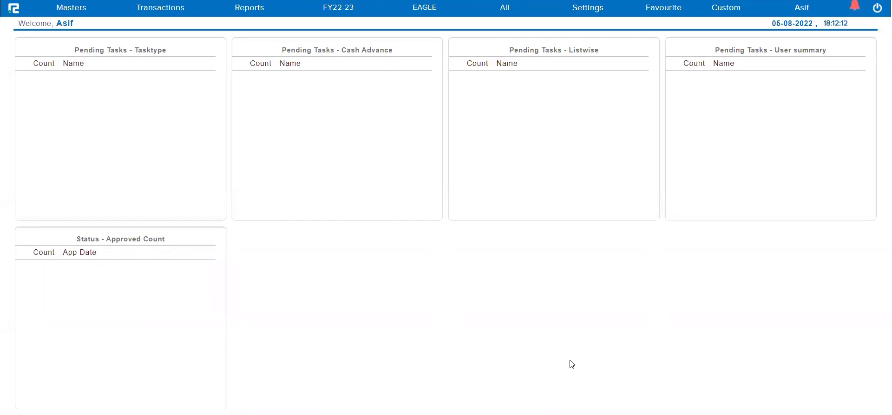
Open the RealBooks settings and check the Workflow and Approvals feature among the general features.
left_click(586, 11)
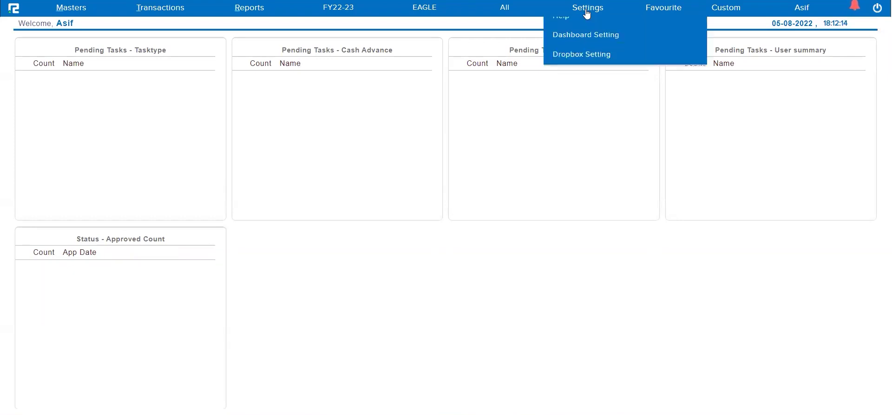
left_click(580, 26)
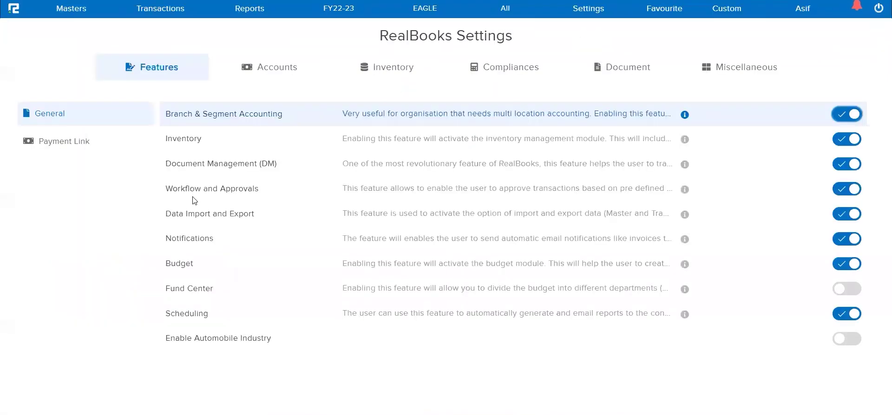
triple_click(211, 192)
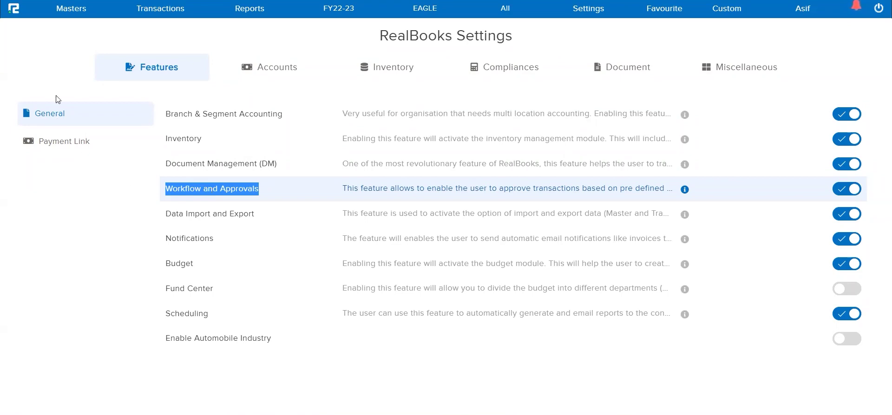
Open the form for creating a new approval workflow in the accounts masters.
left_click(78, 11)
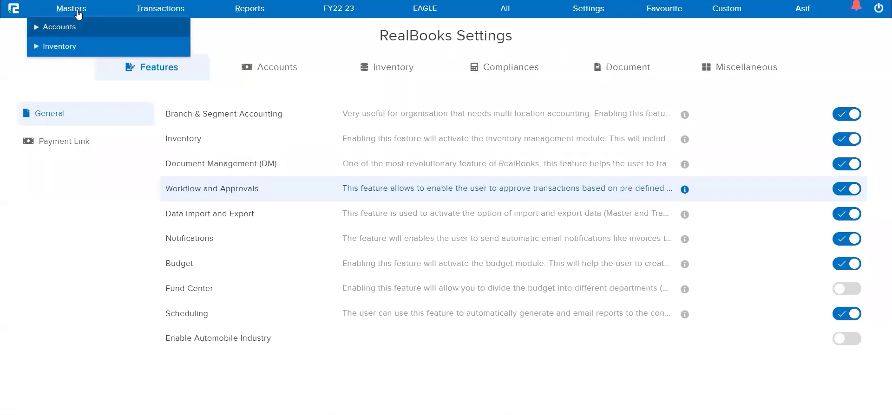
left_click(78, 28)
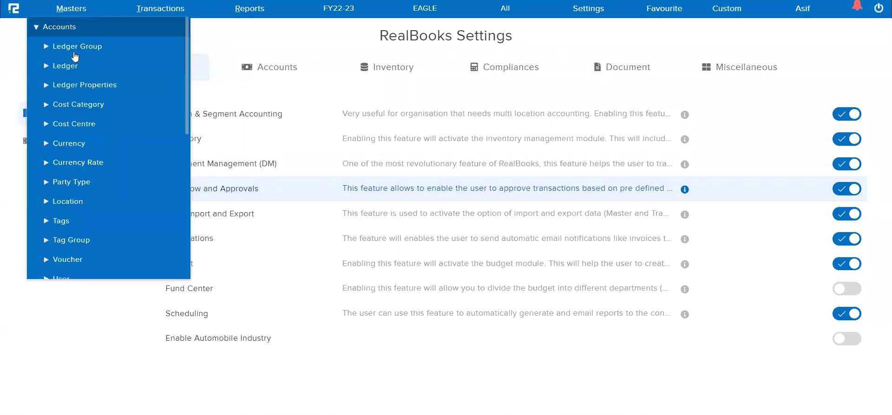
scroll(75, 242, "down", 5)
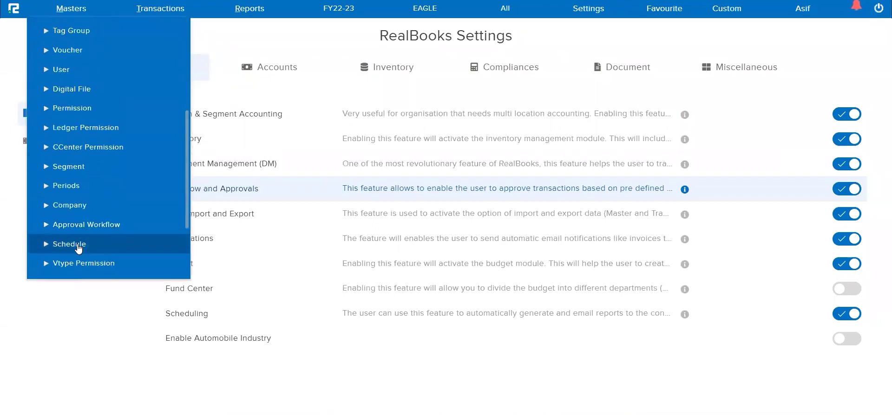
left_click(81, 177)
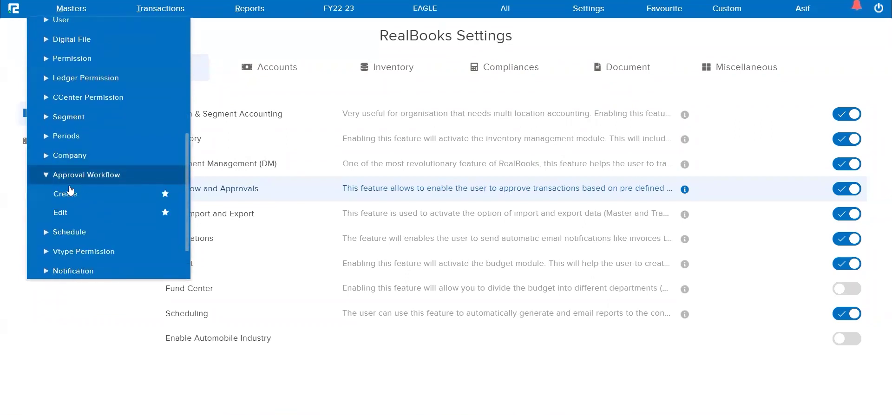
left_click(65, 194)
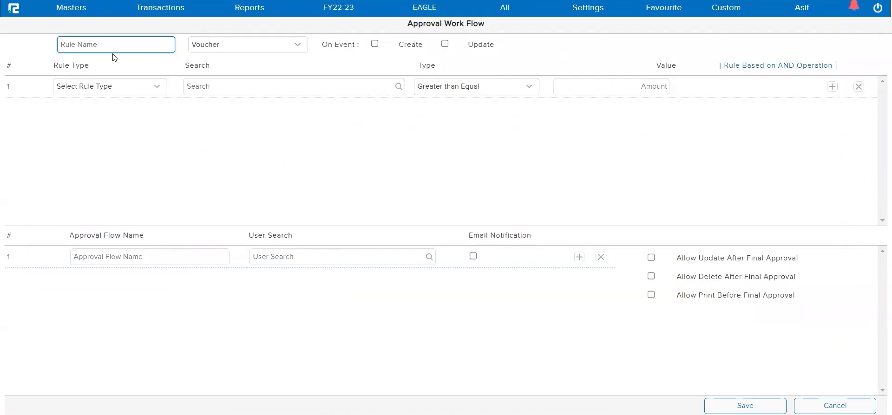
Name the rule "Receipt Approval Workflow", apply it to Voucher, and enable it on both Create and Update events.
left_click(233, 52)
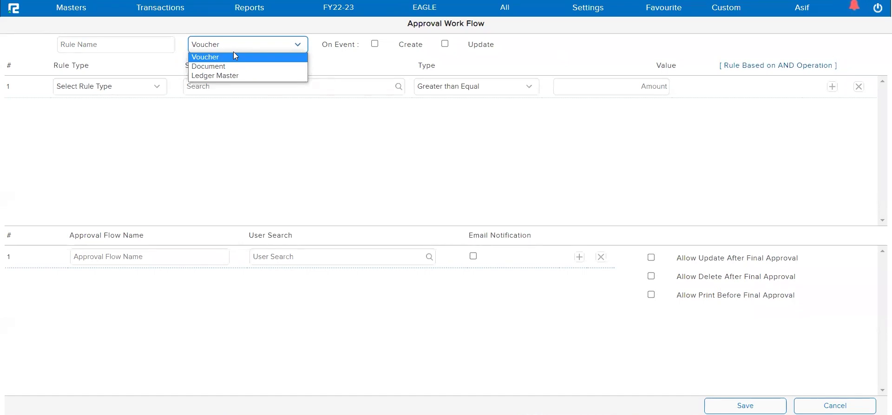
left_click(228, 56)
left_click(149, 44)
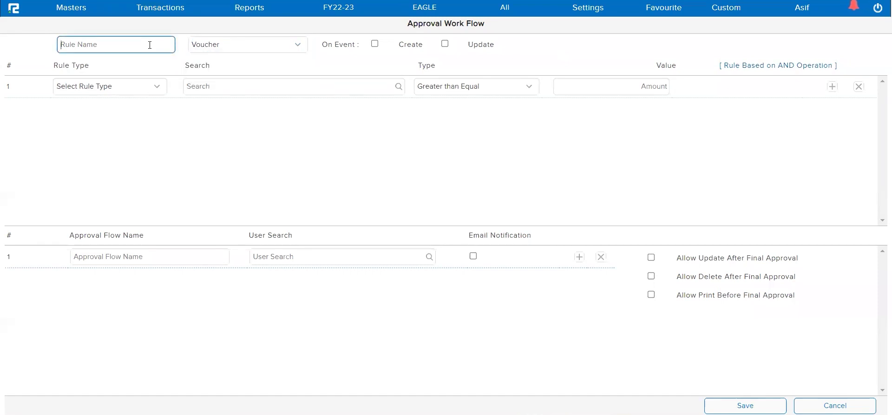
type("Receipt Approval Workflow")
left_click(376, 45)
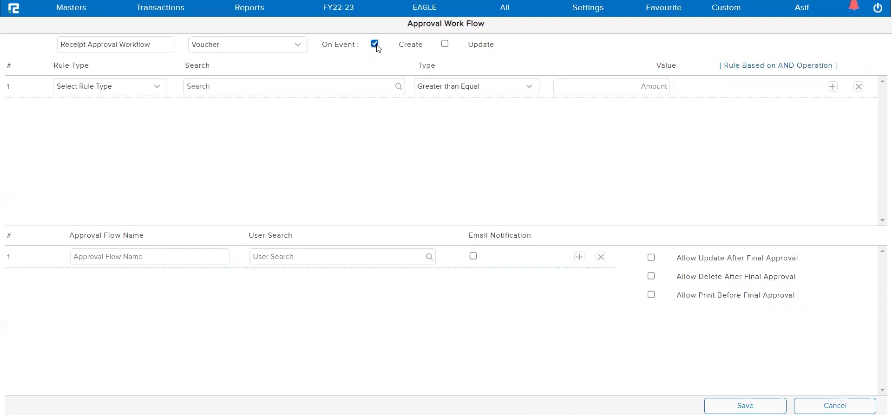
left_click(445, 46)
Define the first rule condition as Voucher Type Receipt, Greater than Equal, with a value of 10000.
left_click(155, 88)
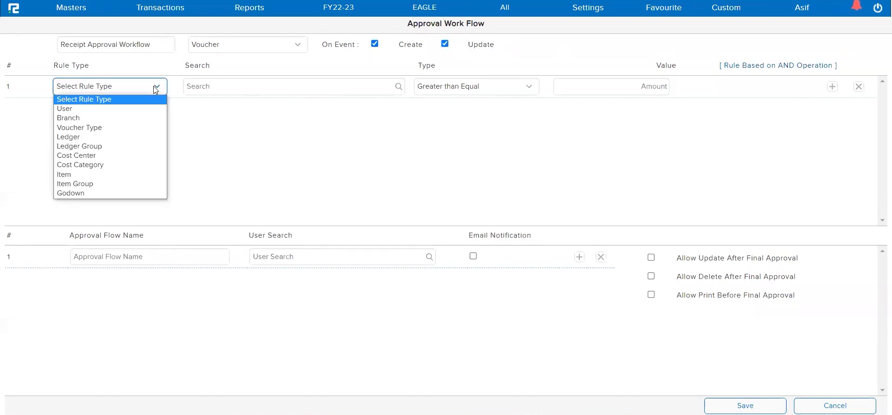
left_click(97, 129)
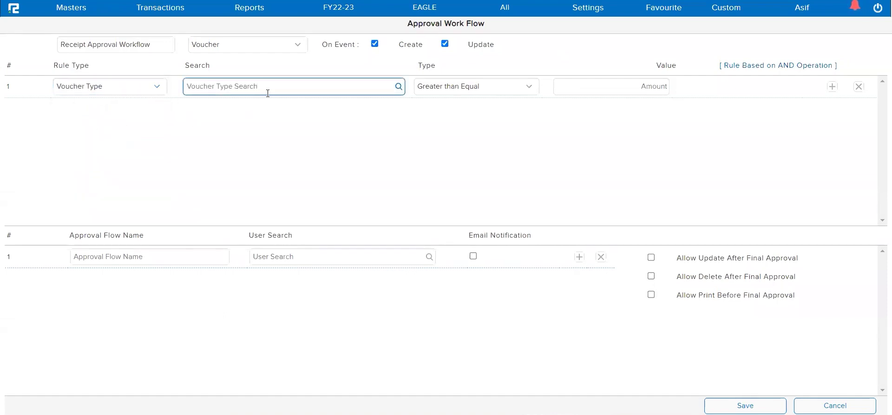
type("receipt")
left_click(273, 119)
left_click(580, 92)
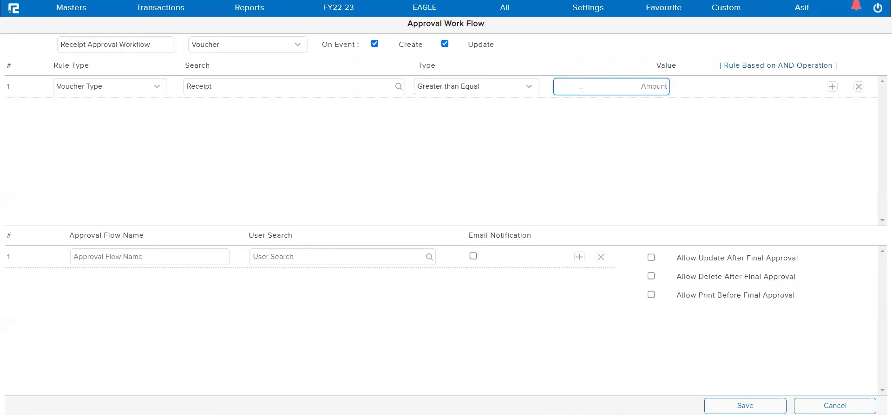
type("10000")
left_click(531, 88)
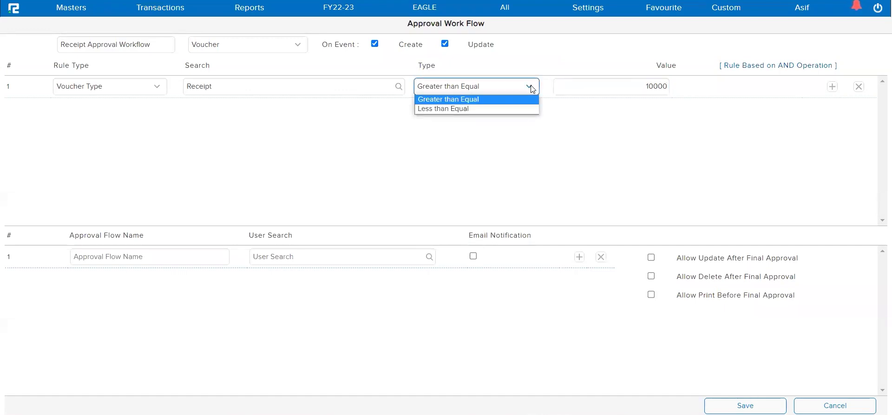
left_click(532, 88)
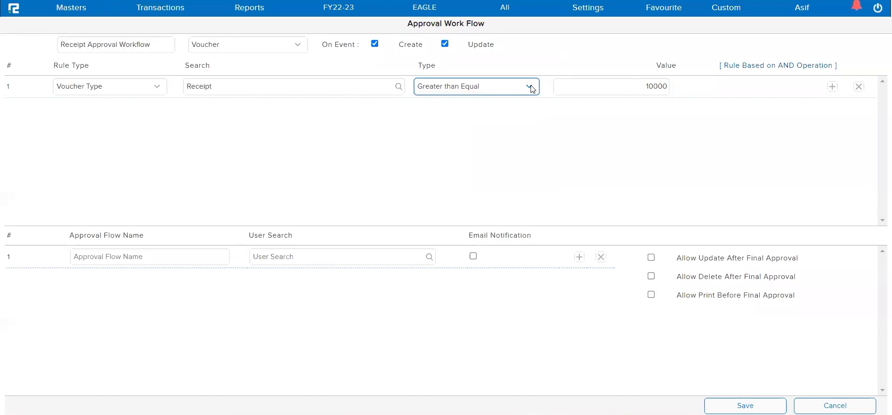
Add a second rule condition of type User and select the user whose receipts need approval.
left_click(831, 86)
left_click(129, 110)
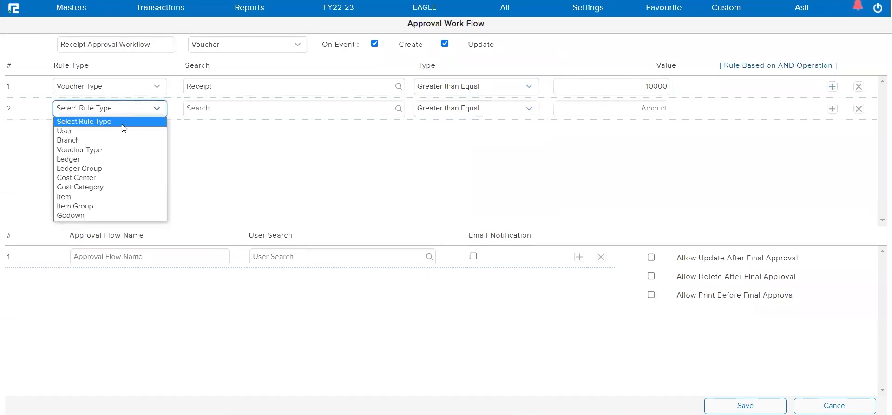
left_click(78, 133)
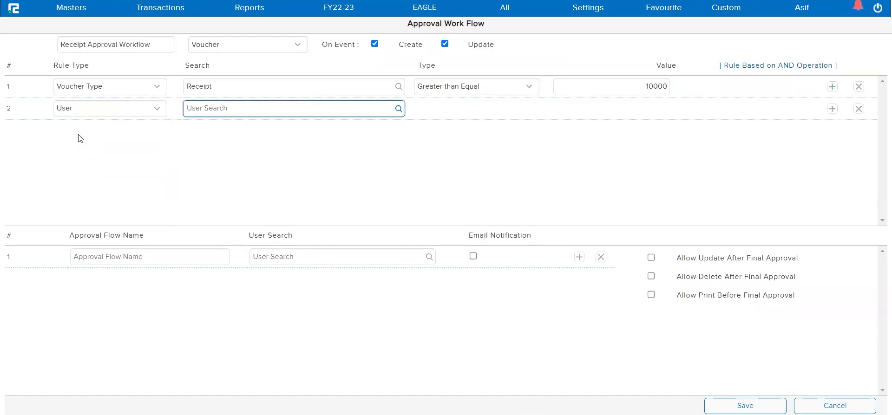
type("asif")
left_click(241, 127)
Name the approval flow "Receipt Approval Workflow", assign the approving user, and enable email notification for that approver.
left_click(189, 277)
left_click(183, 263)
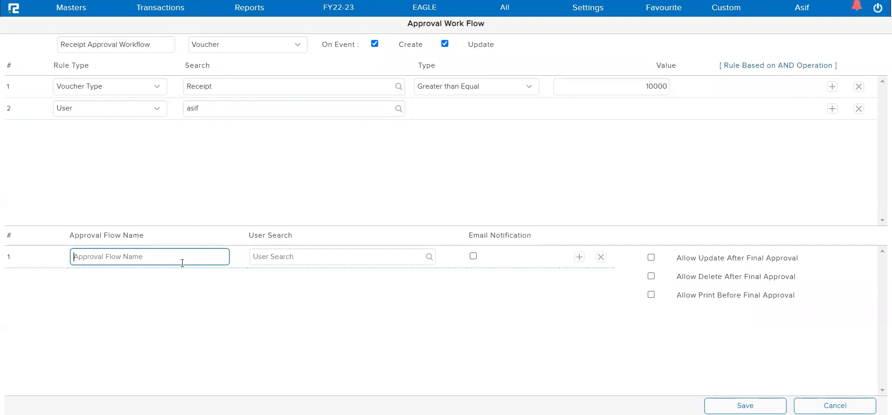
type("Receipt Approval Workflow")
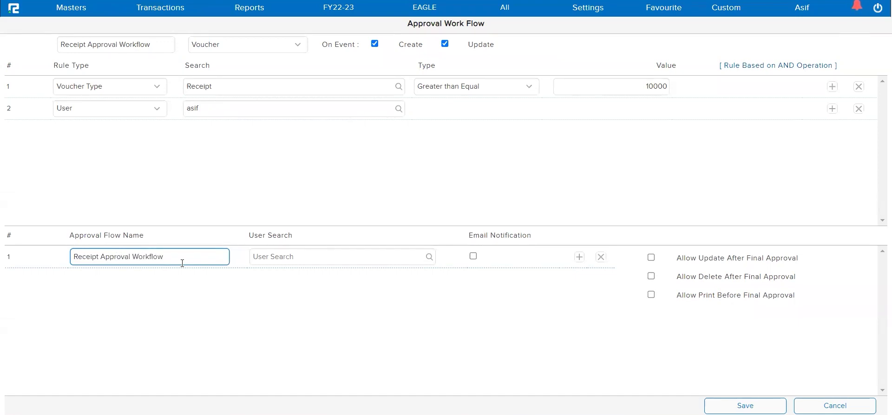
left_click(307, 256)
type("vars")
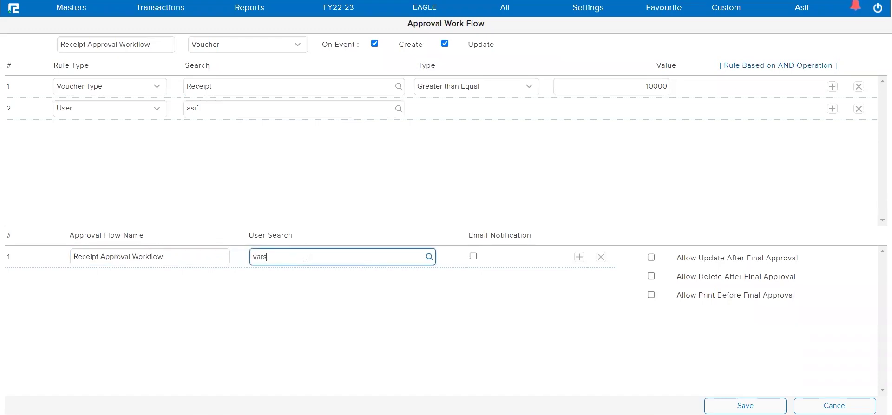
type("hay")
left_click(307, 275)
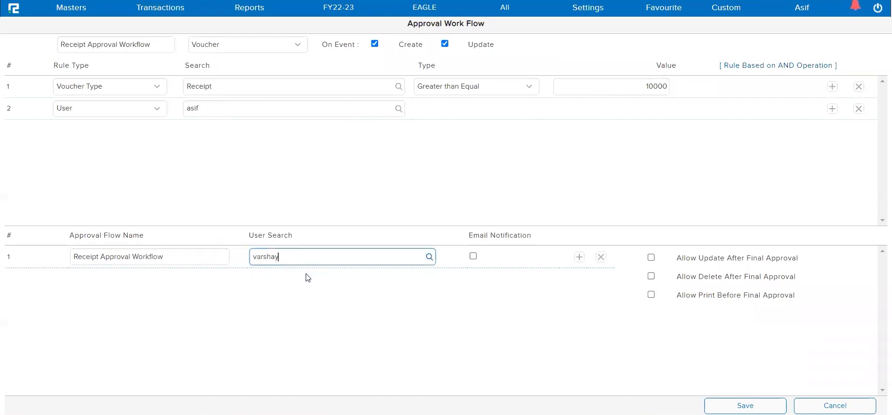
double_click(299, 255)
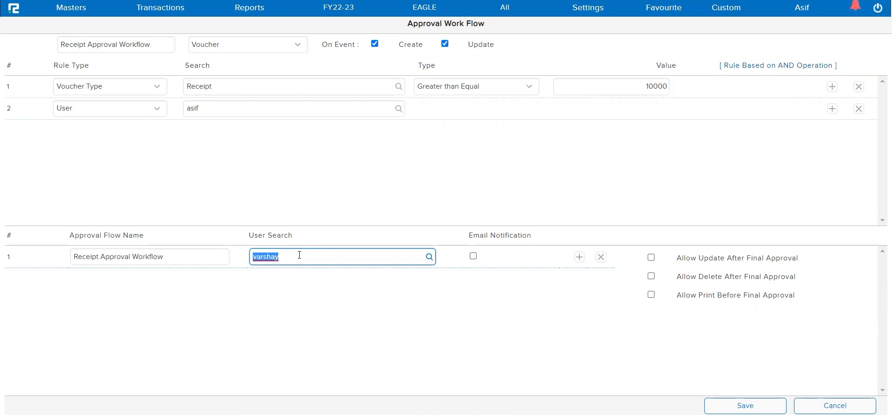
left_click(473, 257)
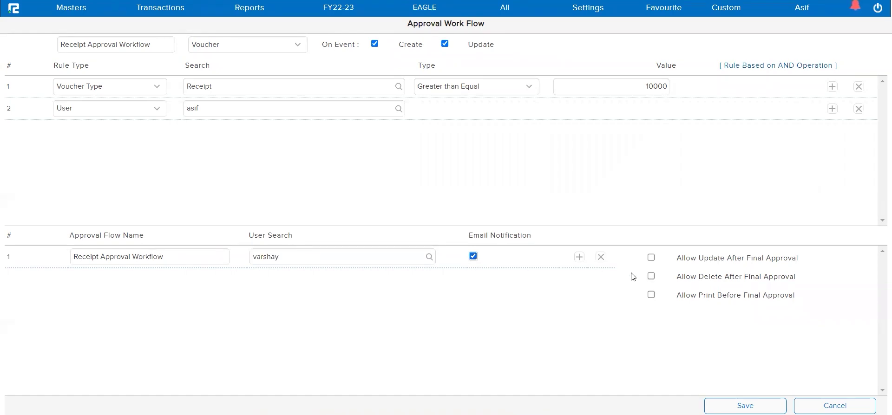
Review the update, delete and print permissions around final approval, and save the approval workflow.
triple_click(688, 258)
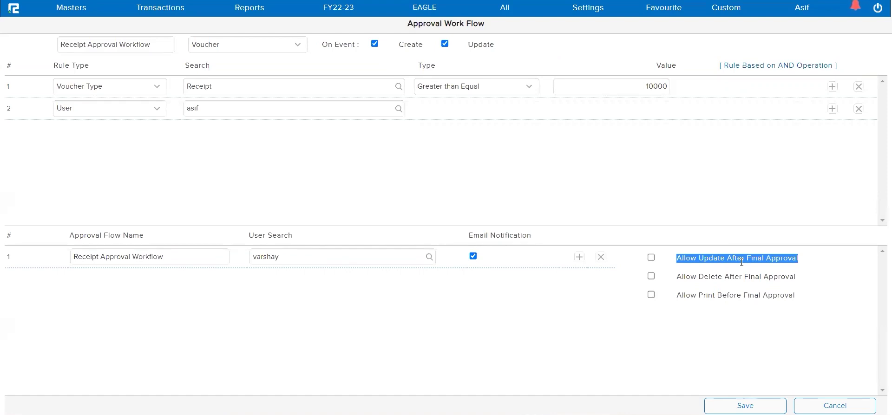
left_click(359, 111)
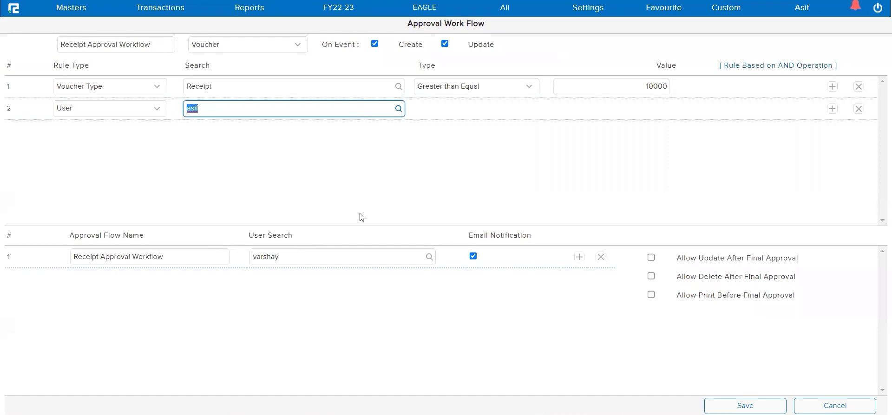
left_click(323, 261)
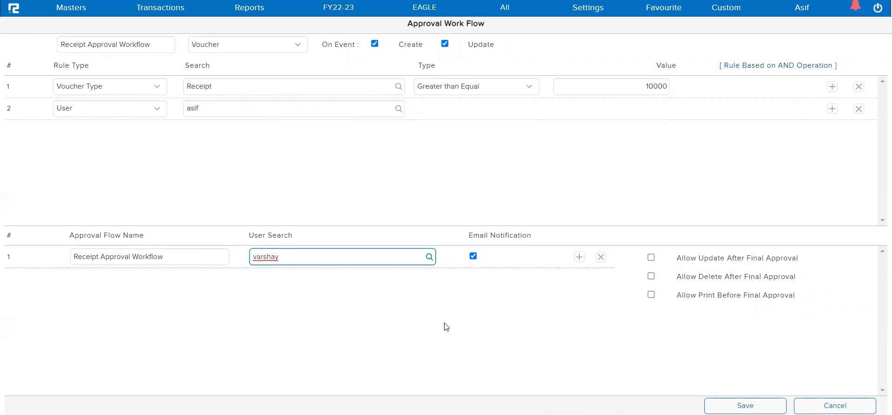
left_click(651, 257)
left_click(651, 257)
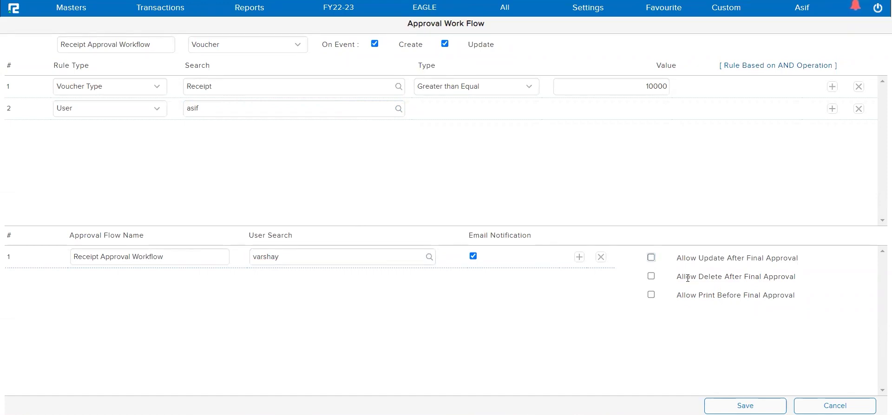
triple_click(688, 278)
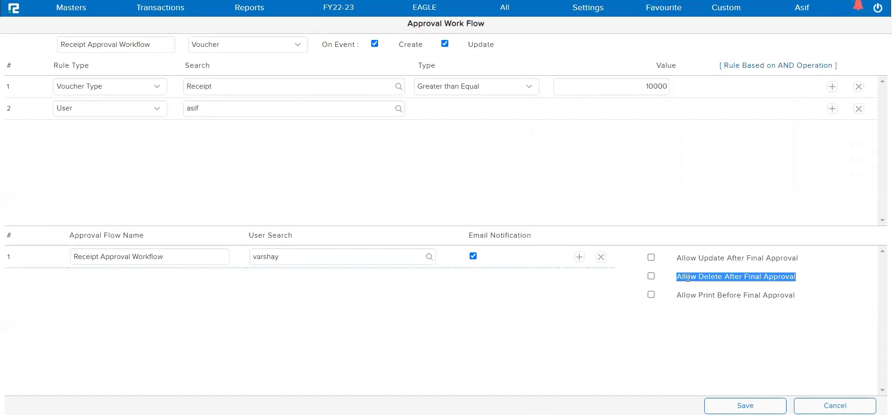
triple_click(702, 298)
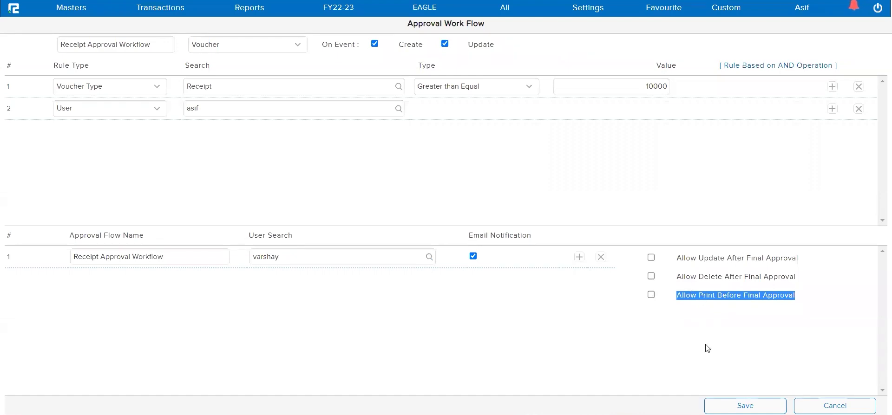
left_click(727, 407)
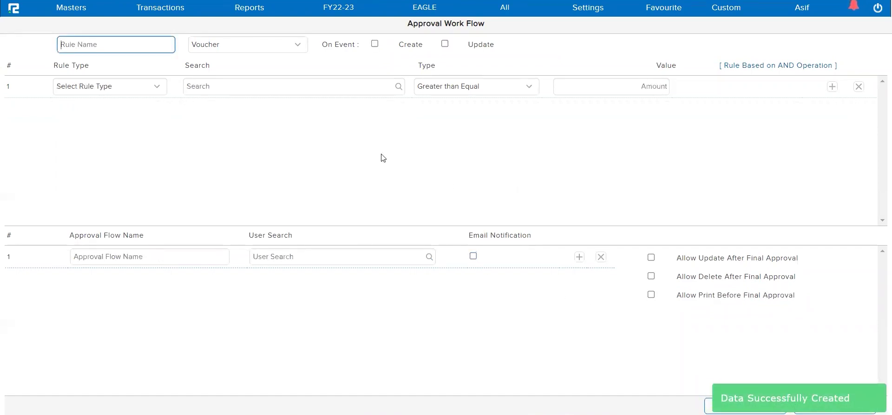
Set the active branch to KHARGAR.
left_click(805, 11)
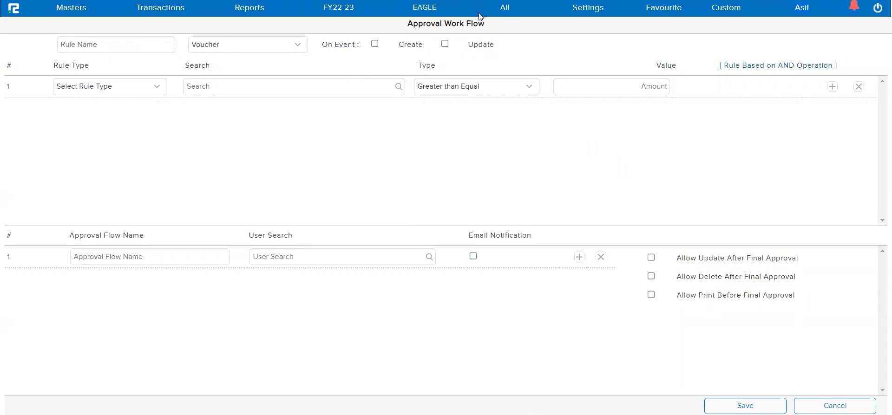
left_click(504, 8)
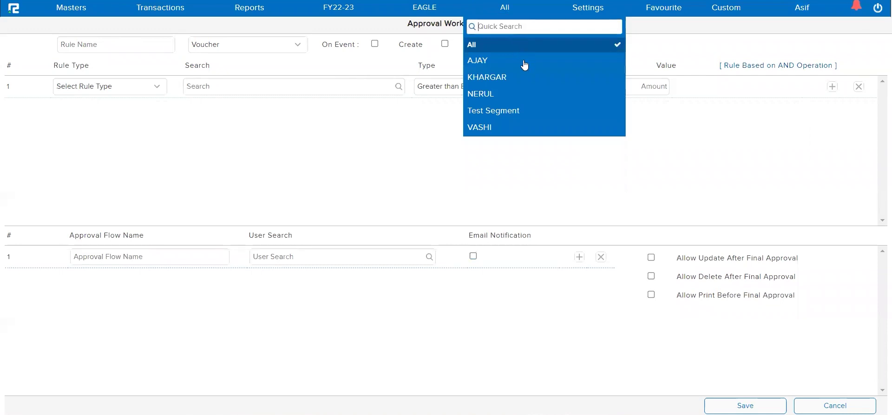
left_click(501, 79)
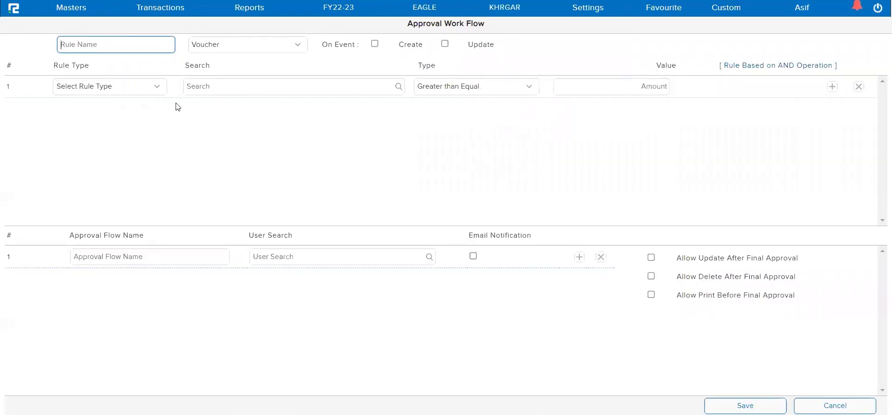
Open the accounts transaction entry for a new receipt voucher without the document attachment area.
left_click(155, 9)
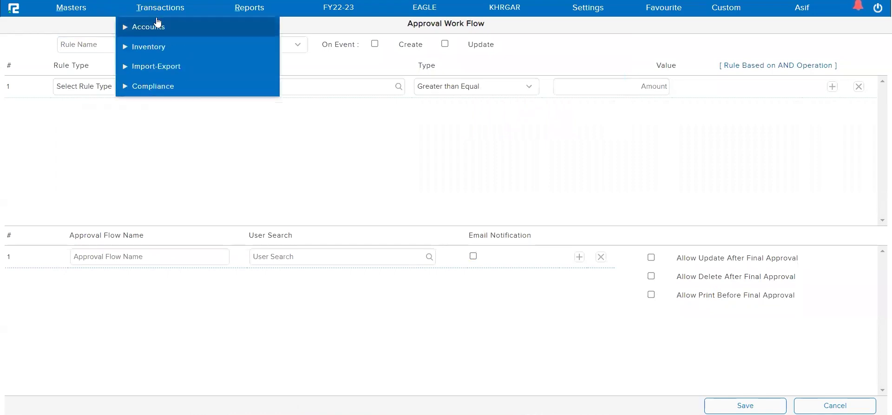
left_click(160, 30)
left_click(157, 49)
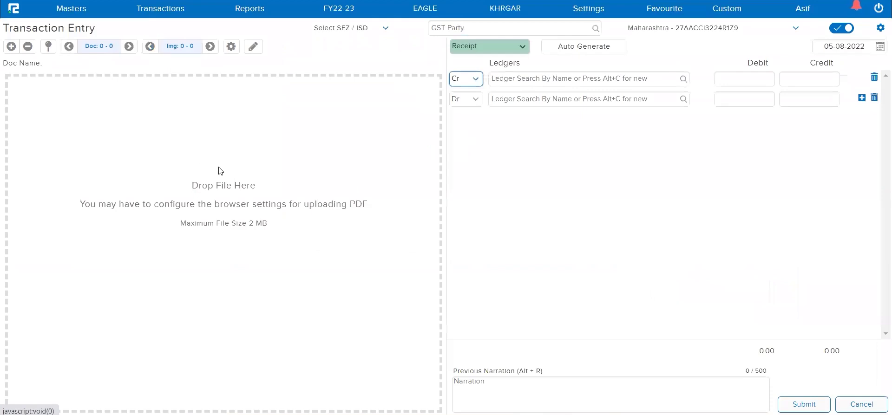
left_click(147, 49)
left_click(146, 49)
Credit the ledger A.R.M.S. FOODS PRIVATE LIMITED with 18000 in the receipt.
left_click(148, 77)
type("limite")
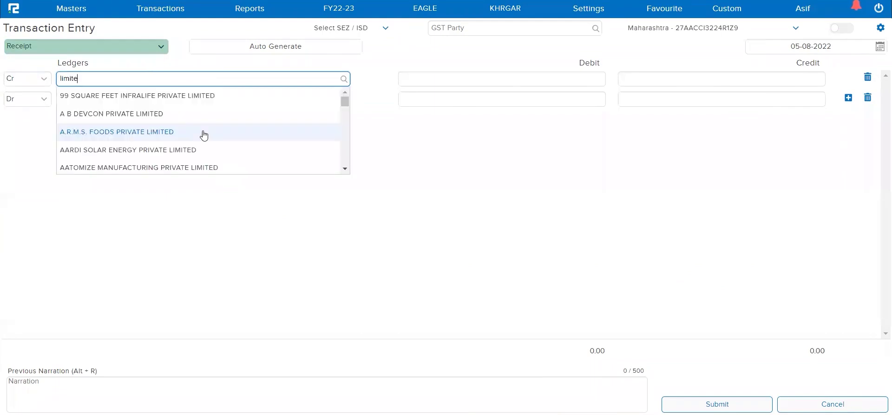
left_click(205, 135)
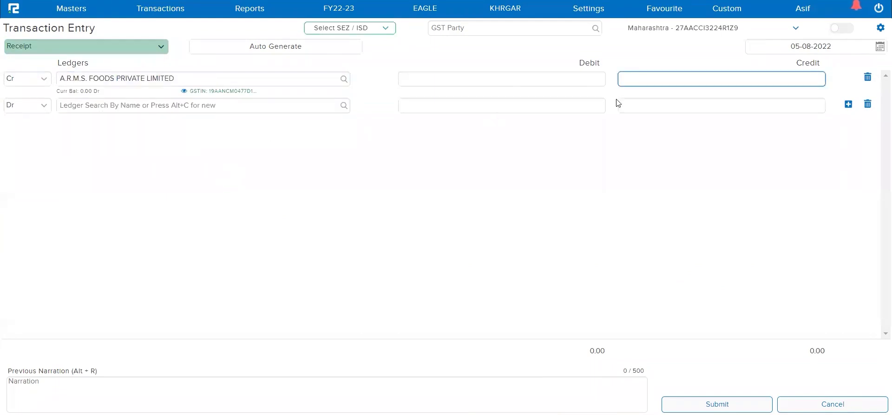
type("8")
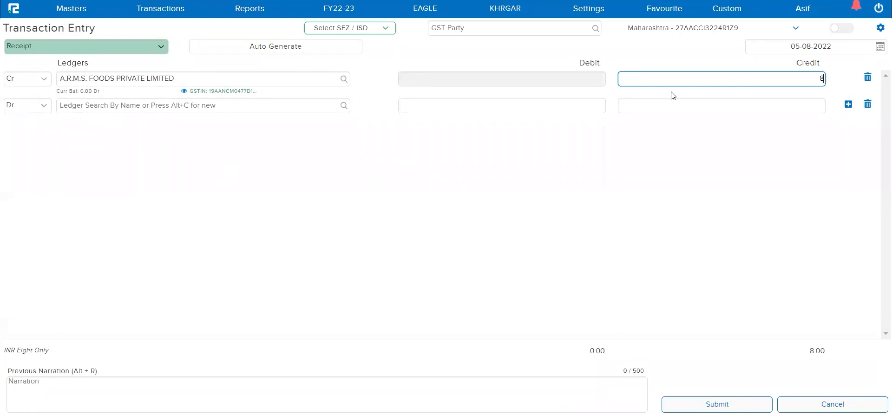
type("18000")
key("Tab")
key("Tab")
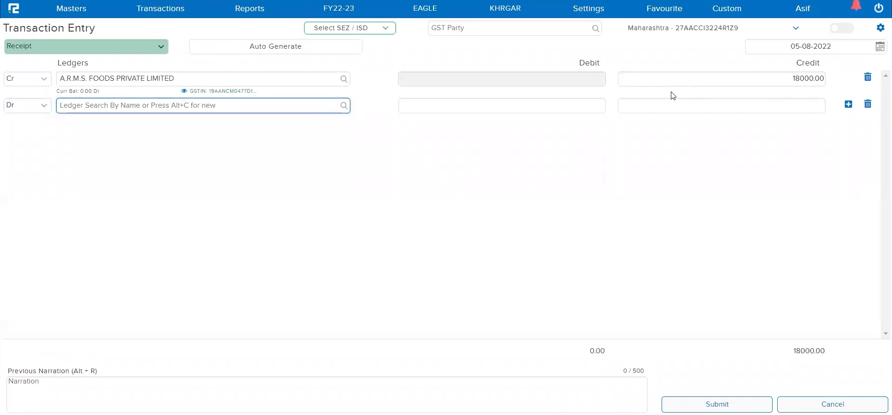
Debit the *STATE BANK OF INDIA* ledger and set State Bank of India as the bank name in its bank details.
type("bank")
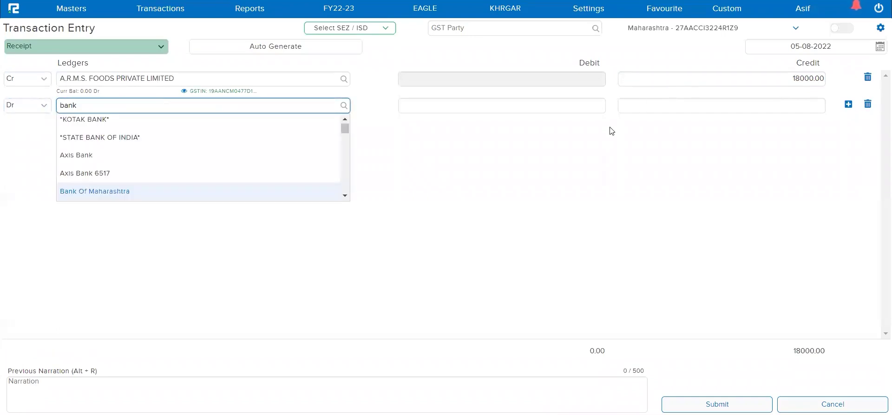
left_click(213, 144)
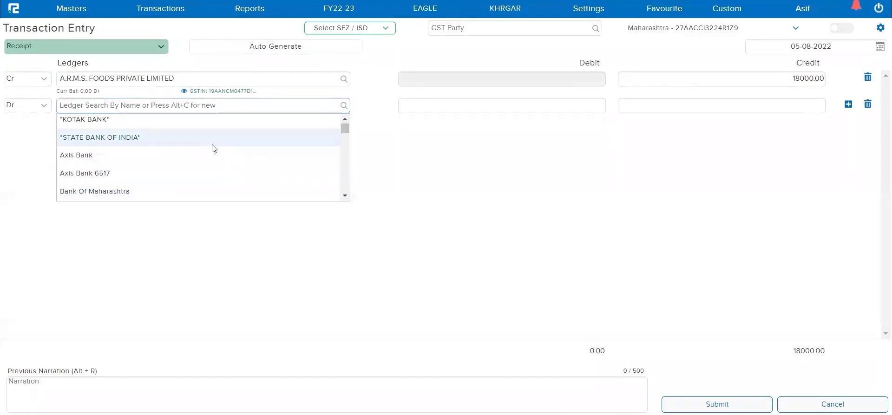
left_click(443, 147)
type("stat")
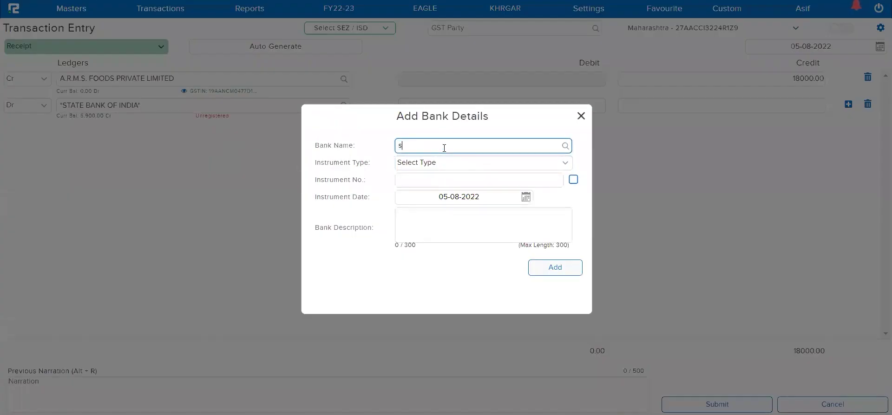
left_click(445, 162)
Set the instrument type to CHEQUE, enter the cheque's instrument number, and add the bank details to the receipt.
left_click(398, 164)
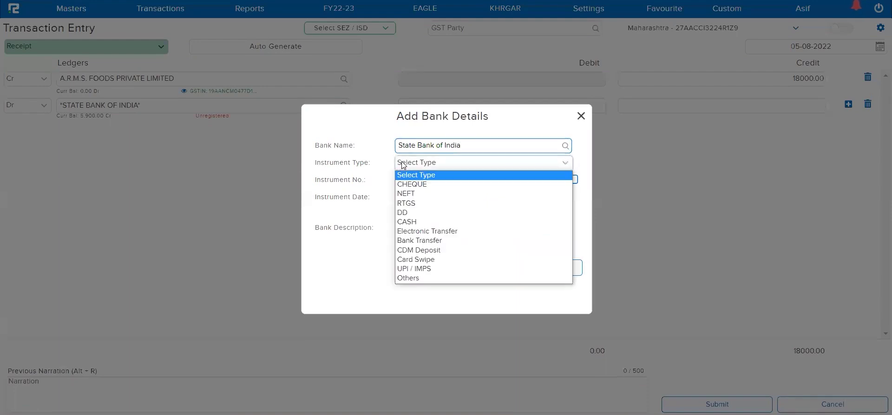
left_click(408, 185)
left_click(416, 180)
type("123456")
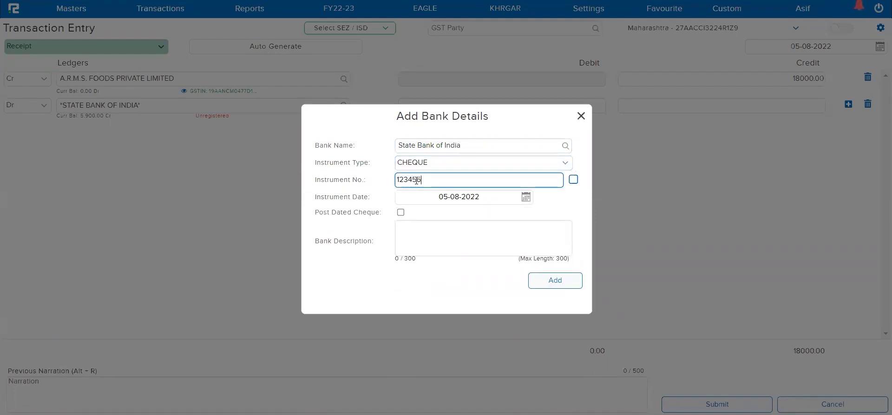
key("Tab")
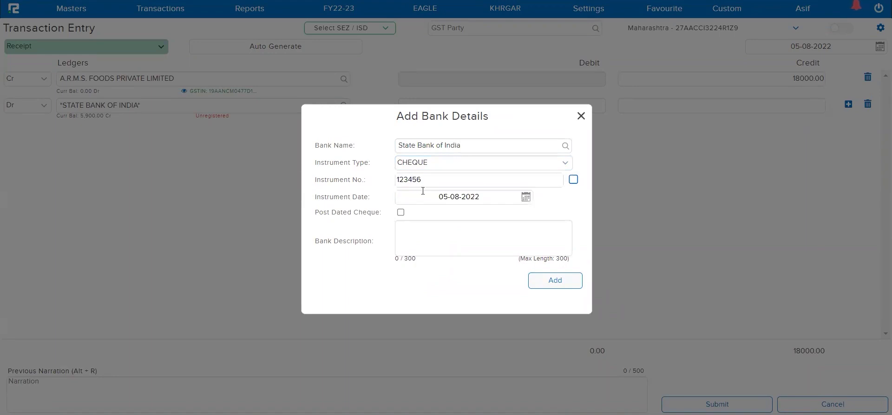
left_click(443, 231)
left_click(555, 281)
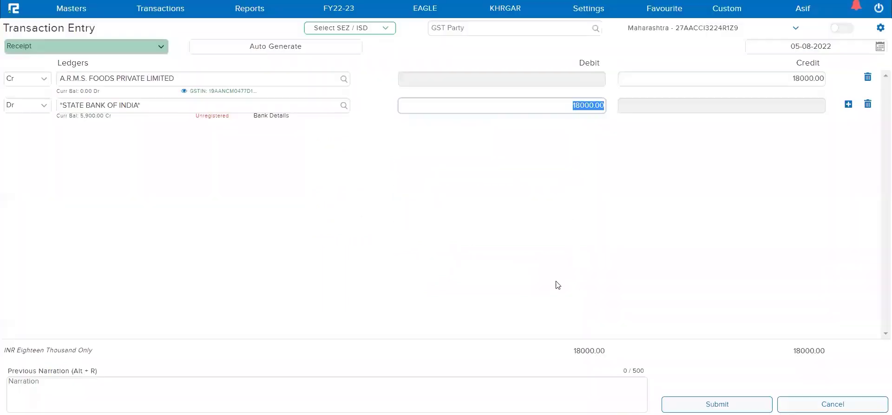
Enter the narration "Test Receipt Approval Workflow" and submit the receipt voucher.
left_click(373, 384)
type("Te")
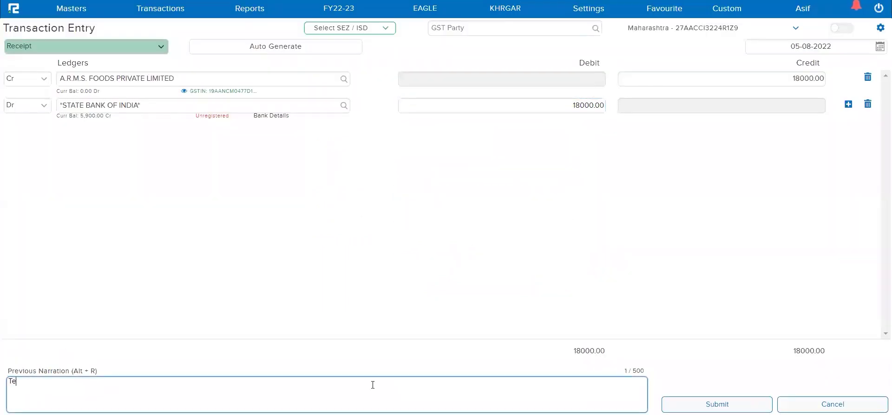
type("st Receipt Approval Workfloew")
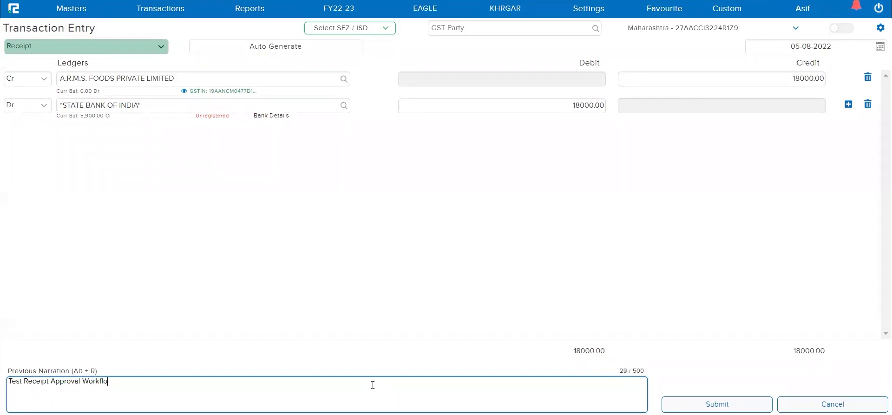
key("BackSpace")
key("BackSpace")
type("w")
key("Tab")
key("Return")
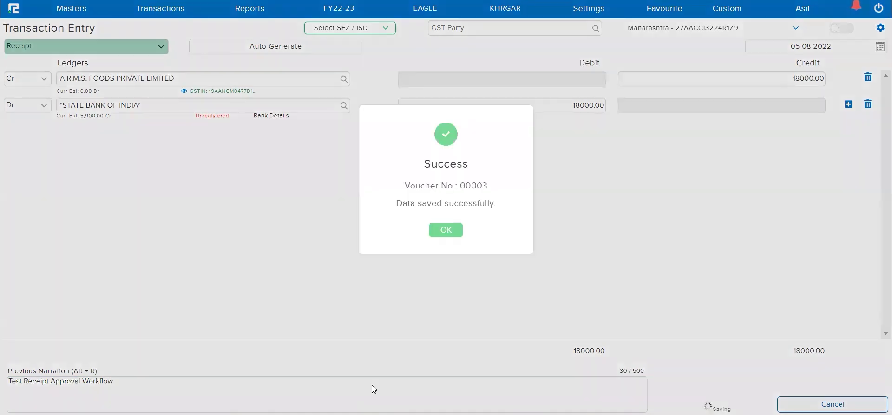
left_click(439, 231)
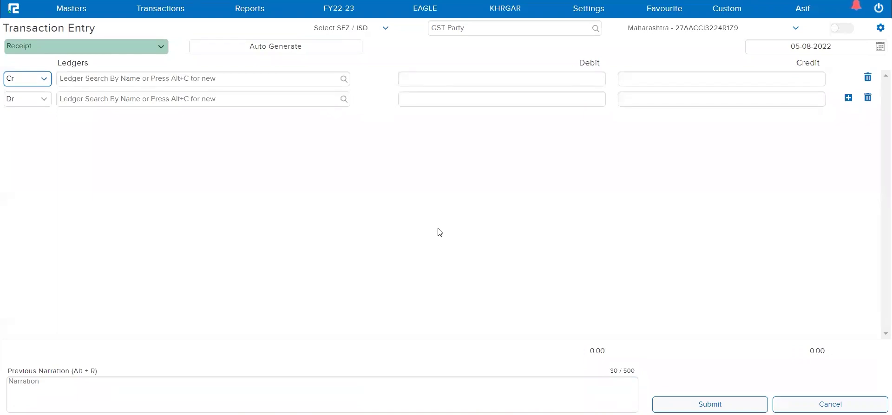
Credit Ahujja Private Limited with 8000 in a second receipt and create the New type bill reference T-4 for it.
left_click(183, 87)
left_click(172, 80)
type("ah")
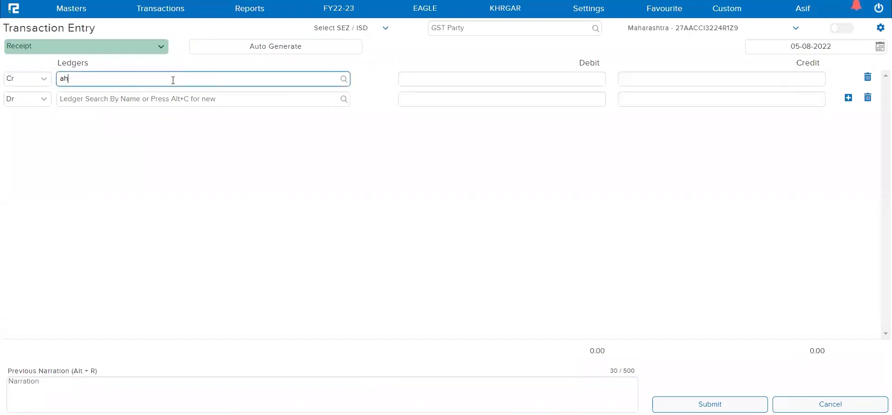
type("ujja")
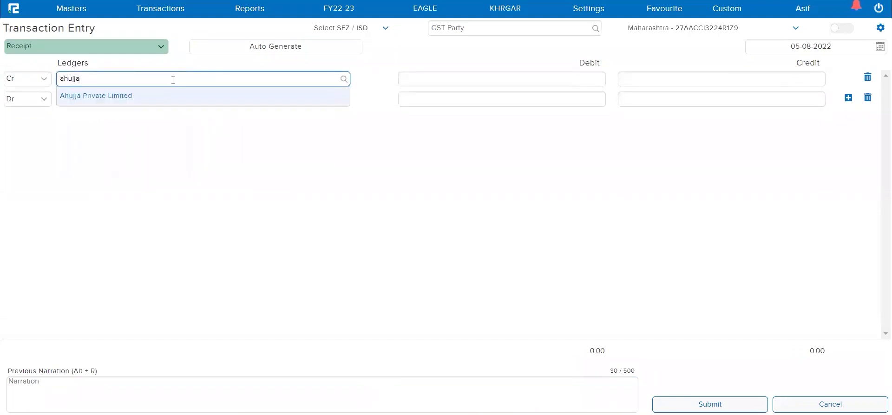
left_click(177, 95)
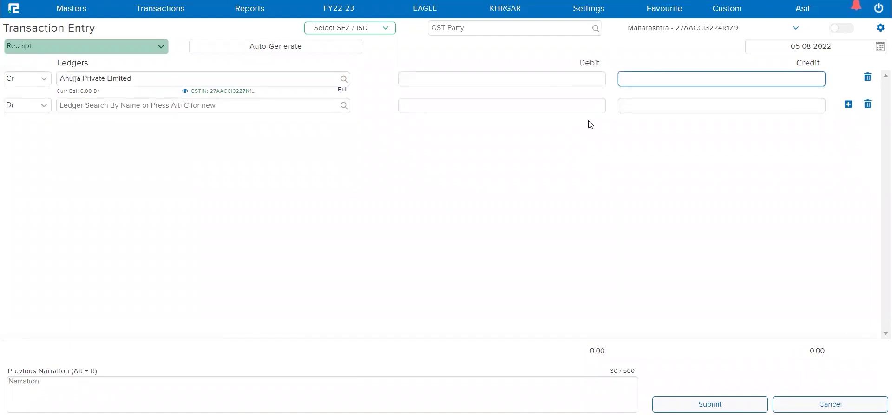
type("8000")
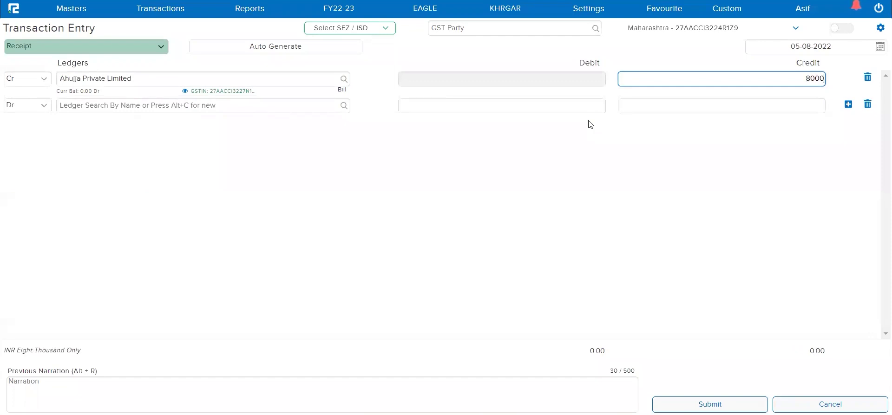
key("Return")
type("T-4")
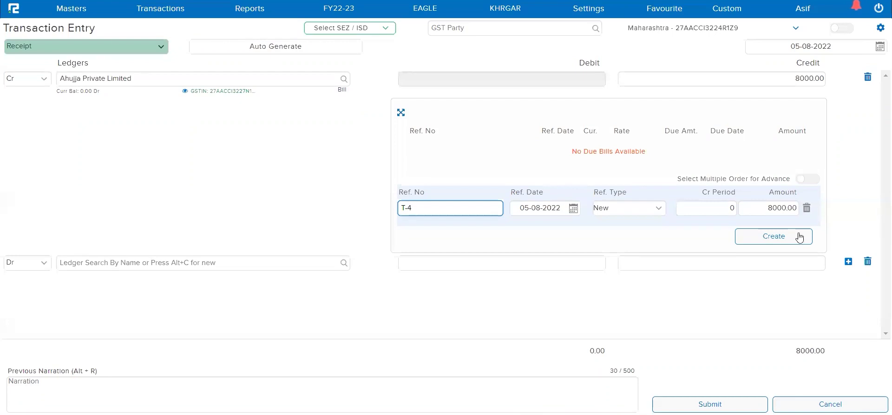
left_click(738, 237)
Debit the Cash ledger as the second line of the Ahujja Private Limited receipt.
left_click(244, 107)
type("cash")
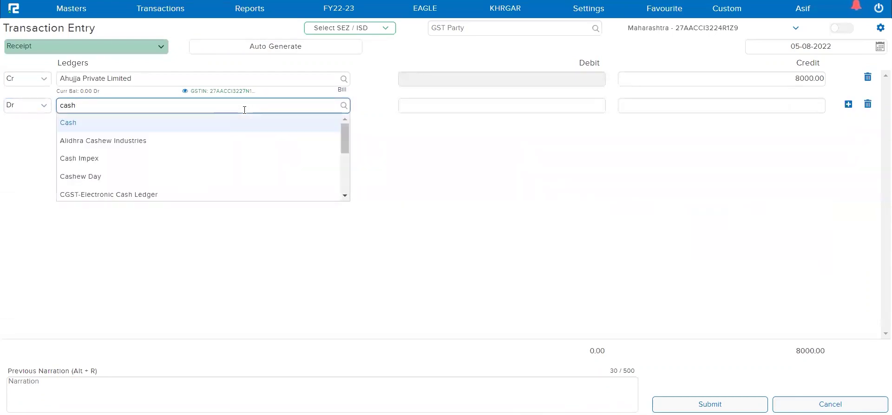
left_click(222, 124)
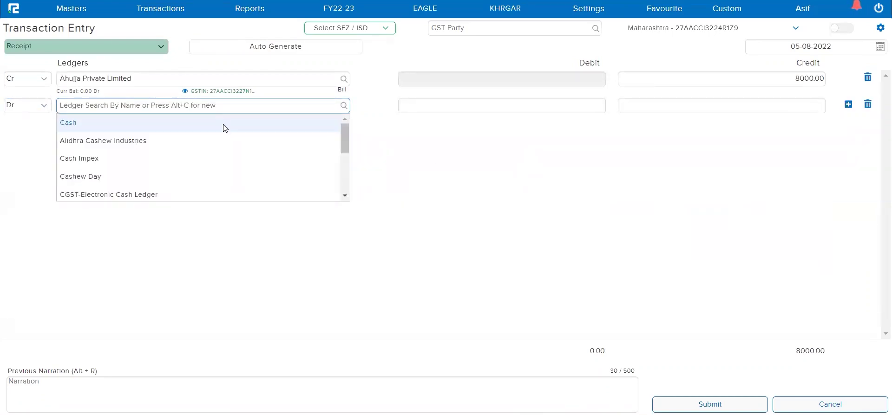
Enter the narration "Test 2" and submit the second receipt voucher.
left_click(236, 389)
type("Test")
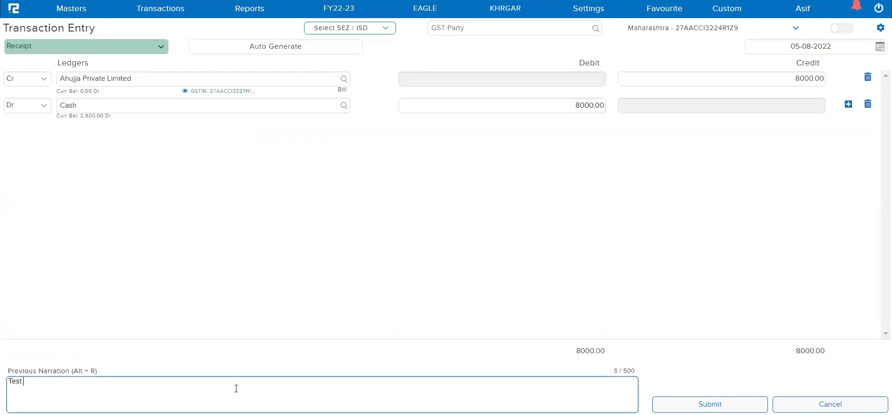
key("Tab")
key("Return")
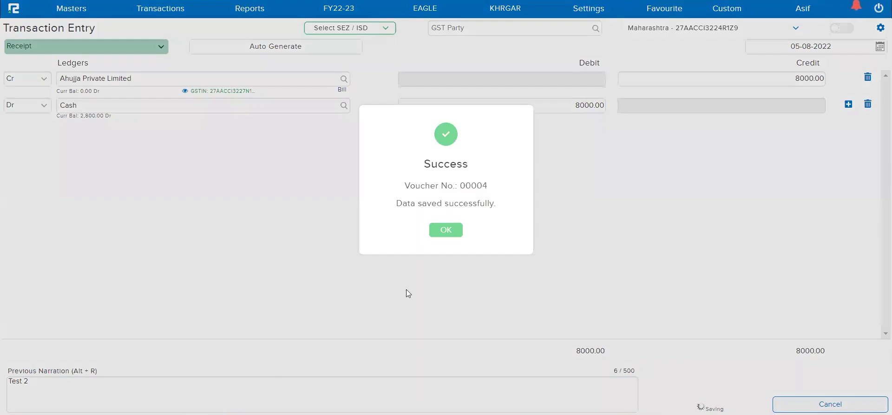
left_click(451, 234)
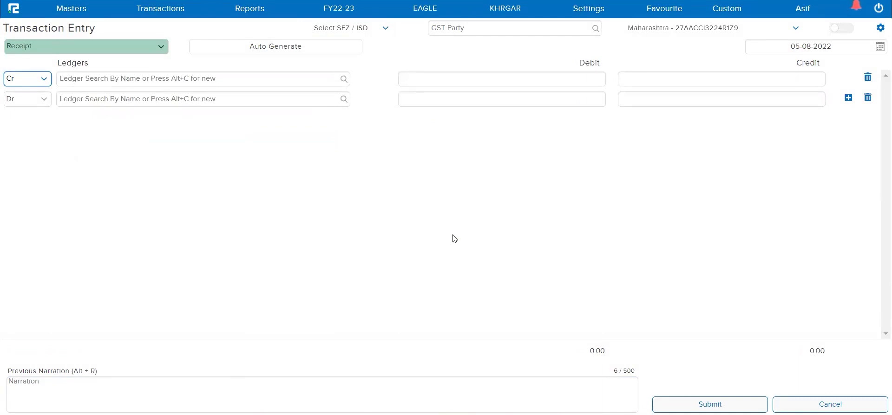
Switch to the approver's session, refresh the dashboard, and open the pending Receipt Approval Workflow task.
left_click(472, 378)
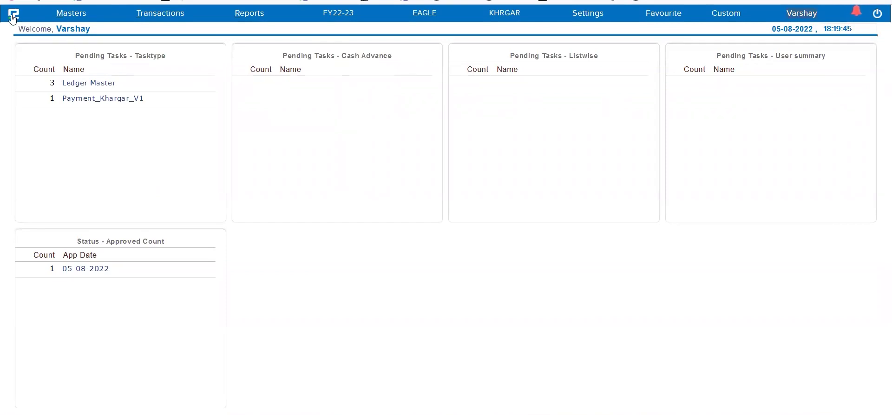
left_click(185, 0)
key("Return")
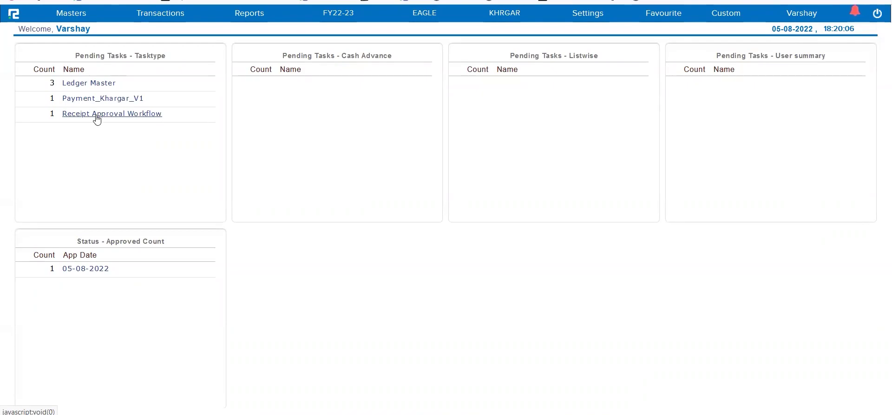
left_click(97, 115)
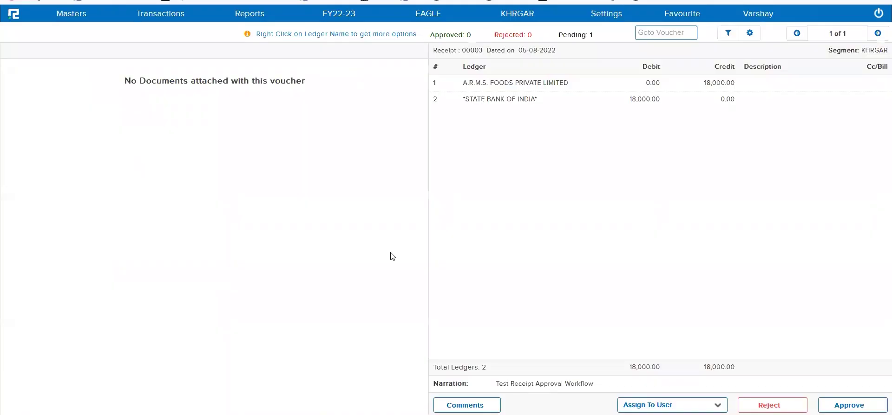
Check the comments on the pending A.R.M.S. FOODS receipt and approve the voucher.
left_click(714, 106)
left_click(470, 405)
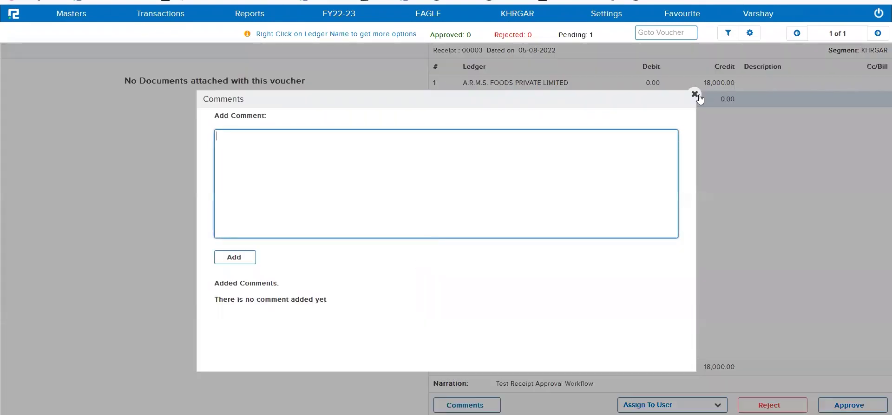
left_click(695, 94)
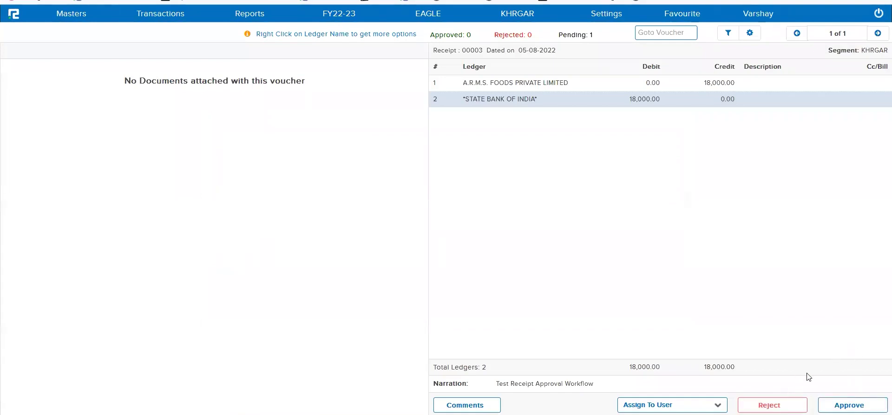
left_click(832, 406)
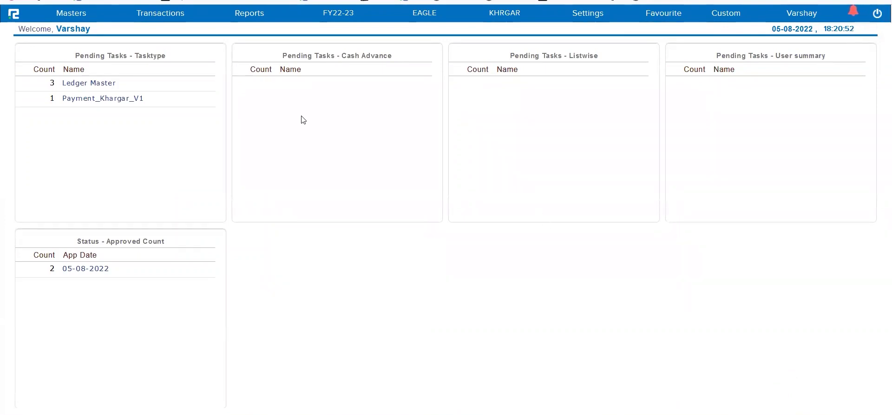
Open the Day Book report from the daily accounts reports.
left_click(249, 25)
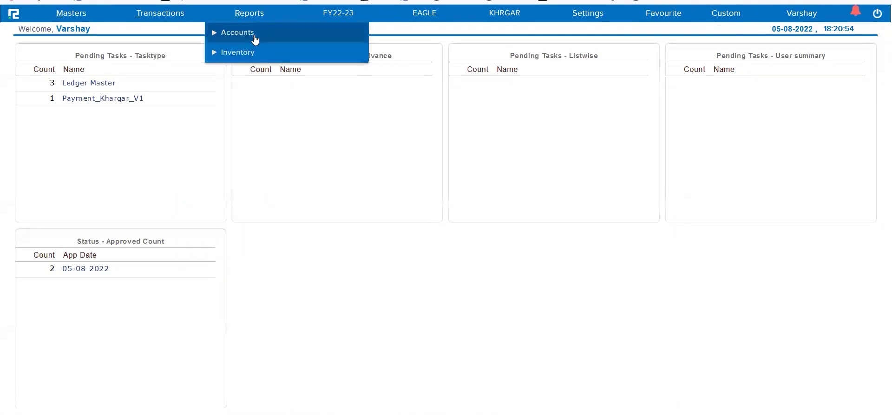
left_click(253, 36)
left_click(259, 73)
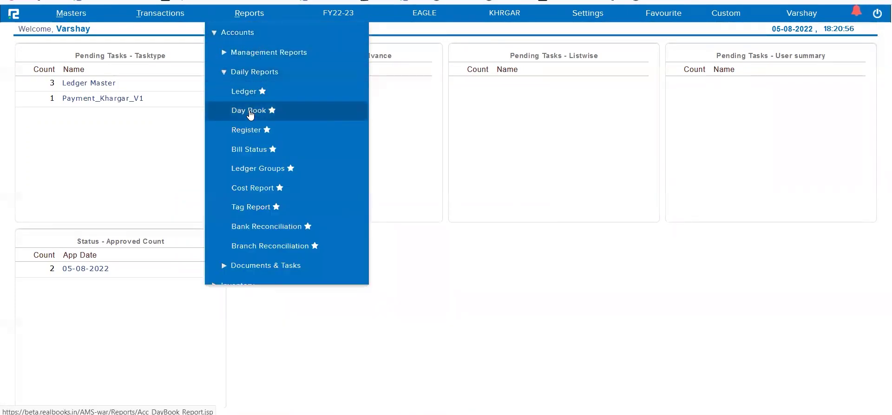
left_click(250, 115)
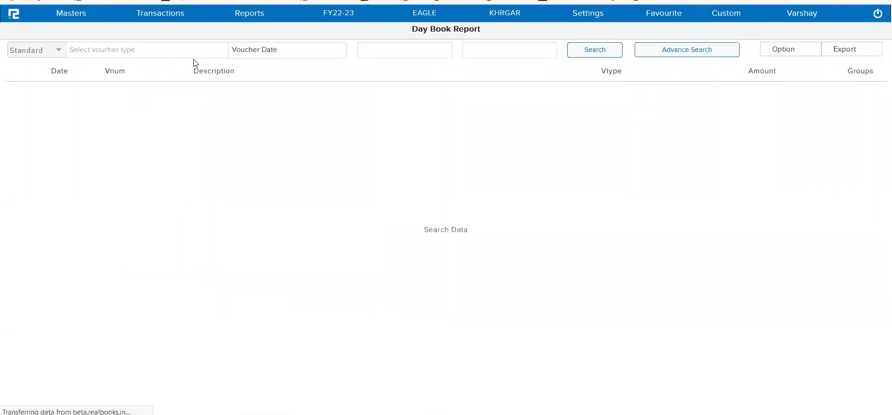
List the Receipt vouchers dated 05-08-2022 in the Day Book report.
left_click(143, 51)
left_click(83, 64)
left_click(158, 64)
type("rece")
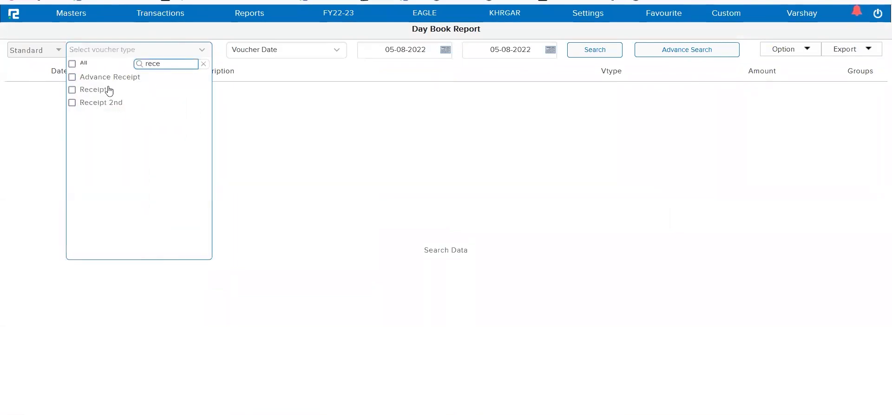
left_click(97, 93)
left_click(449, 145)
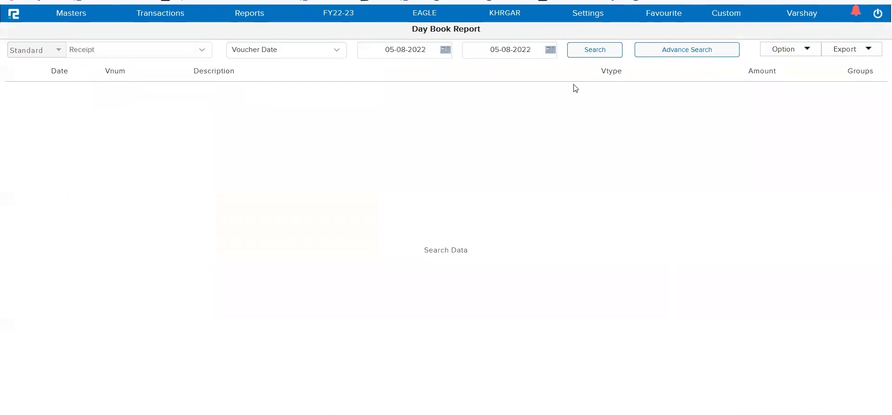
left_click(606, 55)
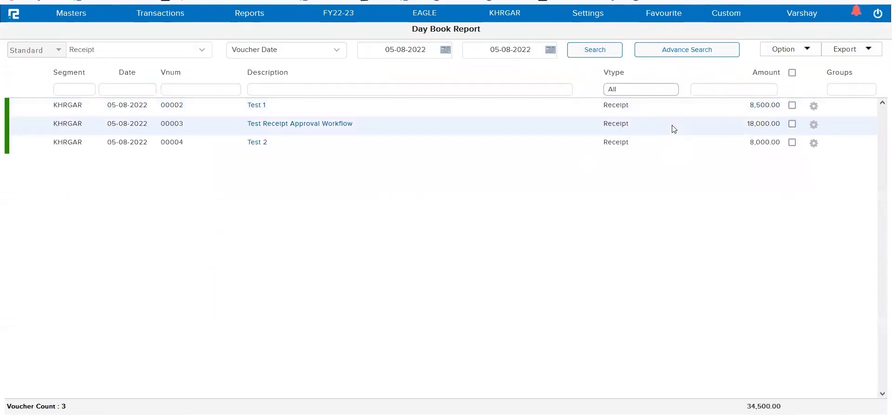
left_click(792, 124)
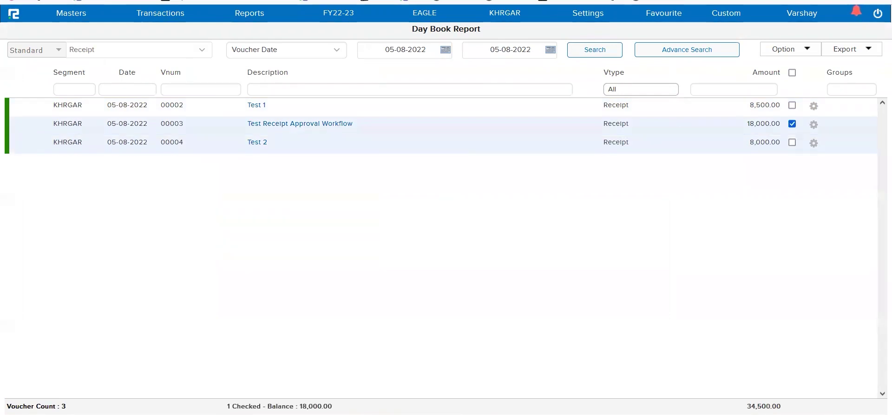
left_click(792, 142)
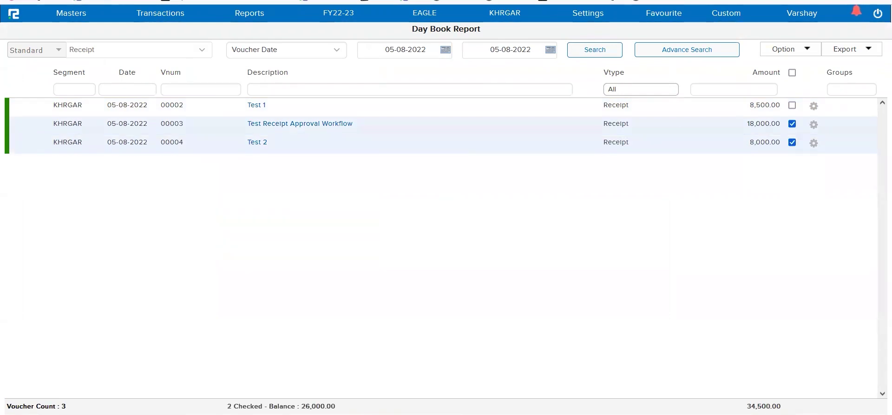
left_click(792, 123)
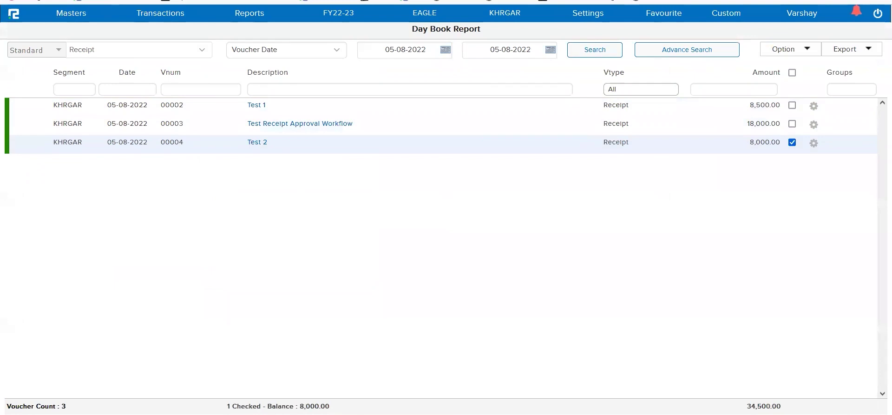
left_click(791, 142)
Open the "Test Receipt Approval Workflow" receipt and check why it is locked for editing.
left_click(673, 125)
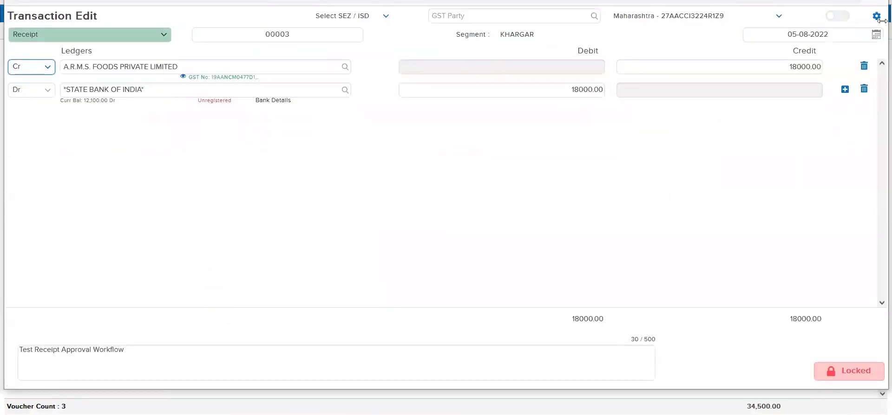
left_click(878, 21)
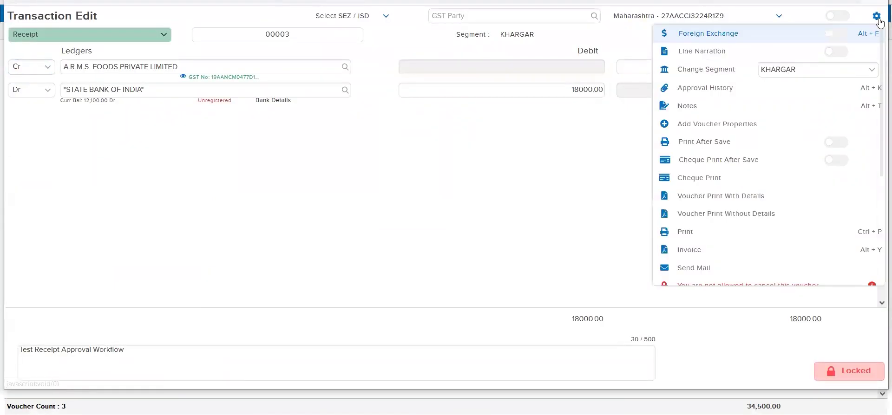
left_click(583, 218)
left_click(843, 372)
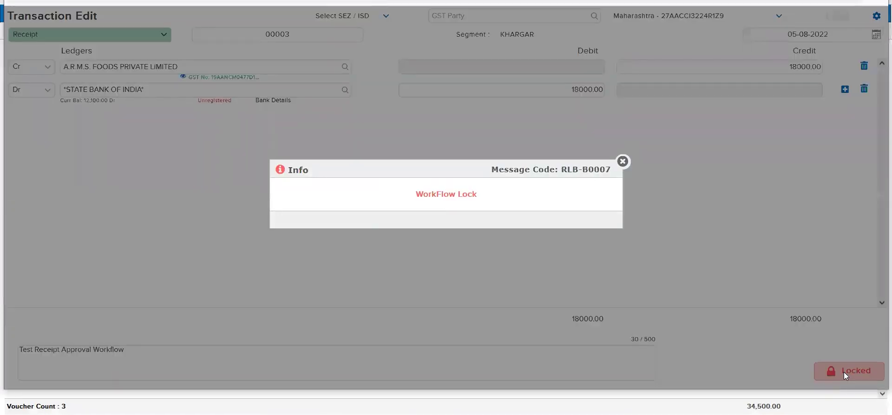
left_click_drag(480, 195, 419, 194)
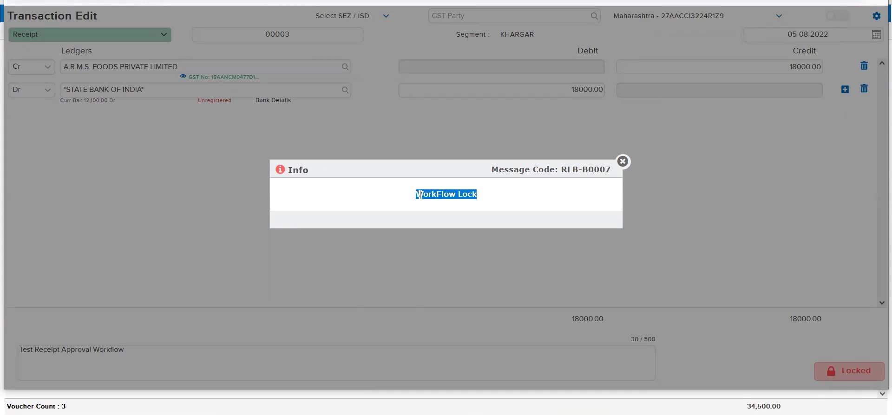
left_click(623, 162)
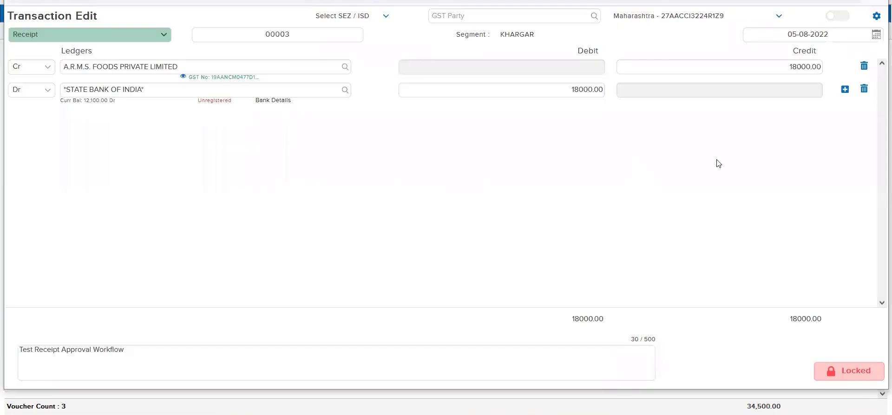
View the approval history of the "Test Receipt Approval Workflow" receipt and check its approver.
left_click(876, 17)
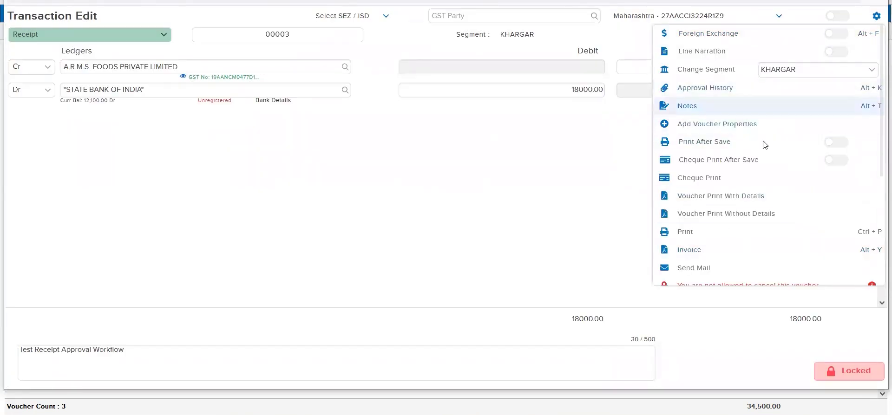
left_click(712, 89)
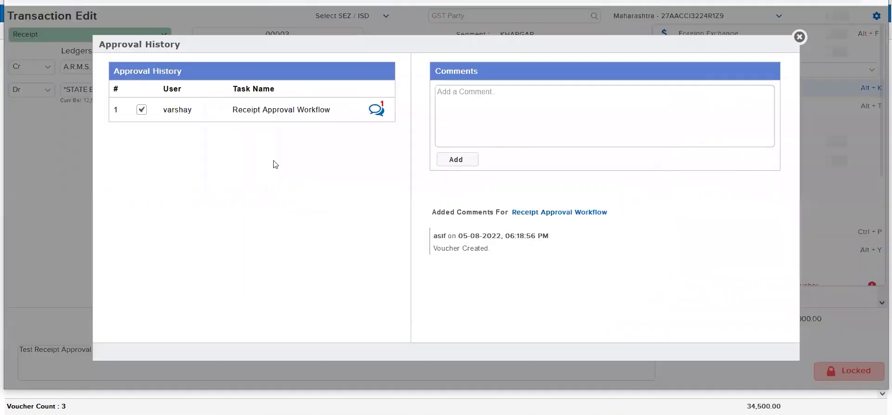
double_click(173, 109)
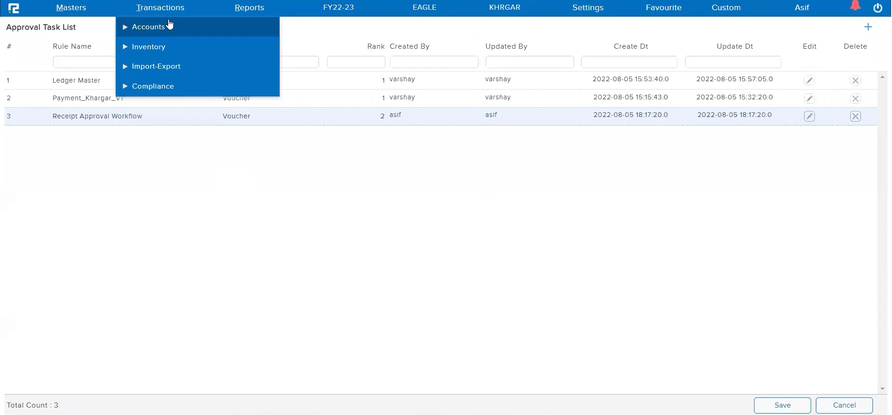
In the voucher creator's session, start a new receipt voucher crediting Ahujja Private Limited with 75000.
left_click(169, 26)
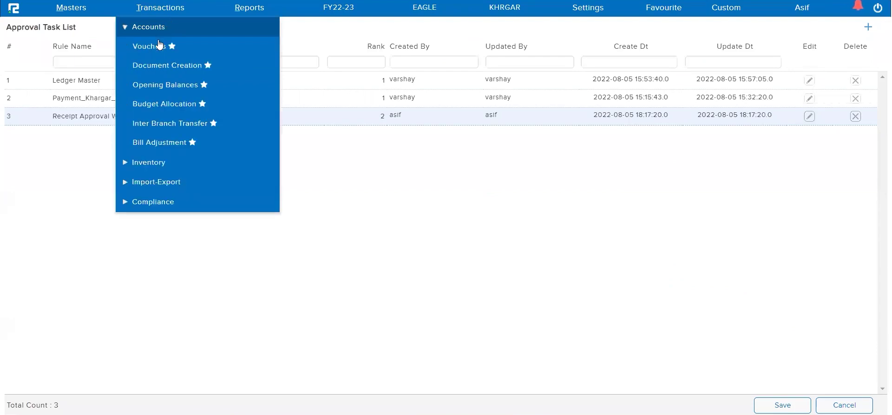
left_click(156, 48)
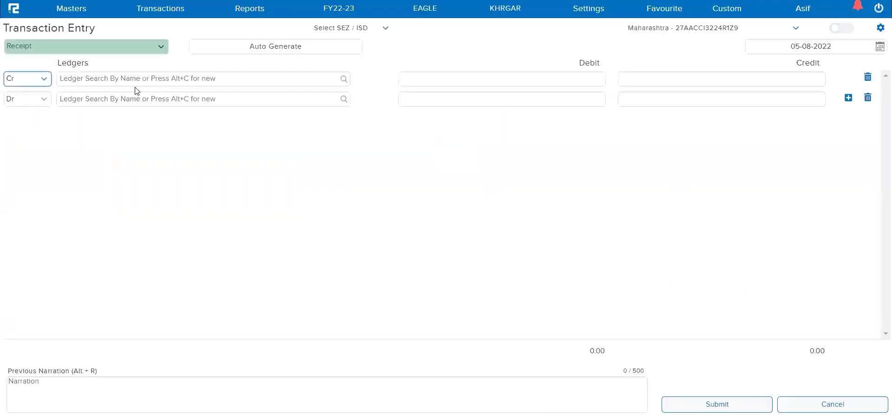
left_click(180, 79)
type("ahujja")
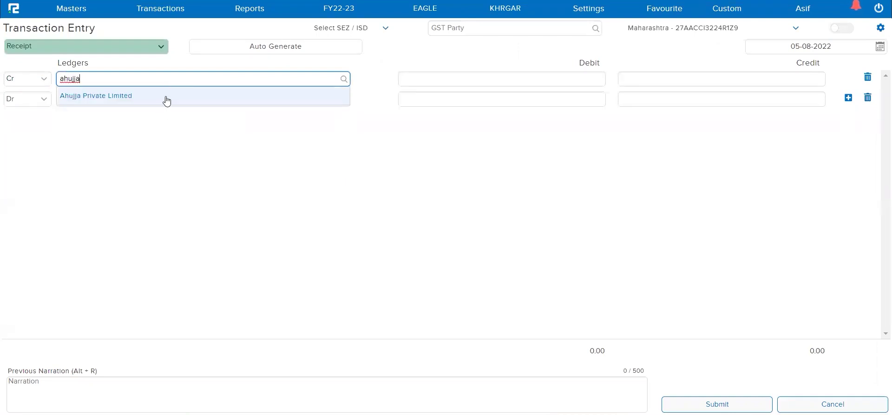
left_click(166, 97)
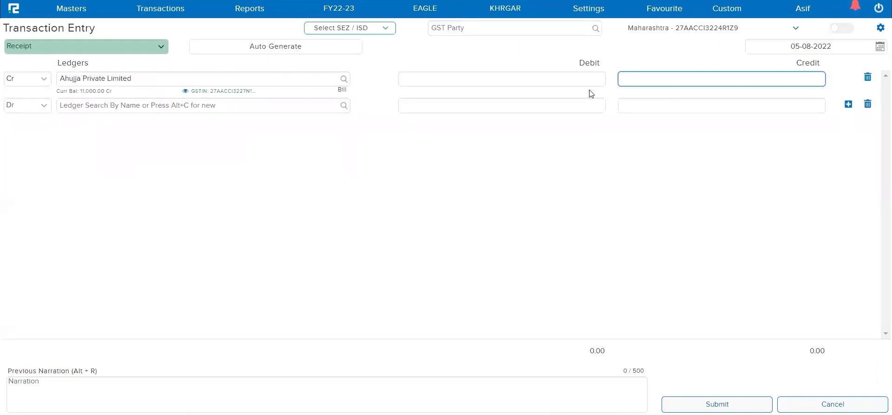
type("75000")
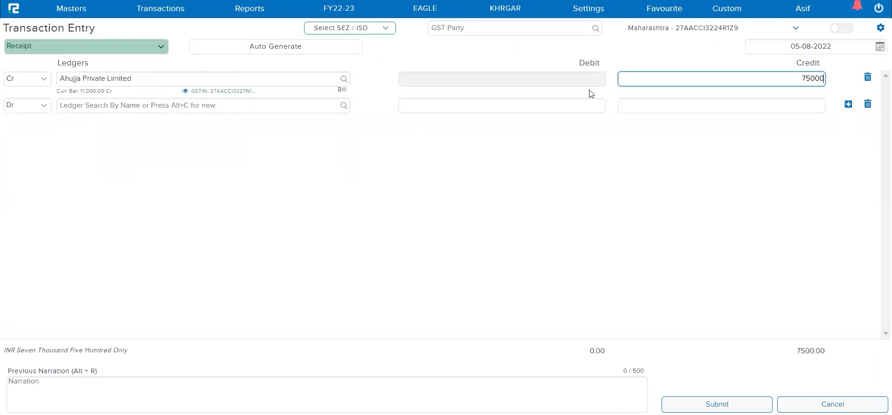
Create a New bill reference T-8 for the full 75000 Ahujja Private Limited credit, keeping the default date and credit period.
key("Return")
type("T")
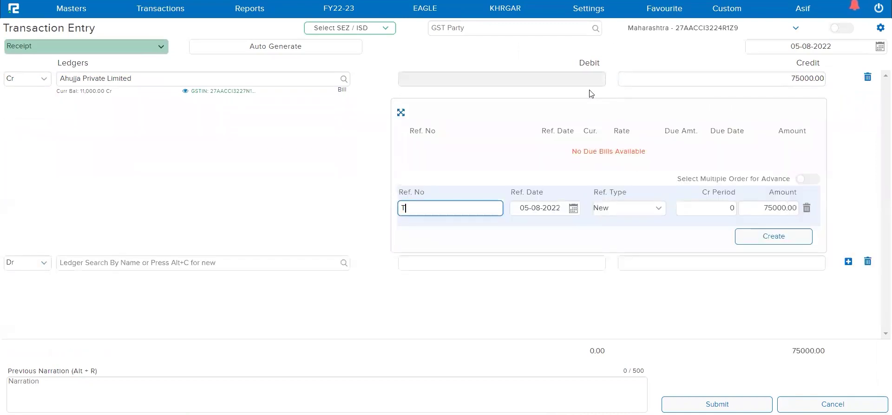
type("-8")
key("Return")
key("Return")
key("Return")
key("Return")
key("Return")
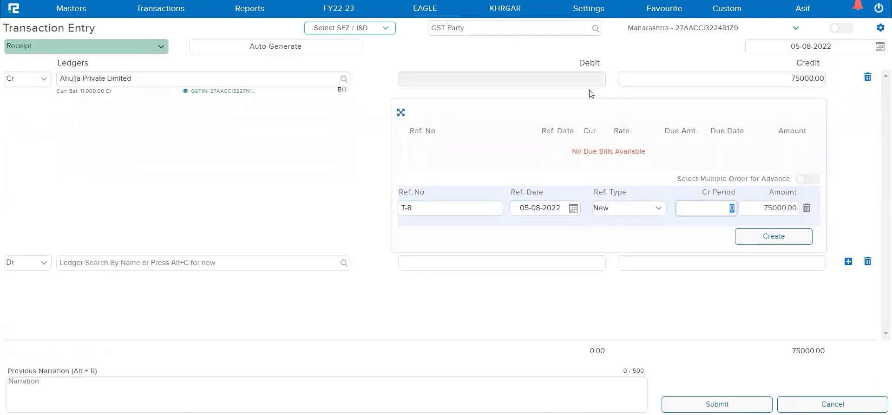
key("Return")
key("Return")
Debit the STATE BANK OF INDIA ledger and add its bank details as a CHEQUE with instrument number 987654.
type("bank")
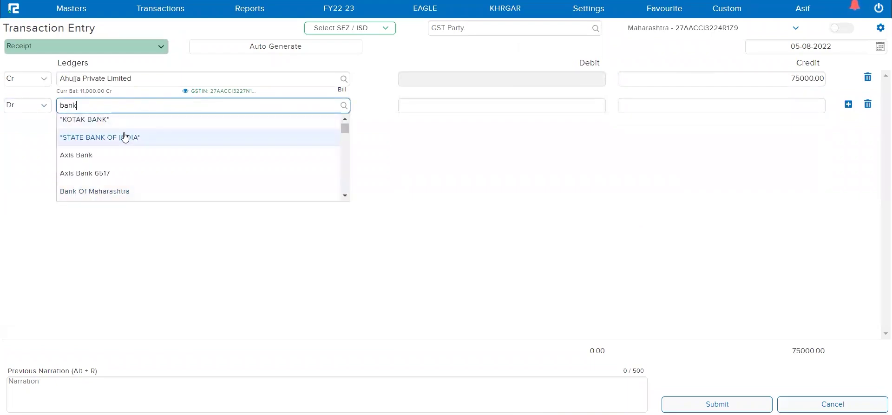
left_click(123, 137)
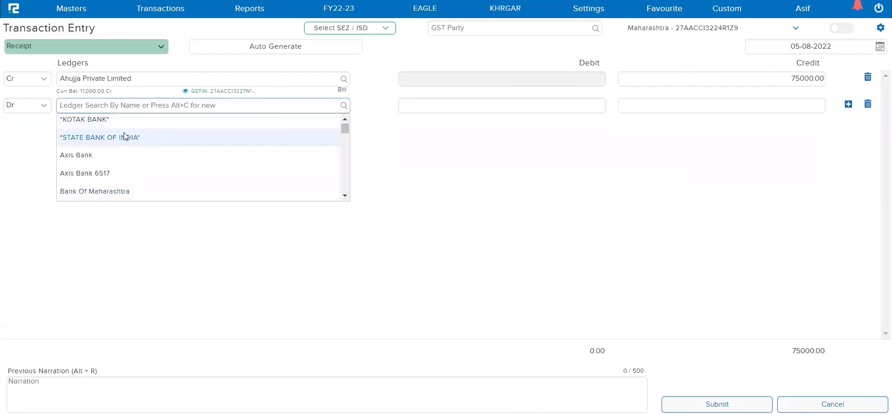
left_click(436, 165)
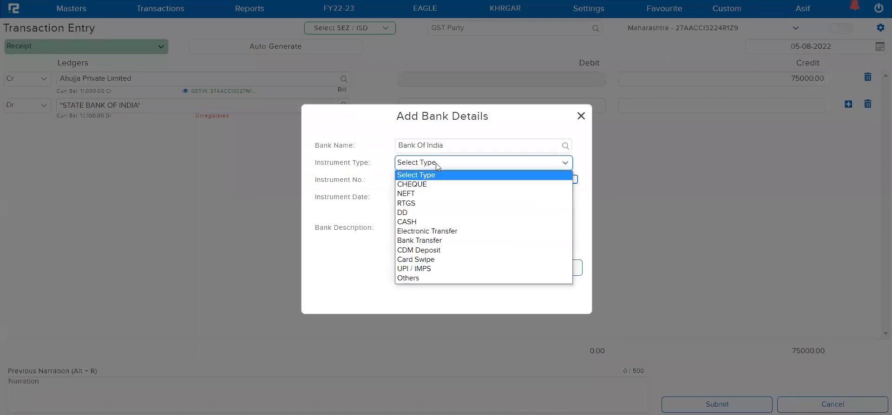
left_click(420, 185)
left_click(408, 175)
type("987654")
key("Tab")
key("Tab")
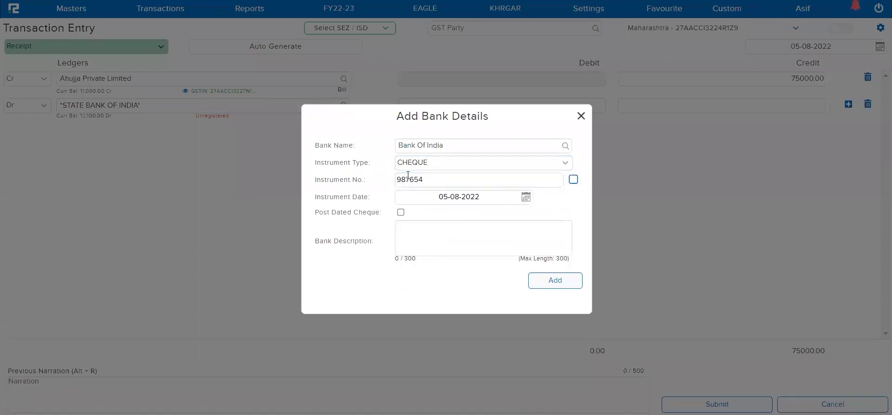
left_click(548, 280)
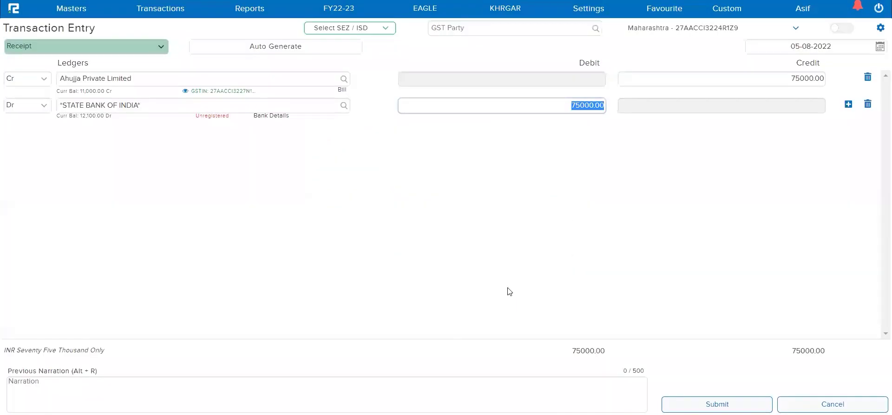
Enter the narration "Test 4" and submit the receipt voucher.
left_click(402, 395)
type("Test 4")
key("Tab")
key("Return")
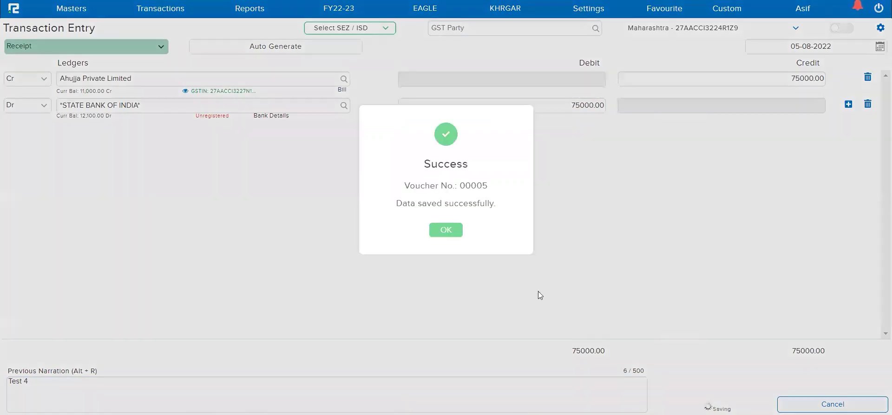
left_click(447, 231)
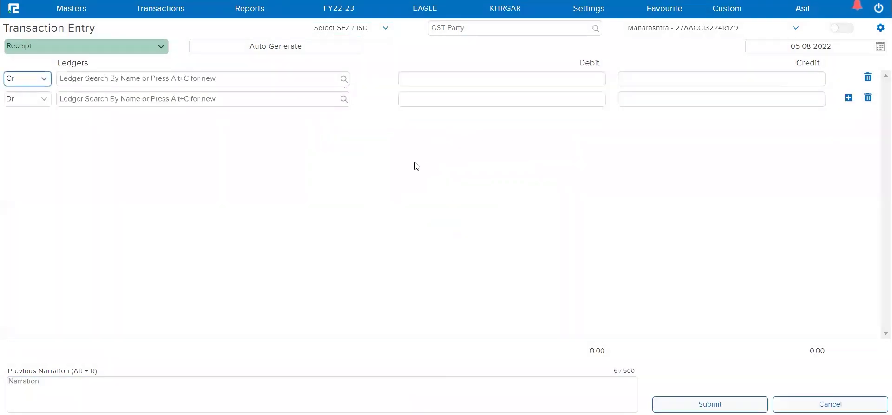
Refresh the receipt list in the creator's Day Book report and exclude Unapproved vouchers from it.
left_click(246, 1)
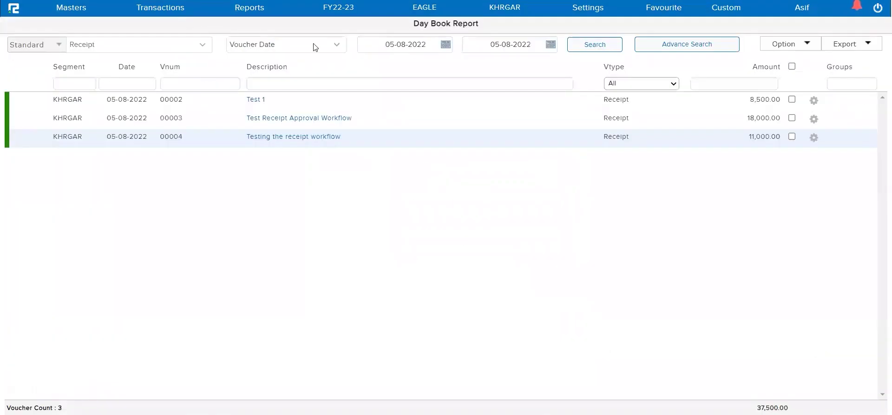
left_click(606, 49)
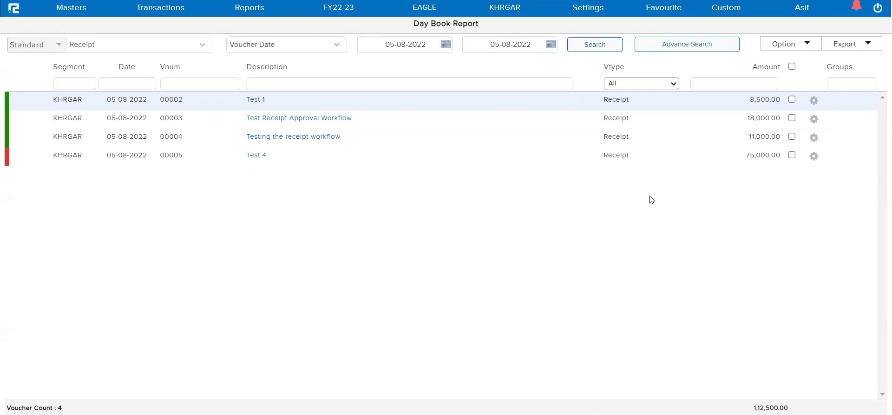
left_click(788, 50)
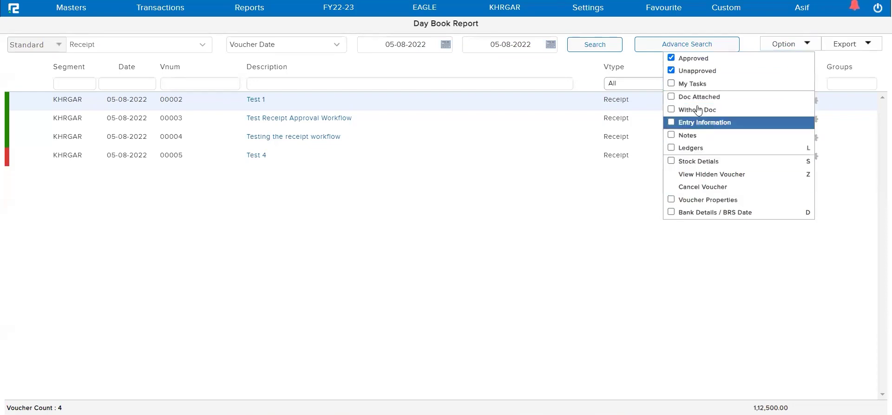
left_click(671, 74)
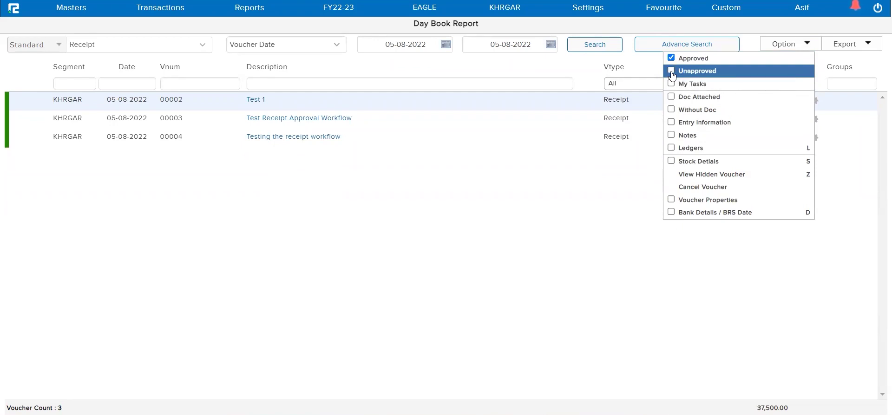
Filter the Day Book receipt list to include Unapproved vouchers and exclude Approved ones.
left_click(481, 243)
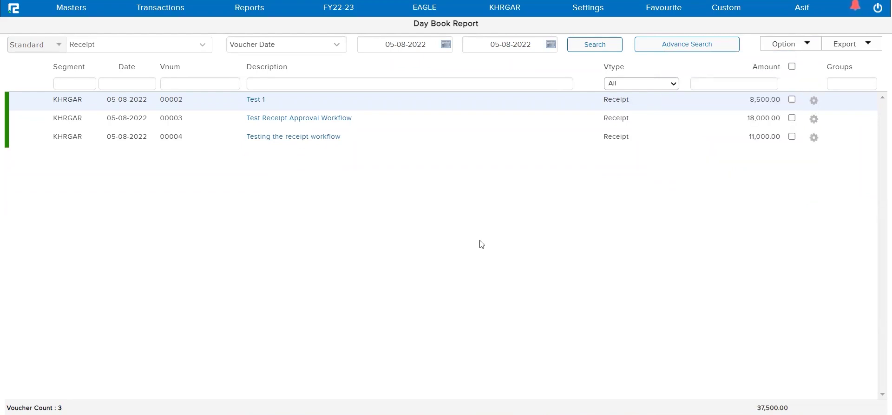
left_click(783, 45)
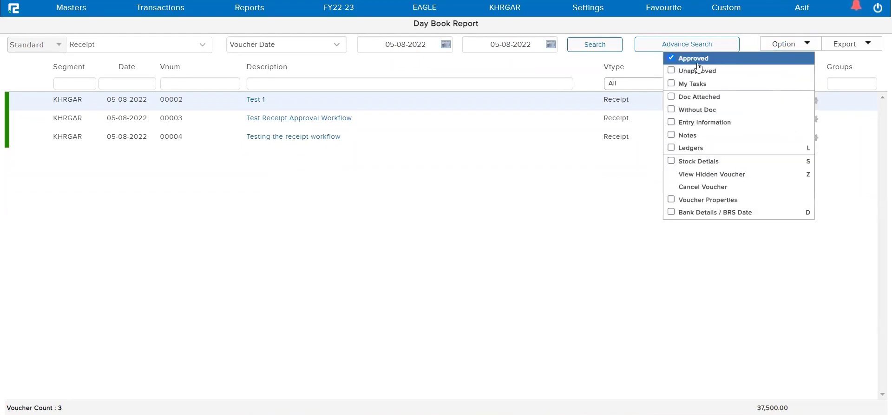
left_click(671, 70)
left_click(671, 59)
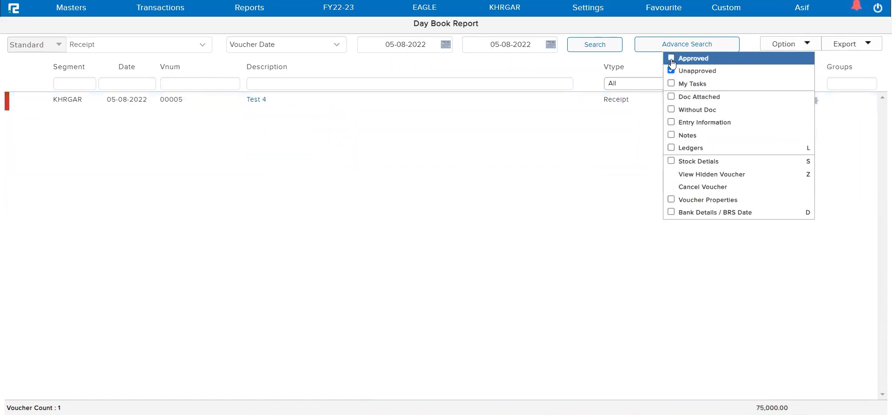
left_click(565, 156)
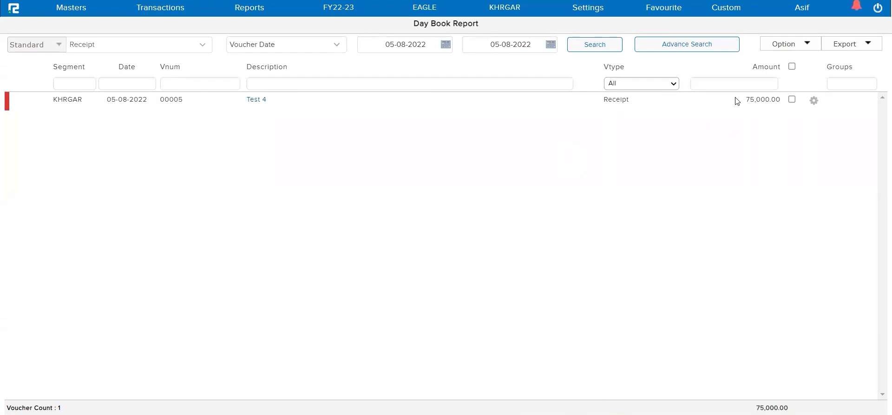
Include Approved vouchers in the Day Book list again and expand the ledger details of the Test 4 receipt.
left_click(794, 47)
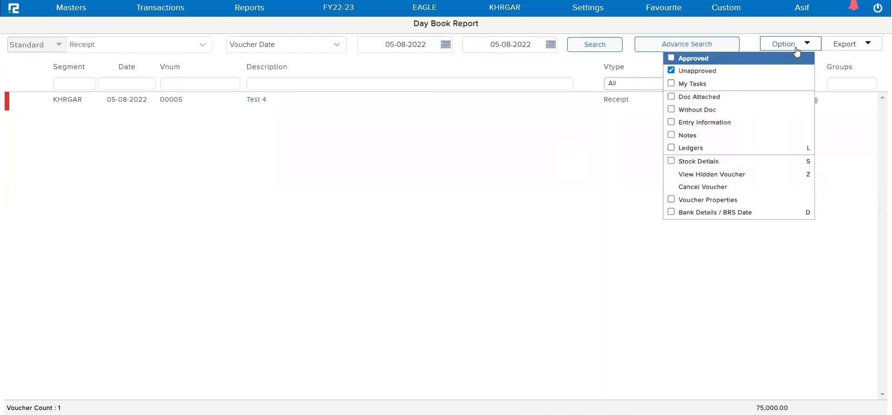
left_click(675, 59)
left_click(660, 170)
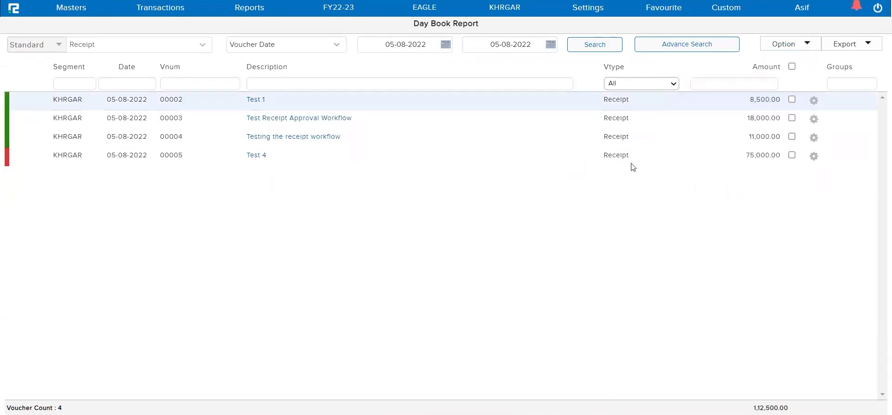
left_click(632, 166)
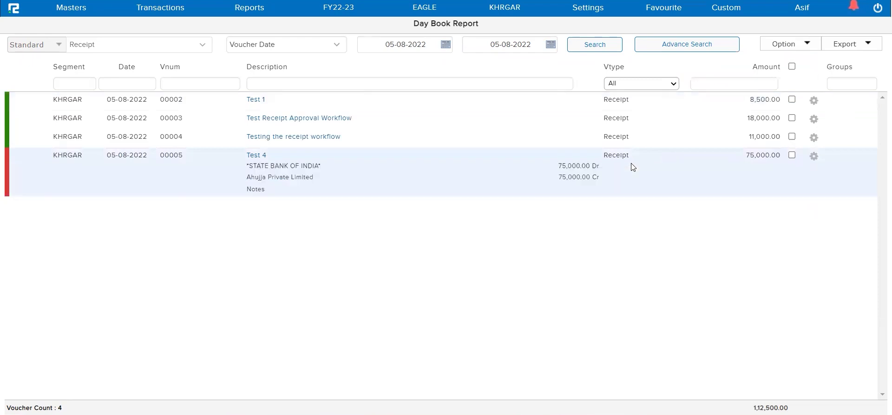
Copy the party name Ahujja Private Limited from the Test 4 receipt and run the Ledger report for that ledger.
triple_click(301, 178)
key("ctrl+c")
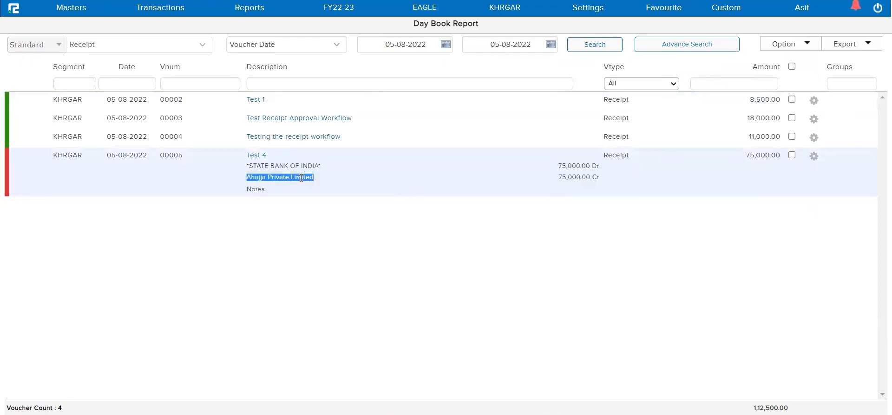
left_click(253, 13)
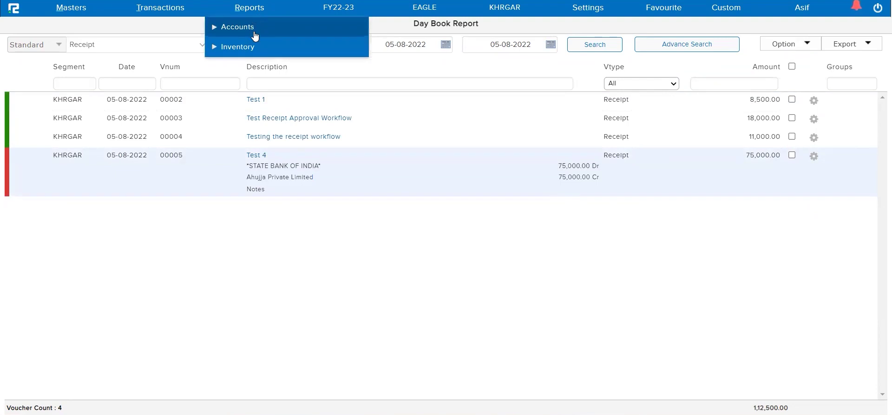
left_click(255, 29)
left_click(255, 67)
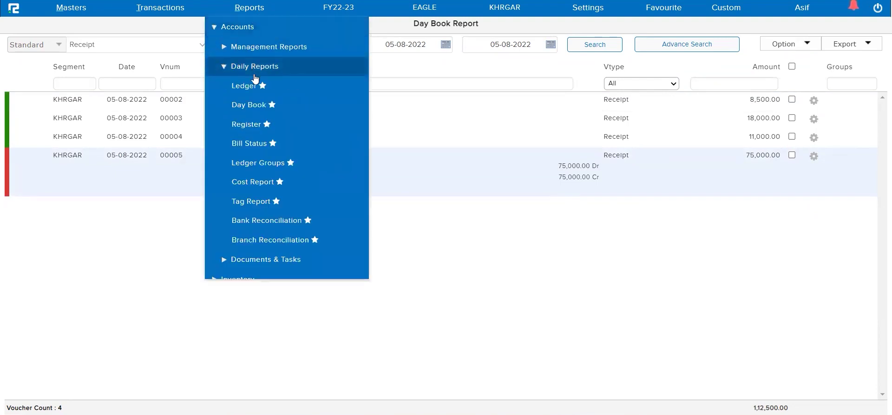
left_click(250, 88)
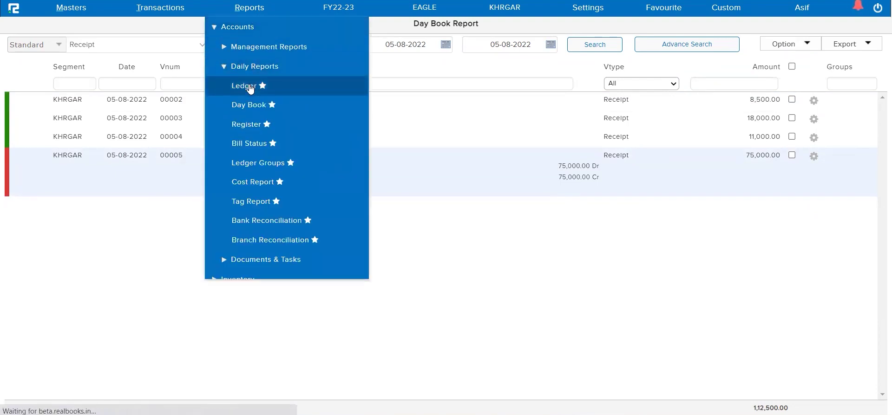
key("ctrl+v")
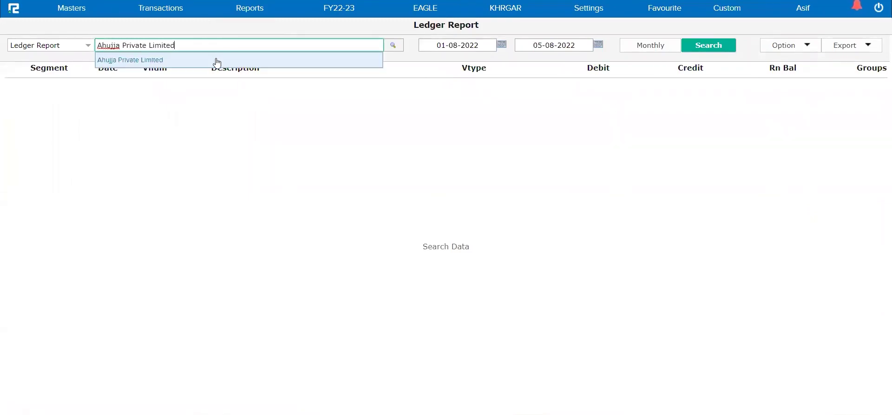
left_click(215, 60)
left_click(696, 48)
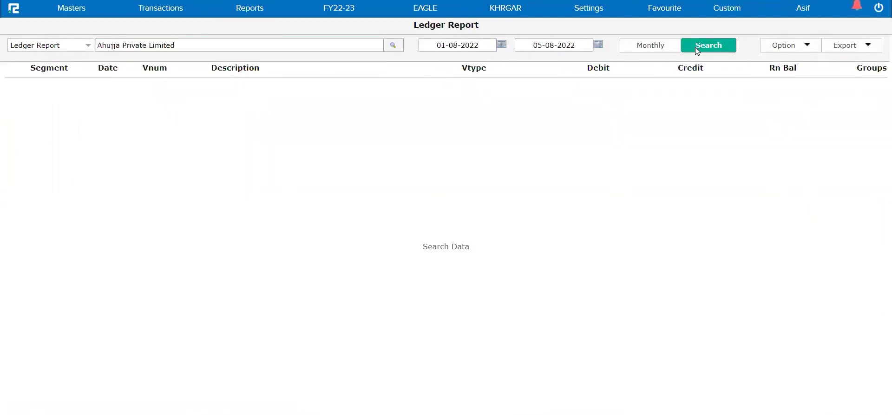
Filter the Ahujja Private Limited ledger report to Approved vouchers only, and then to Unapproved vouchers only.
left_click(789, 45)
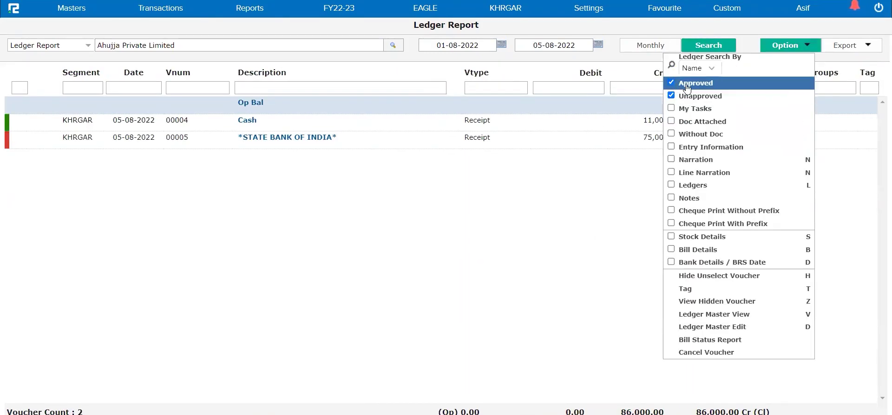
left_click(672, 96)
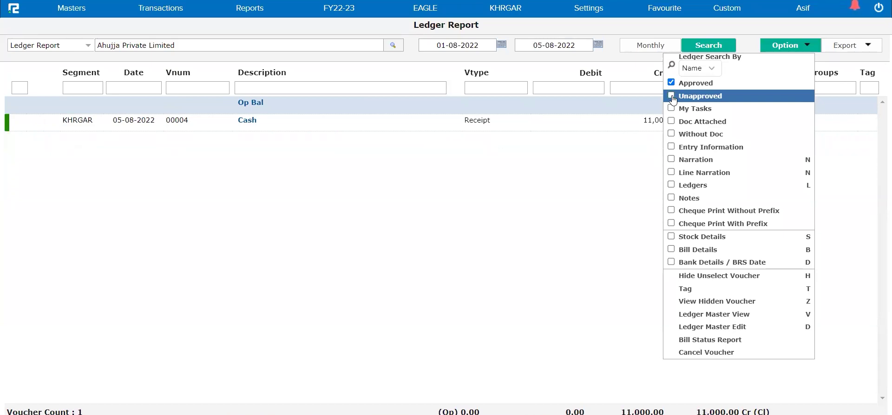
left_click(672, 97)
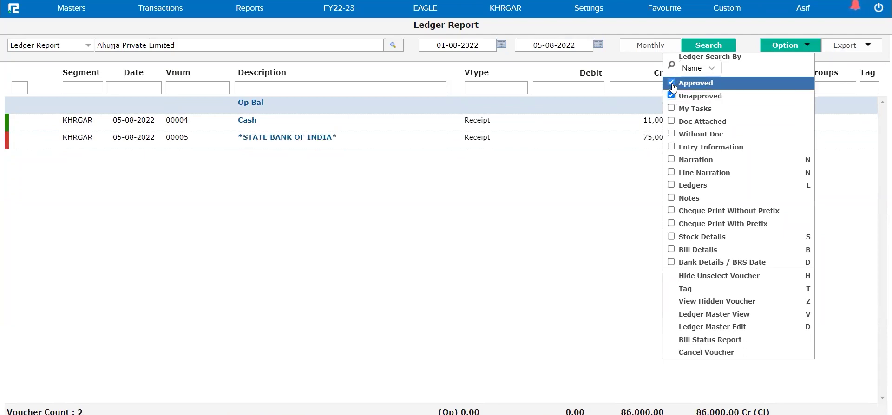
left_click(671, 83)
left_click(530, 225)
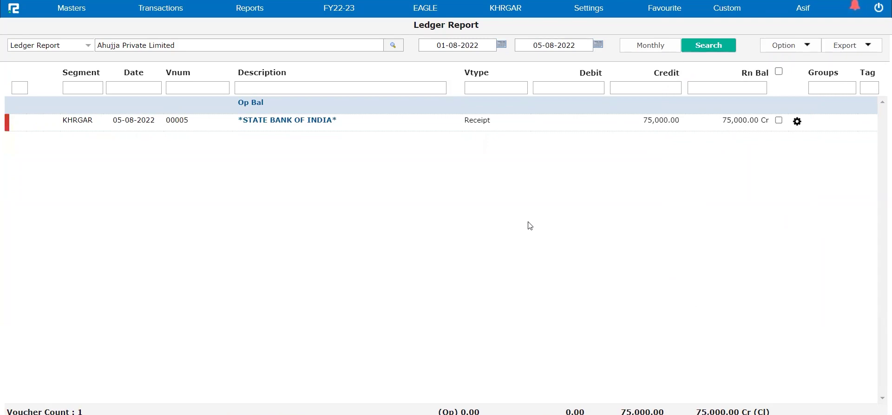
left_click(800, 47)
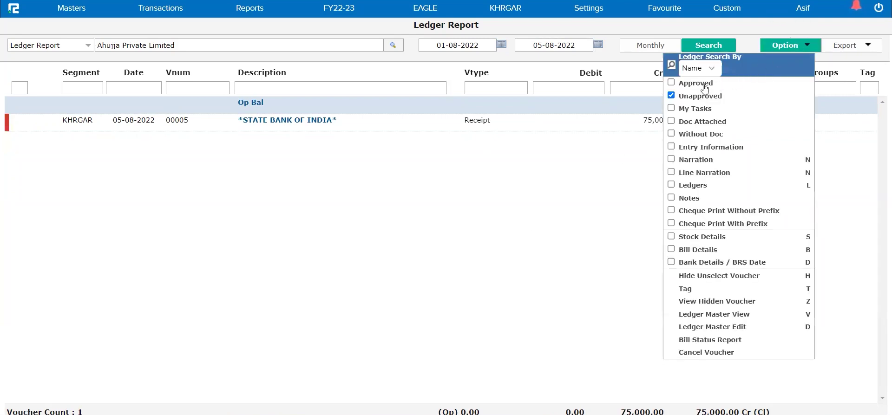
left_click(635, 211)
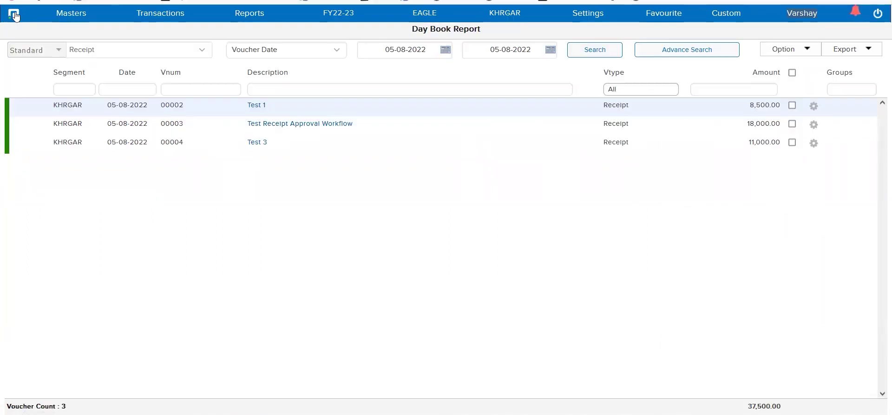
Open the pending Receipt Approval Workflow task from the approver's dashboard and expand the Ahujja Private Limited bill details.
left_click(14, 14)
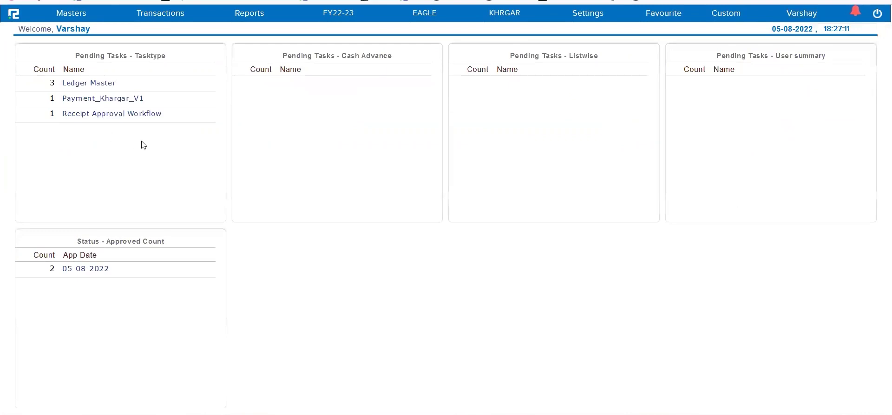
left_click(138, 116)
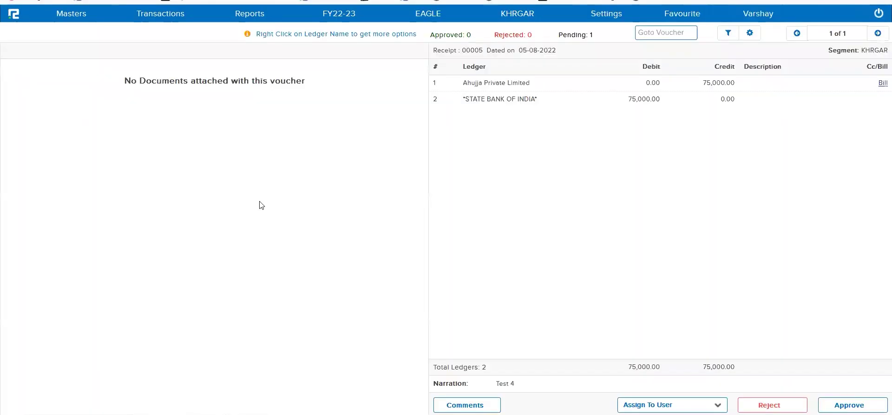
left_click(883, 84)
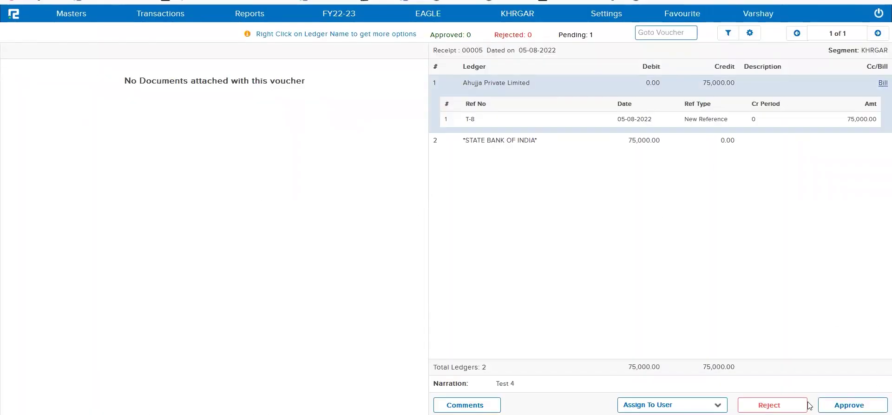
Add the comment "Bill No. is incorrect" to the Test 4 receipt and reject the voucher.
left_click(770, 409)
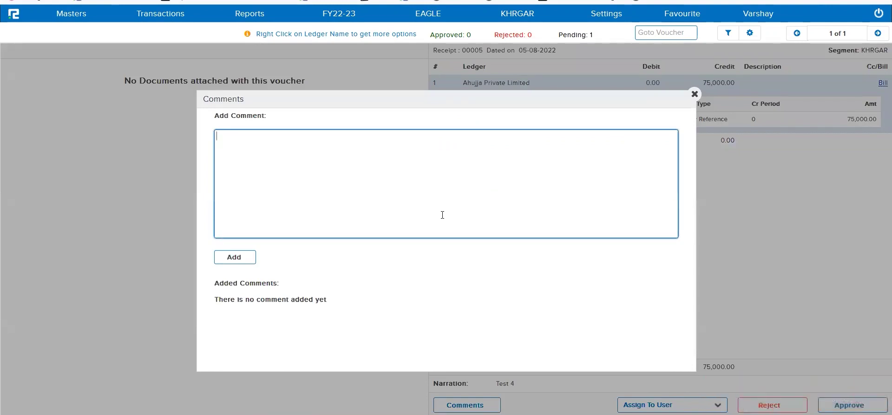
type("Bi")
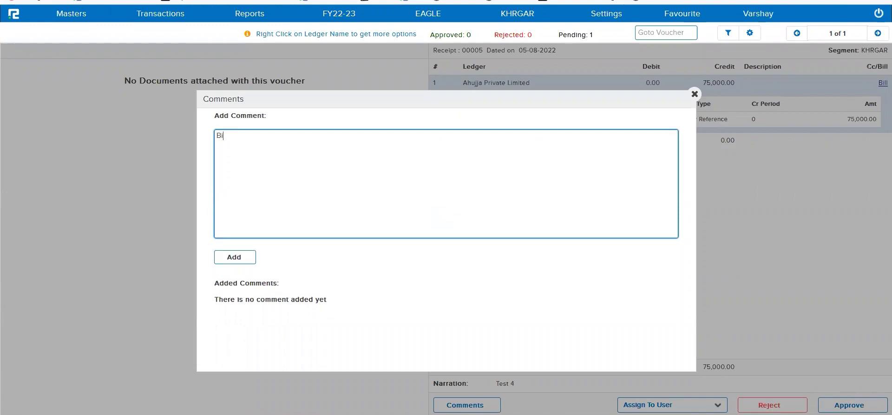
type("ll No. is incorrect")
left_click(250, 257)
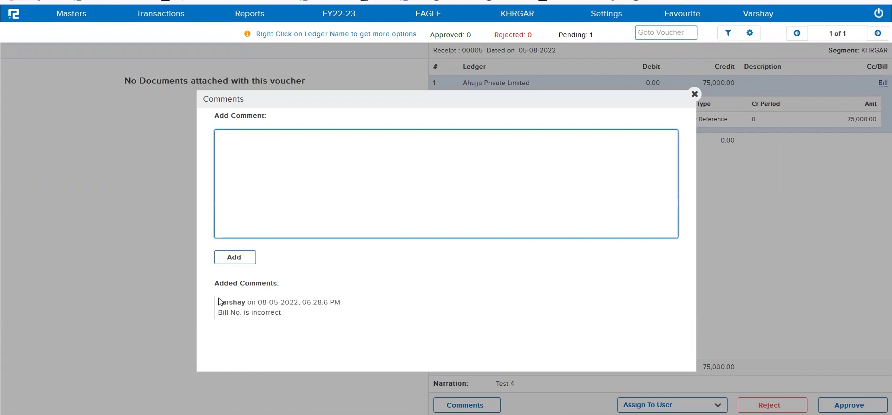
triple_click(245, 314)
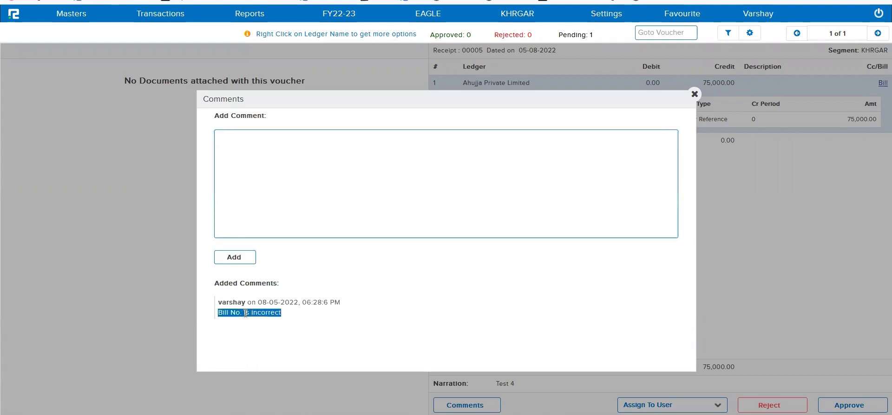
left_click(694, 94)
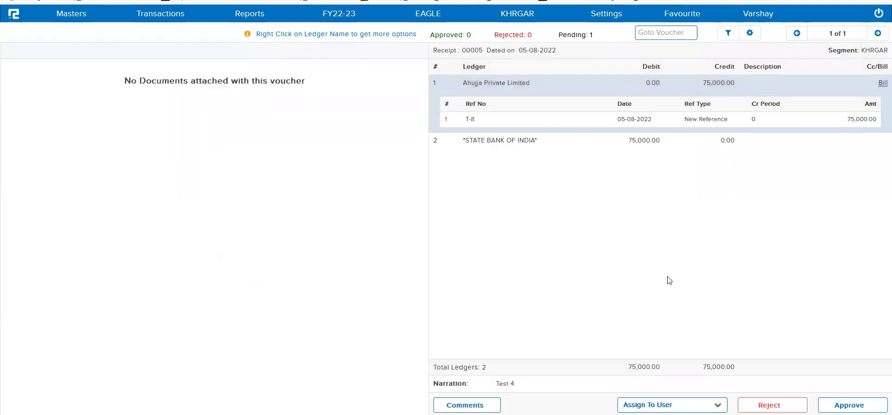
left_click(776, 406)
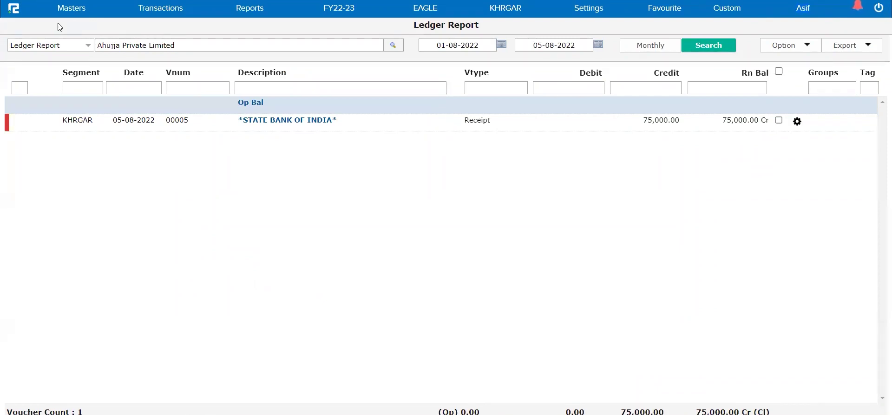
Open the Receipt Approval Workflow - Rejected task from the creator's dashboard and check the voucher's number and date.
left_click(13, 12)
left_click_drag(214, 79, 63, 83)
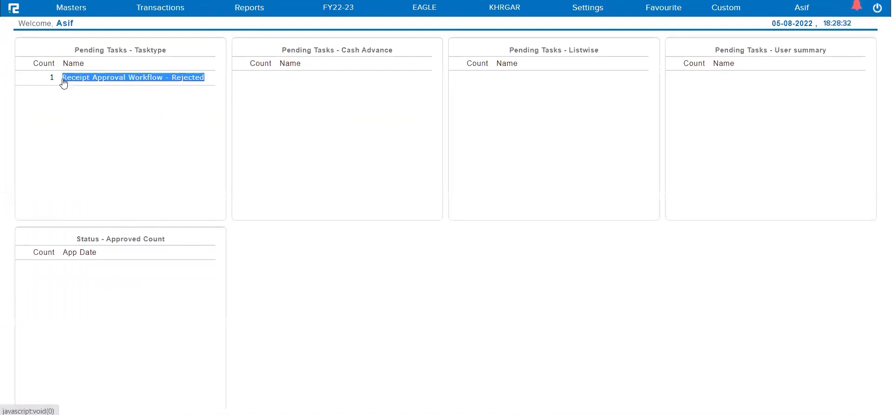
left_click(134, 83)
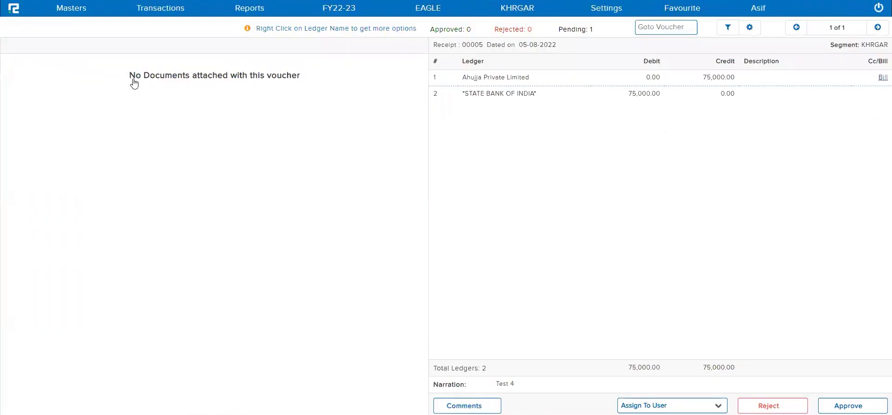
triple_click(486, 43)
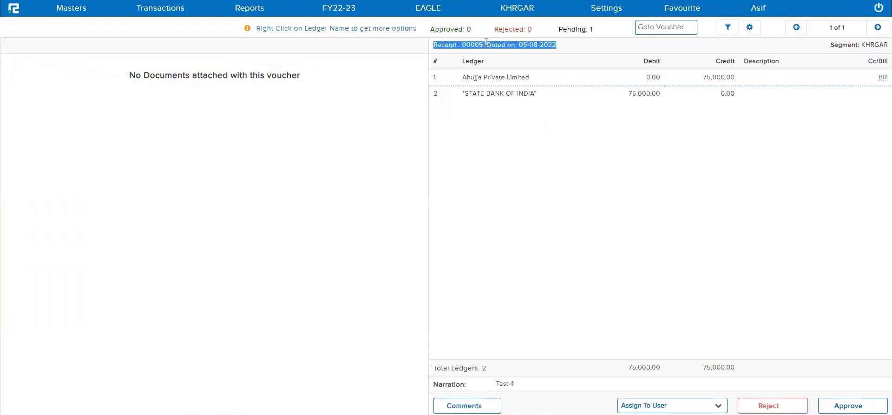
Open the rejected Test 4 receipt for editing and display its Approval History.
left_click(747, 29)
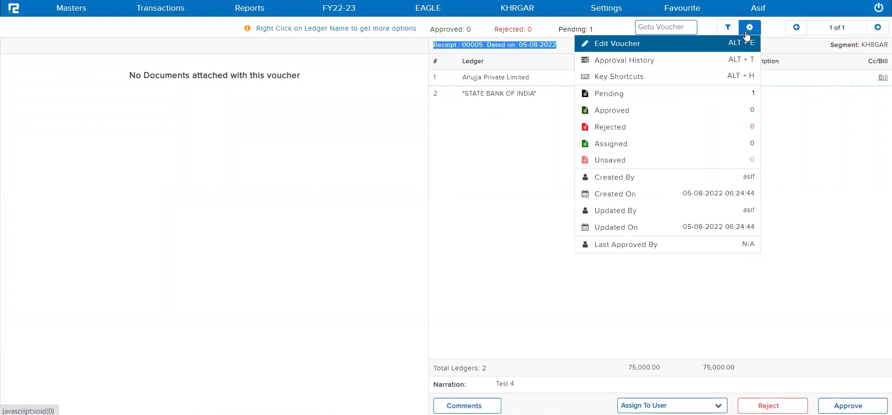
left_click(623, 45)
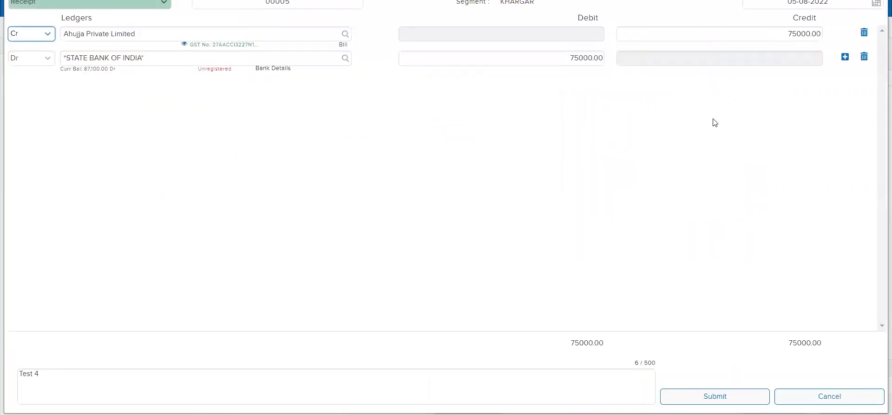
left_click(859, 1)
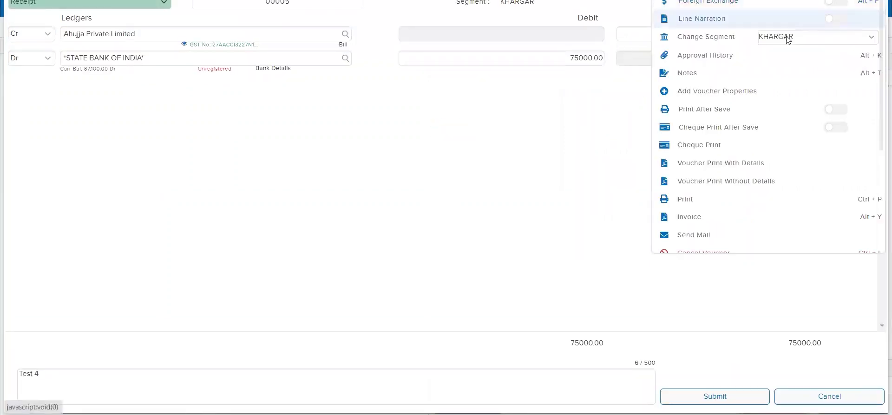
left_click(706, 56)
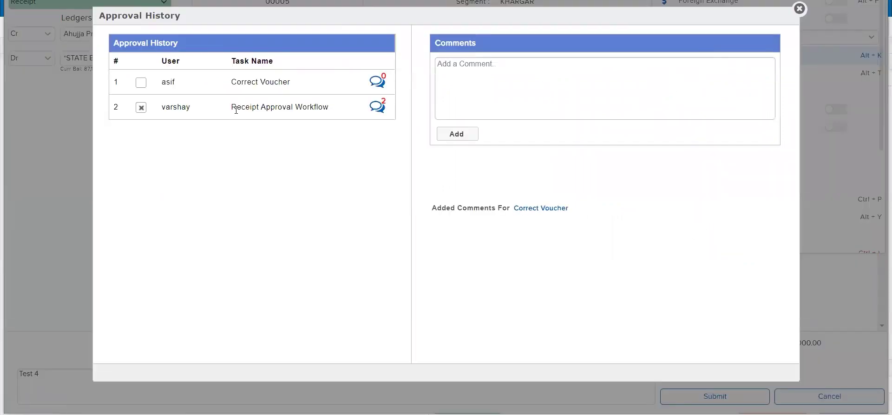
Read the comments added for the Receipt Approval Workflow task in the Approval History and return to the home page.
triple_click(255, 111)
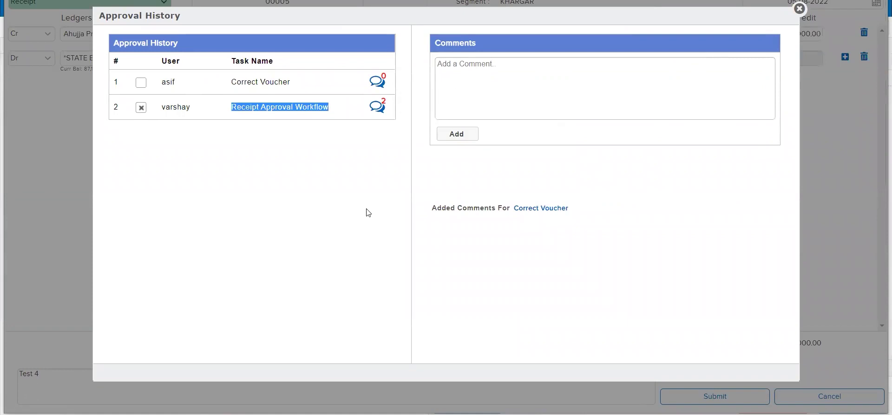
left_click(378, 110)
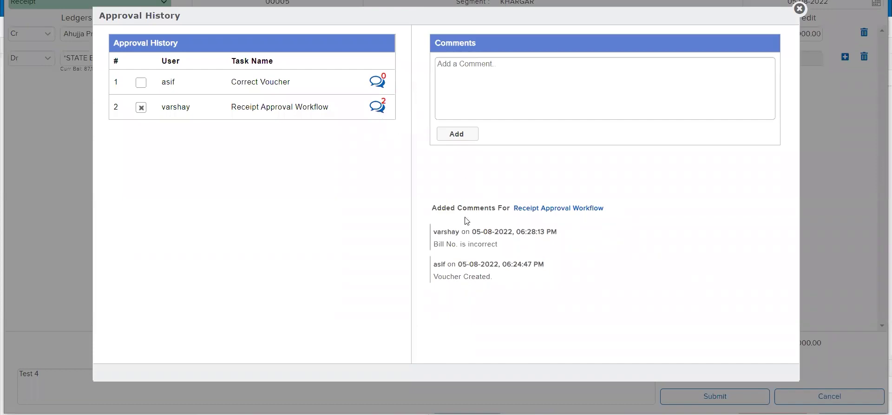
triple_click(467, 245)
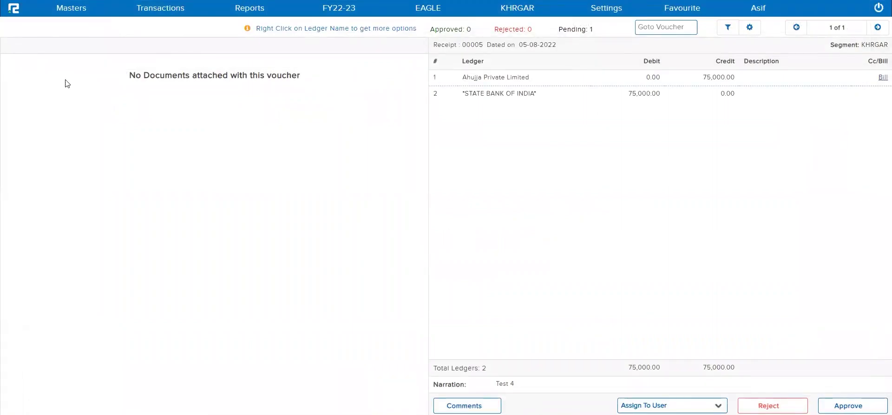
left_click(15, 8)
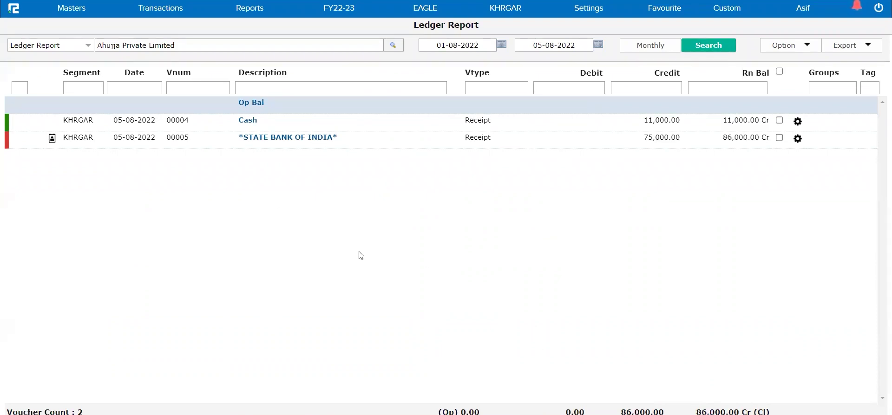
Display the Approval Workflow task list from the account masters and open the Ledger Master rule.
left_click(82, 14)
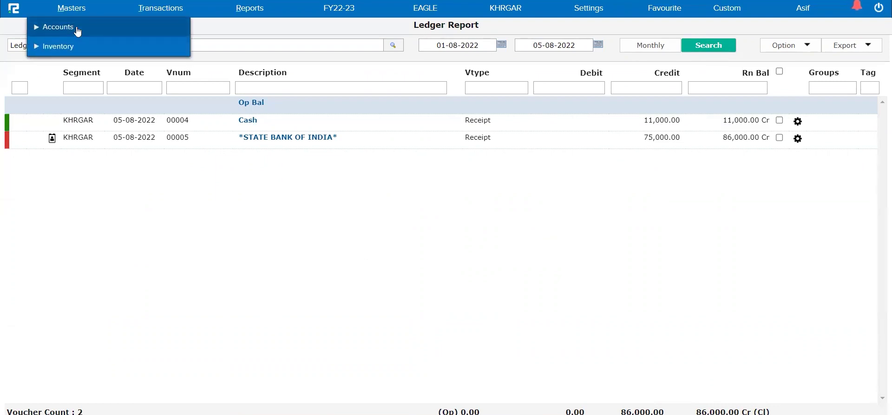
left_click(73, 28)
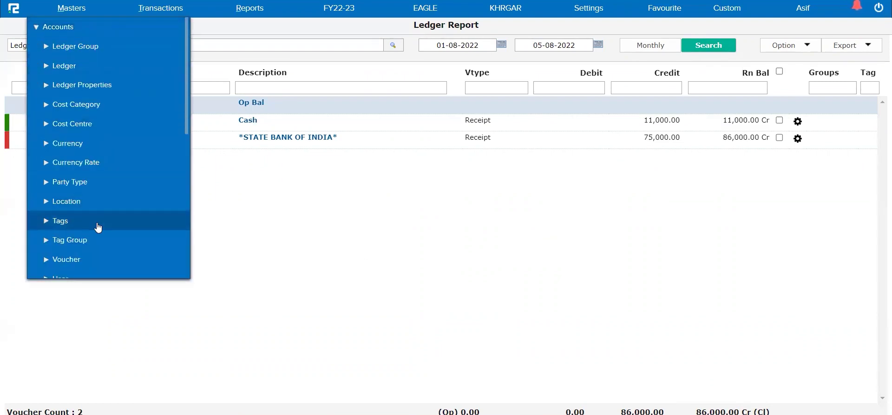
scroll(98, 227, "down", 5)
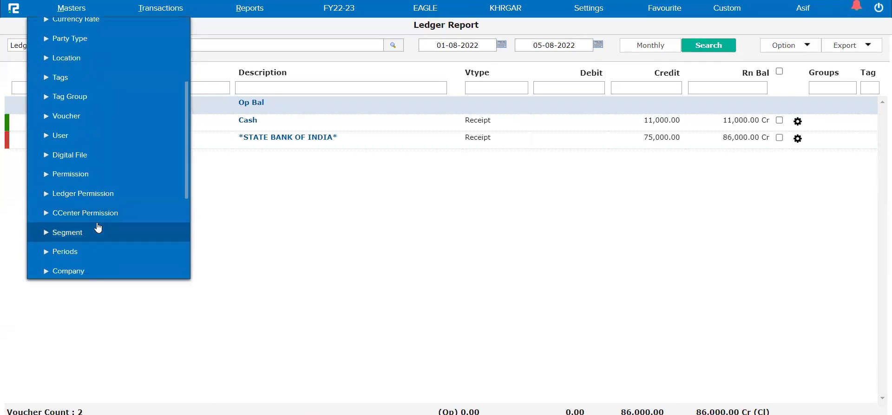
scroll(98, 227, "down", 1)
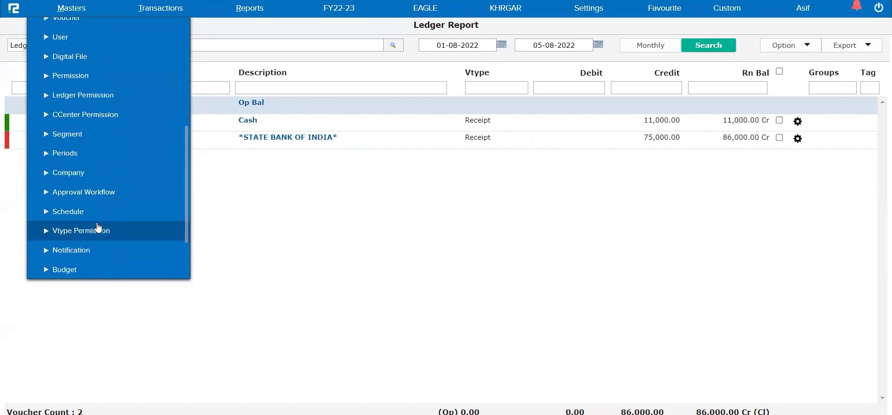
left_click(98, 194)
left_click(61, 230)
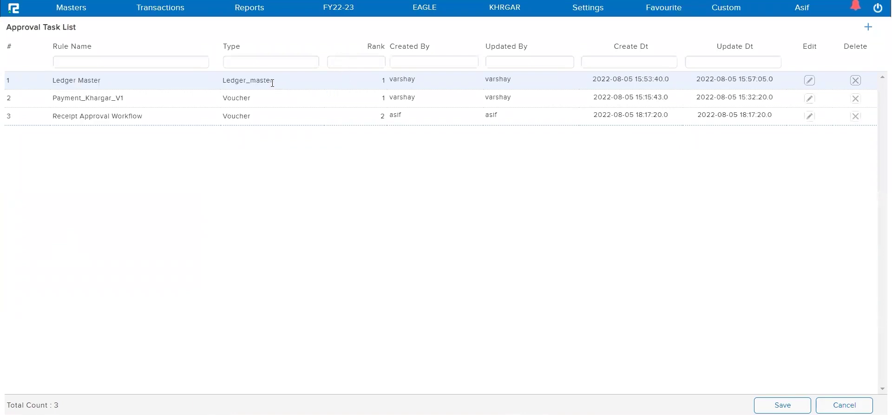
double_click(486, 85)
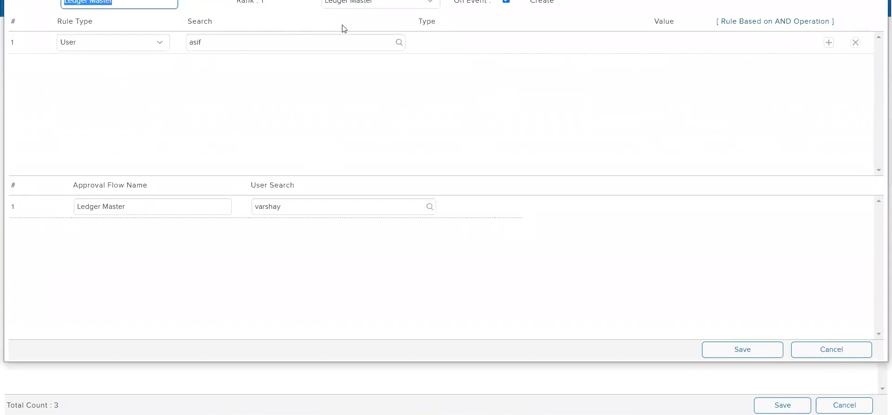
Examine the Ledger Master rule's master type, user rule and assigned approver, and close the rule without saving.
left_click(357, 7)
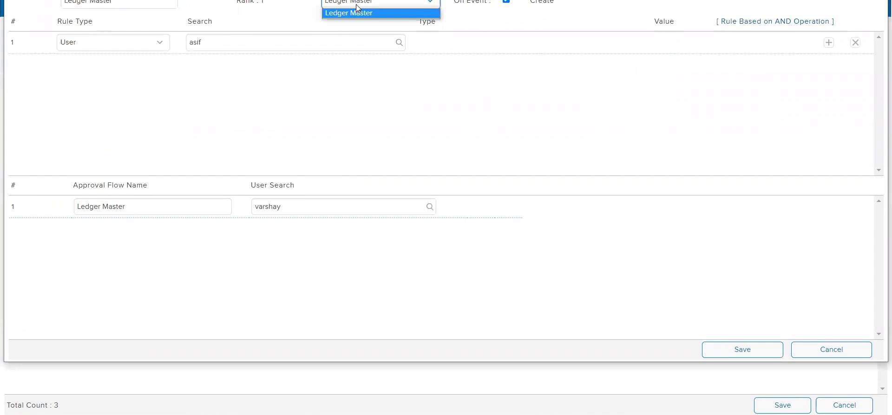
left_click(357, 7)
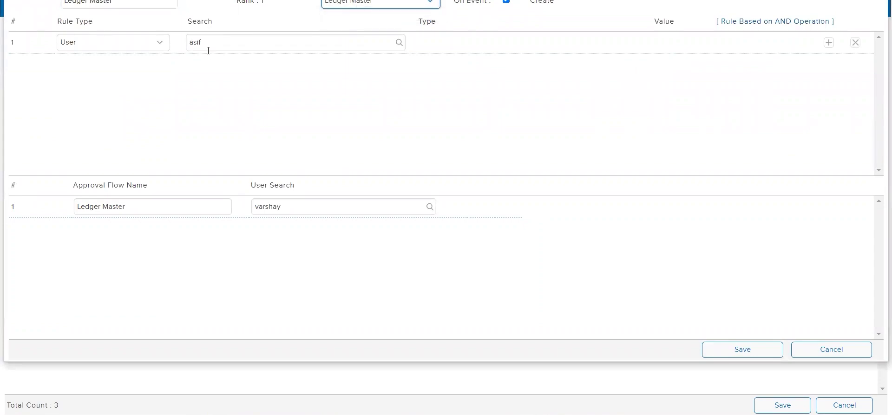
left_click(144, 45)
left_click(144, 45)
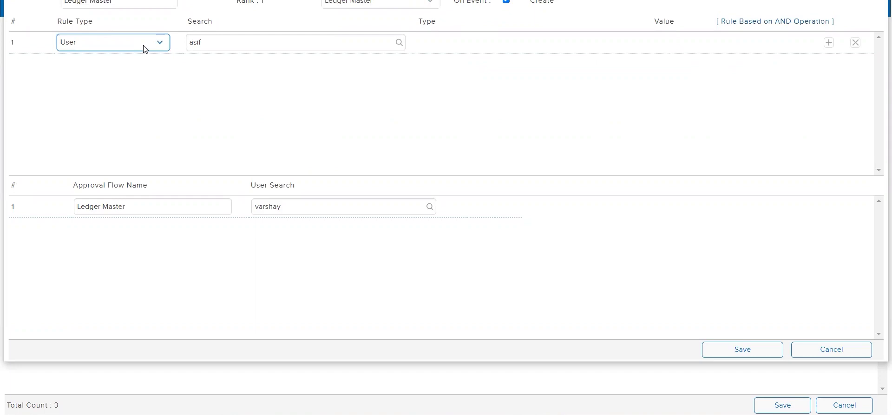
double_click(293, 205)
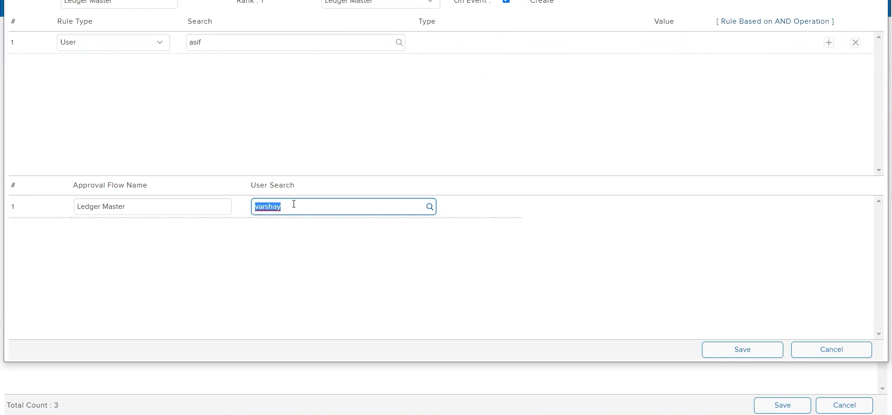
key("Escape")
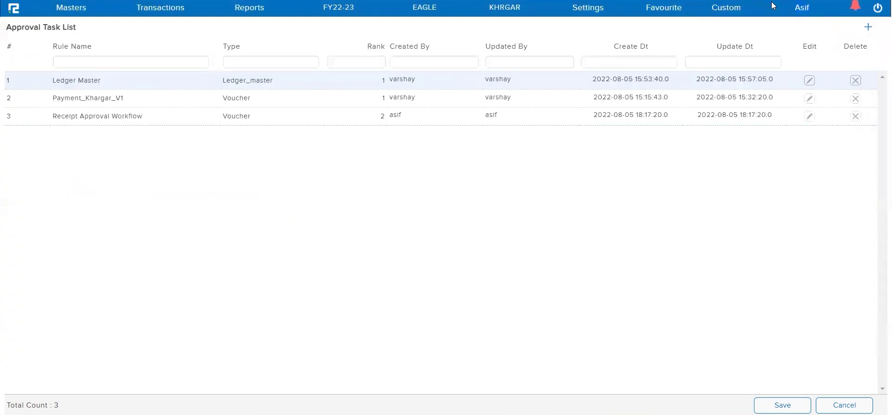
Start a new ledger master named Utkarsh Private Limited under the Sundry Debtors group.
left_click(78, 14)
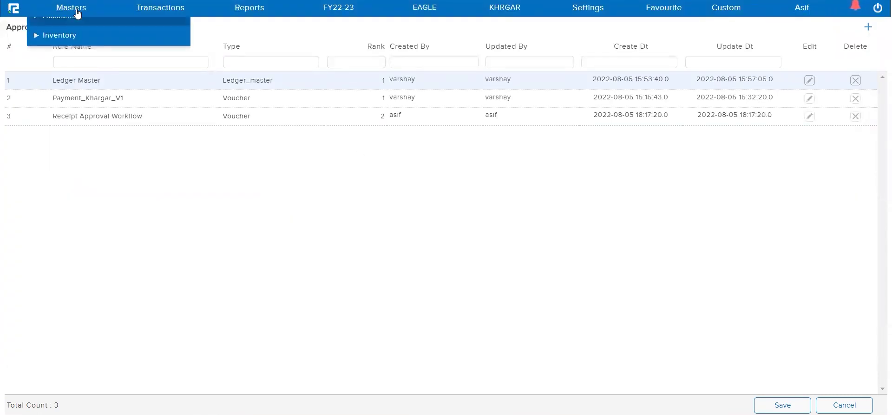
left_click(80, 28)
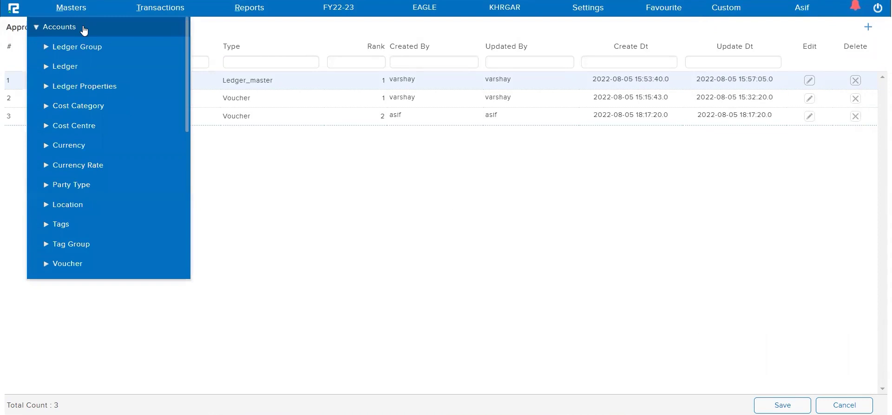
left_click(72, 66)
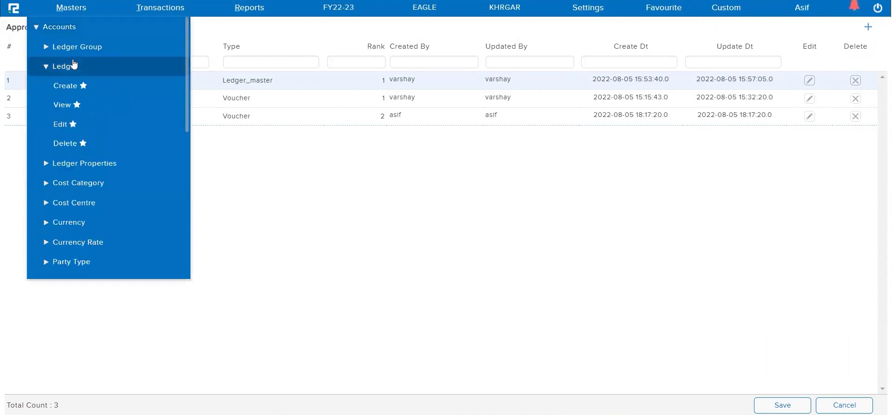
left_click(65, 89)
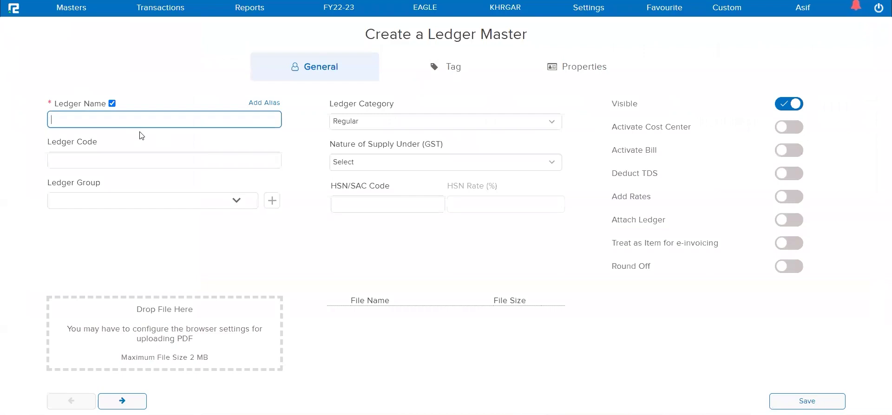
type("Utkarsh Private Limited")
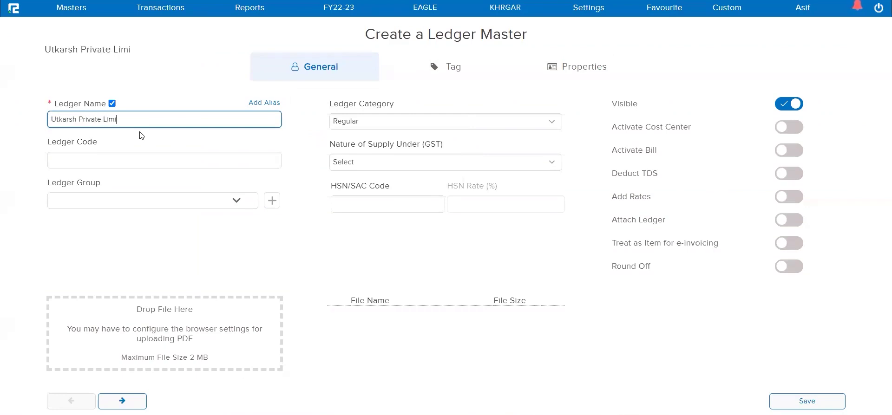
left_click(152, 201)
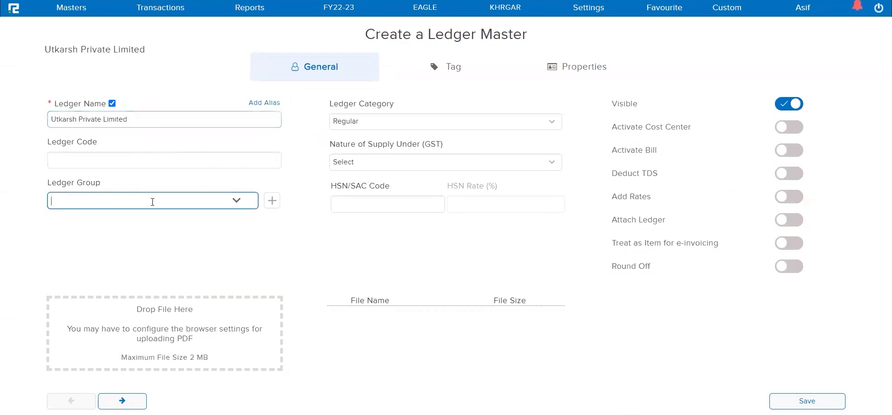
type("sundry")
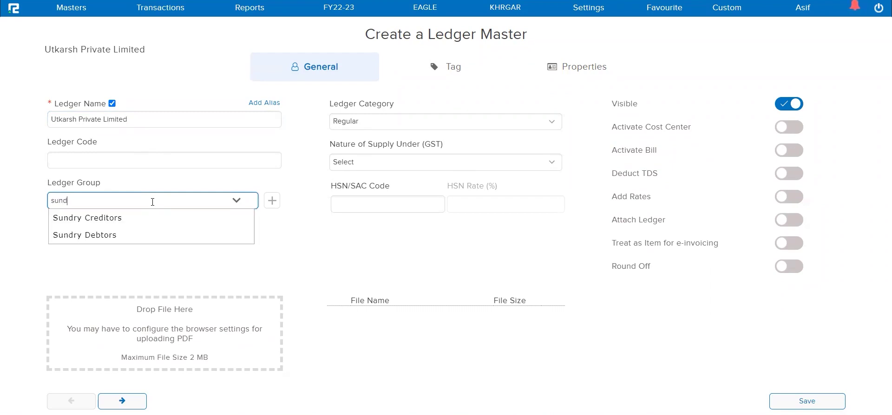
left_click(138, 235)
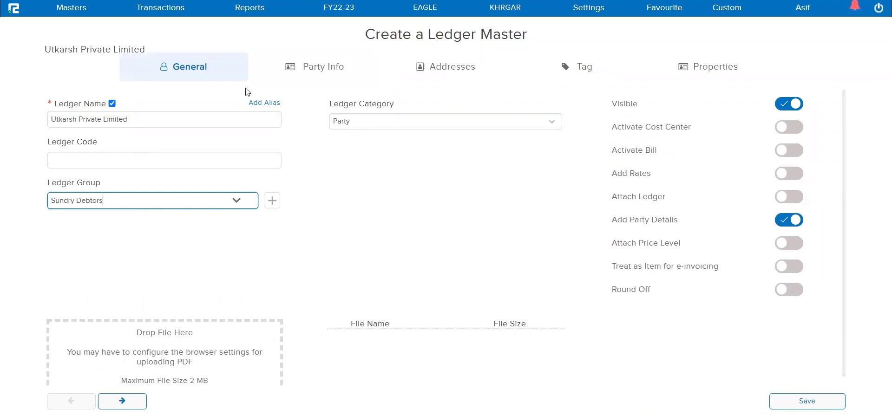
Set the state to Meghalaya in the new ledger's party information and save the ledger.
left_click(339, 74)
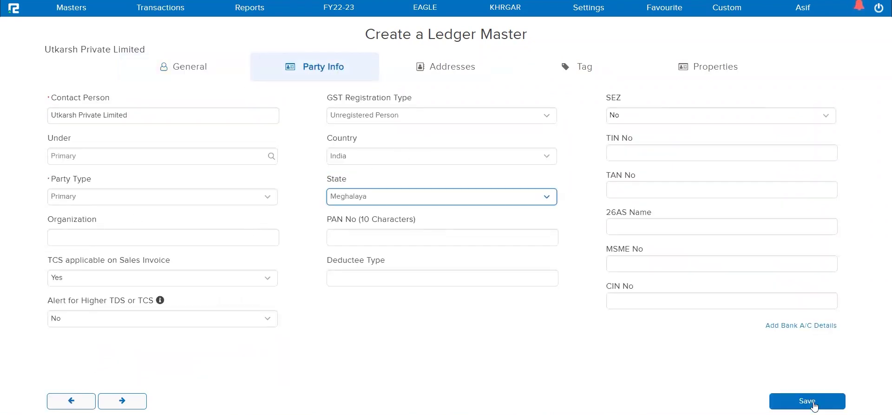
left_click(812, 403)
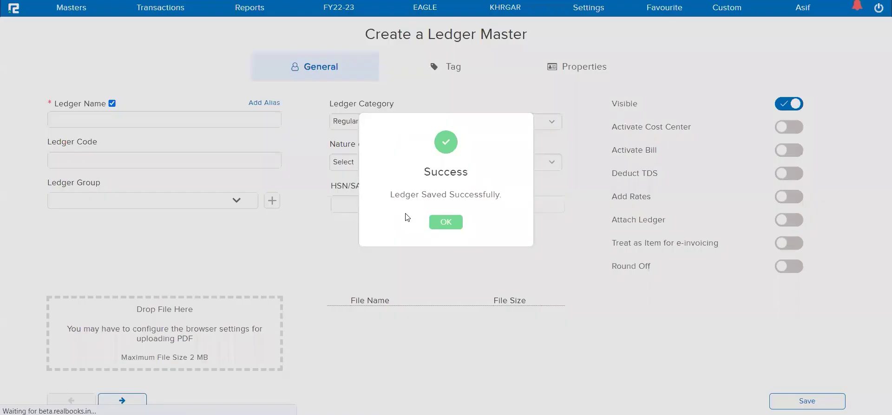
left_click(455, 224)
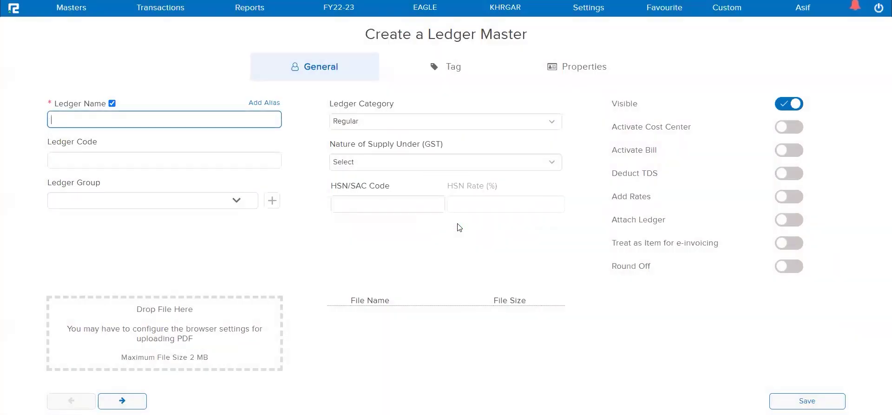
Switch to the approver's session, refresh the dashboard and open the pending Ledger Master tasks.
left_click(844, 6)
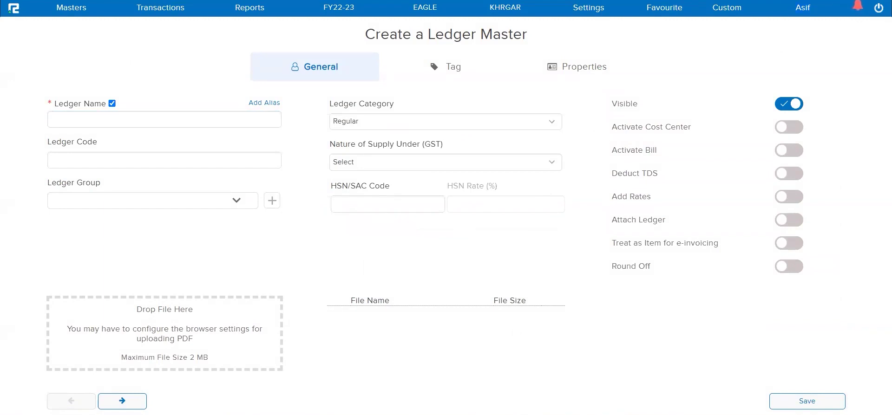
mouse_move(465, 413)
left_click(464, 396)
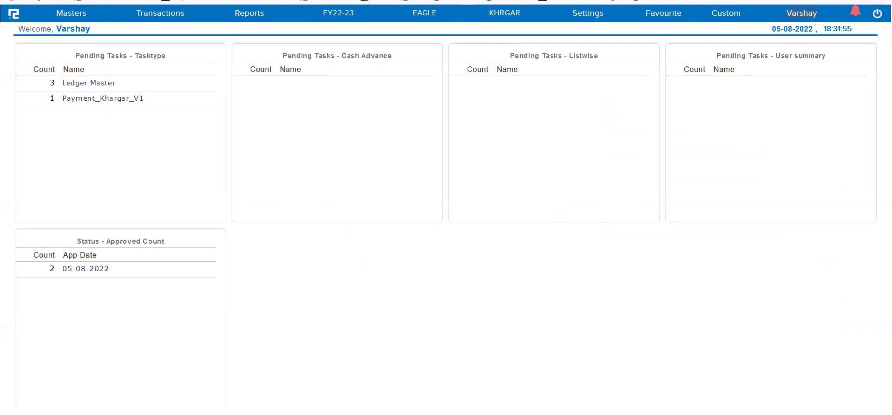
left_click(743, 1)
key("Return")
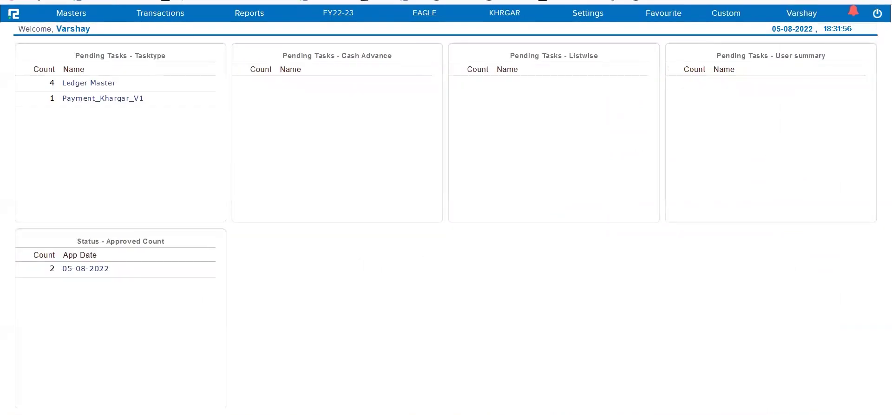
left_click_drag(118, 86, 51, 89)
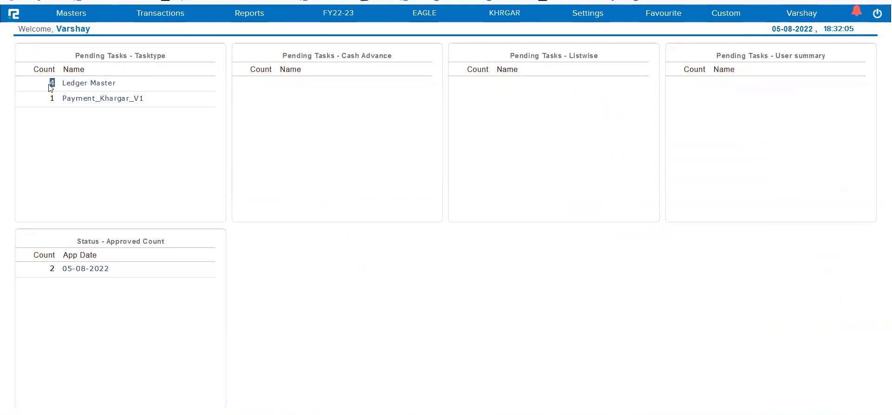
left_click(102, 87)
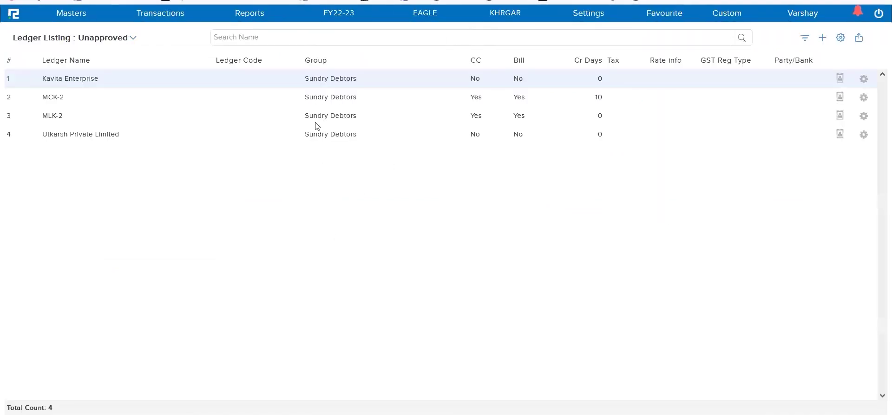
View the details of the unapproved Utkarsh Private Limited ledger and close the view.
triple_click(97, 135)
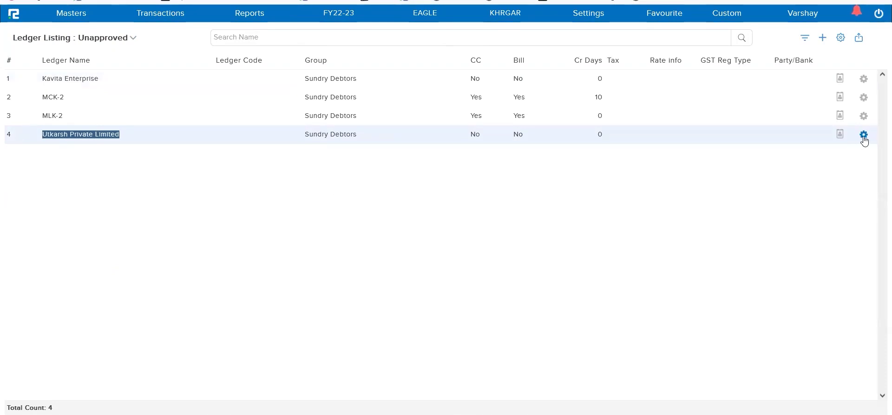
left_click(863, 135)
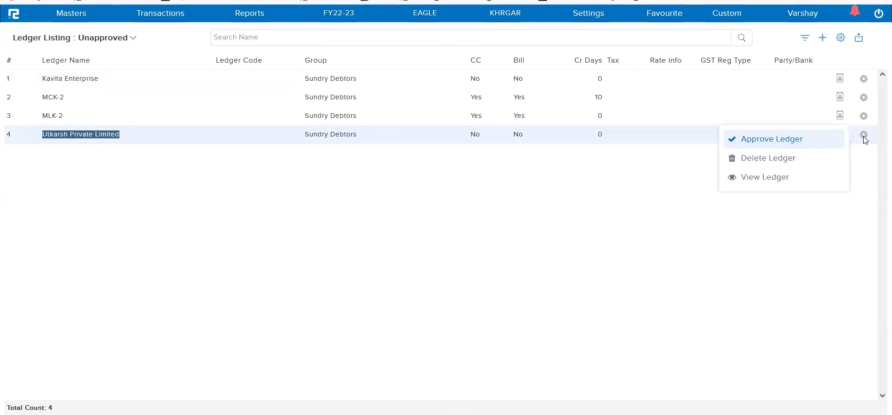
left_click(774, 179)
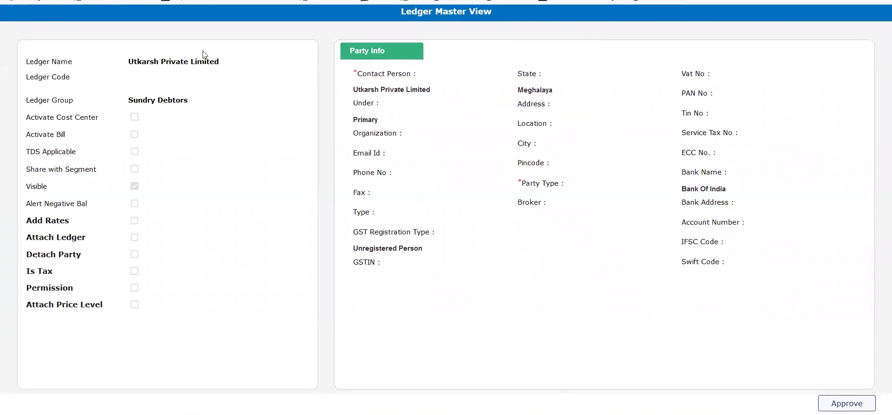
key("ctrl+w")
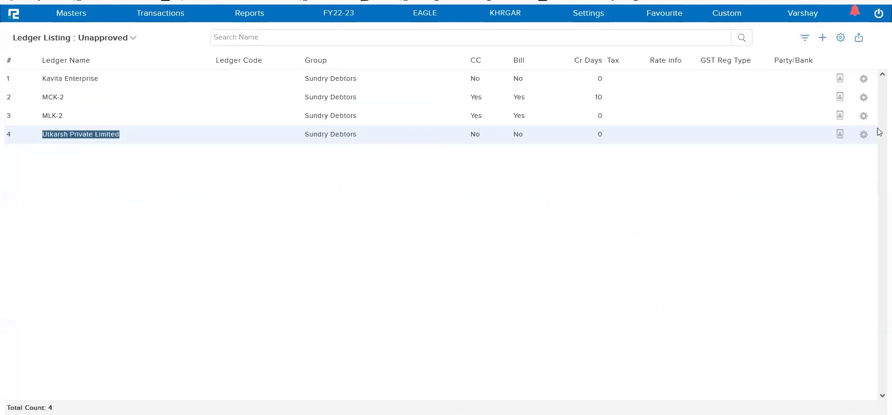
Approve the unapproved Utkarsh Private Limited ledger.
left_click(867, 138)
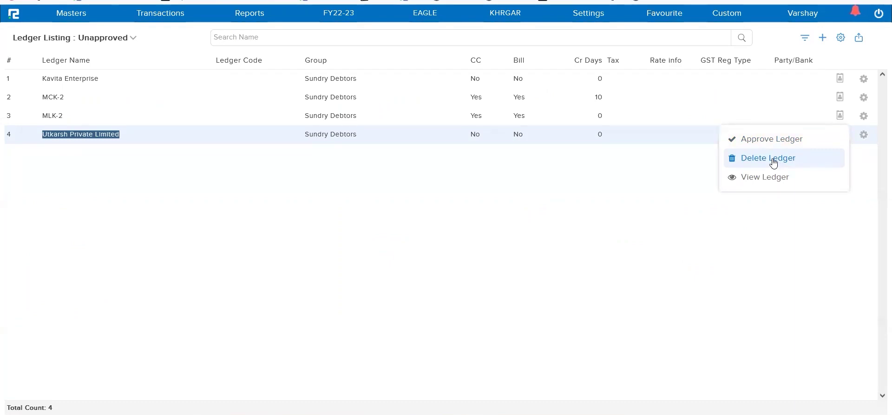
left_click(482, 254)
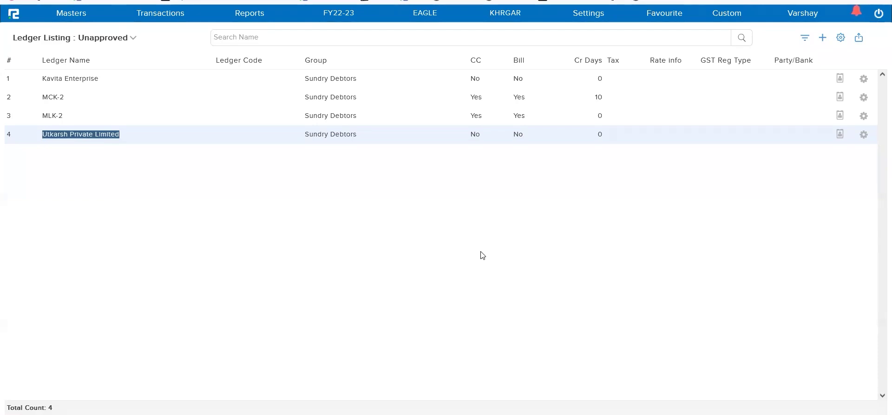
left_click(864, 135)
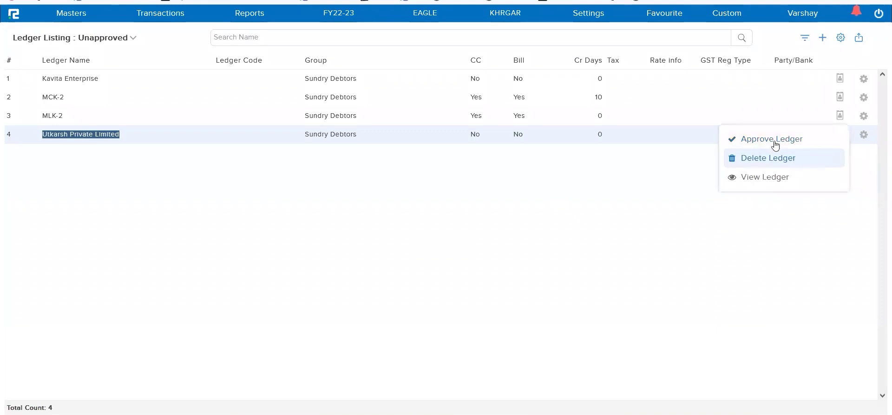
left_click(774, 139)
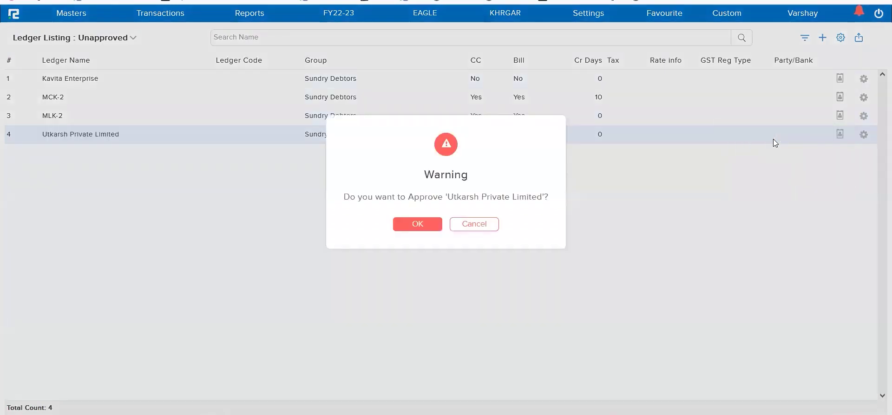
left_click(410, 224)
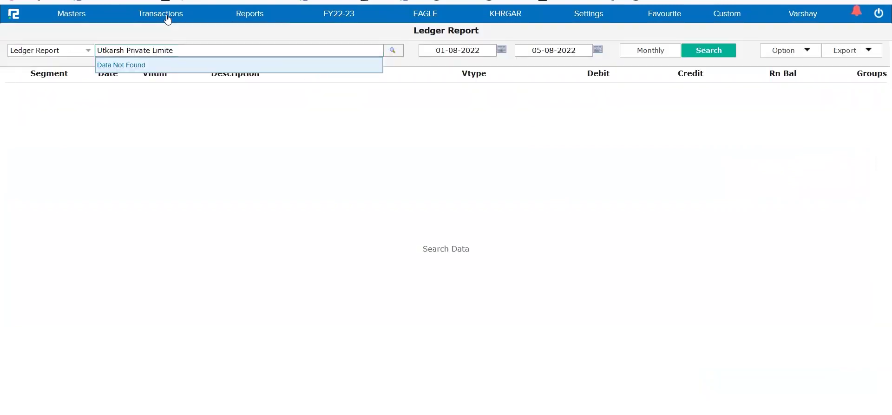
Start a receipt voucher and look up the Utkarsh Private Limited ledger for its credit line.
left_click(168, 13)
left_click(167, 33)
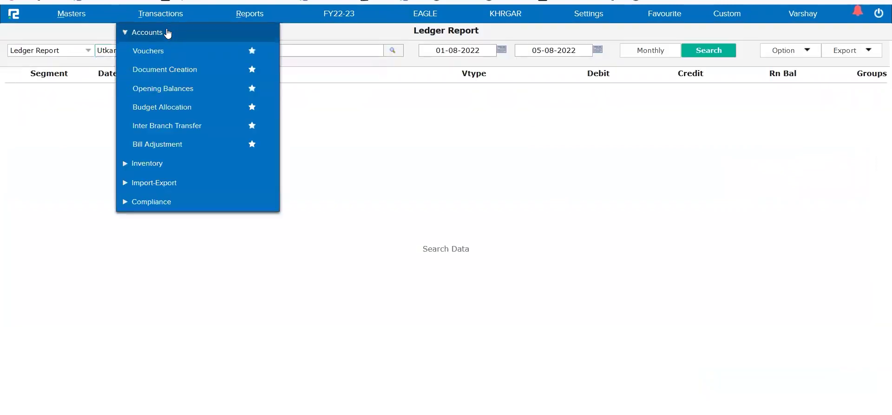
left_click(156, 53)
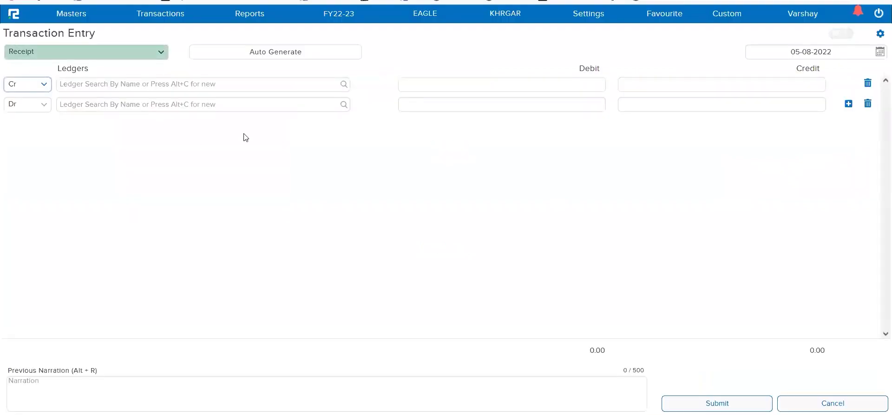
left_click(210, 84)
type("Utkarsh Private Limited")
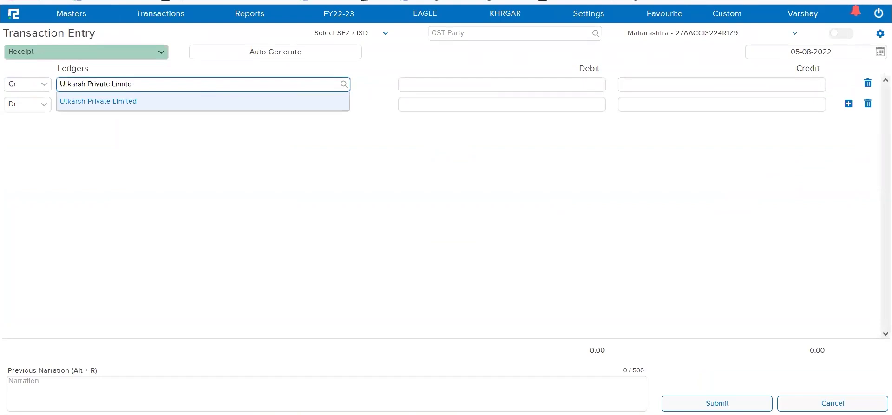
left_click(213, 103)
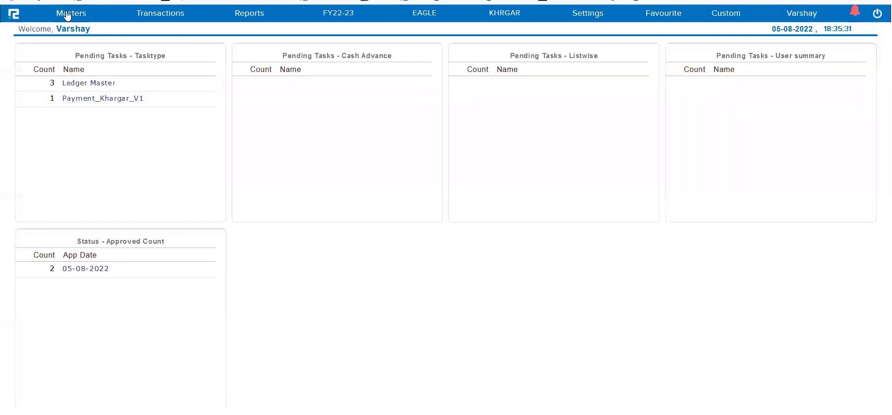
Open the list of existing approval workflows for editing.
mouse_move(68, 16)
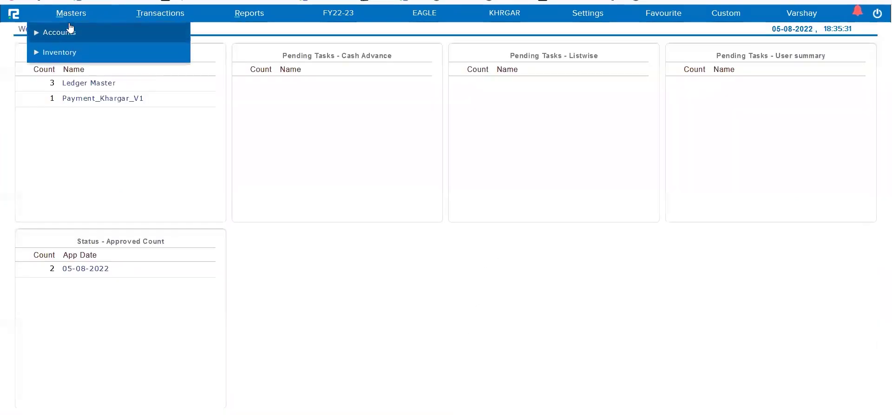
left_click(69, 28)
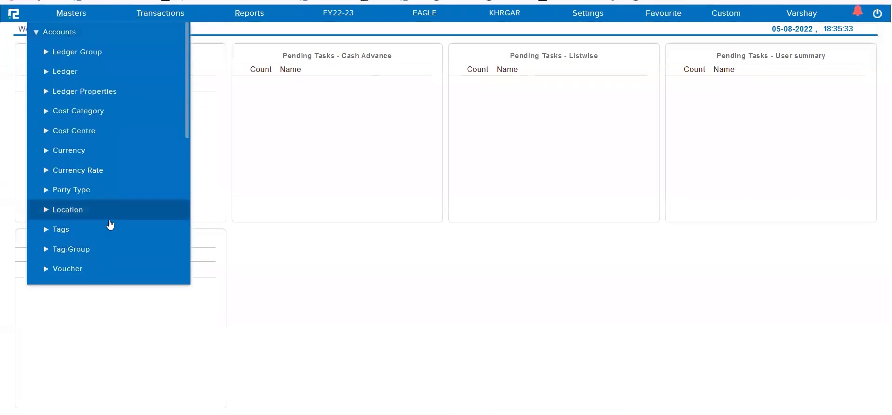
scroll(110, 225, "down", 3)
scroll(105, 239, "down", 2)
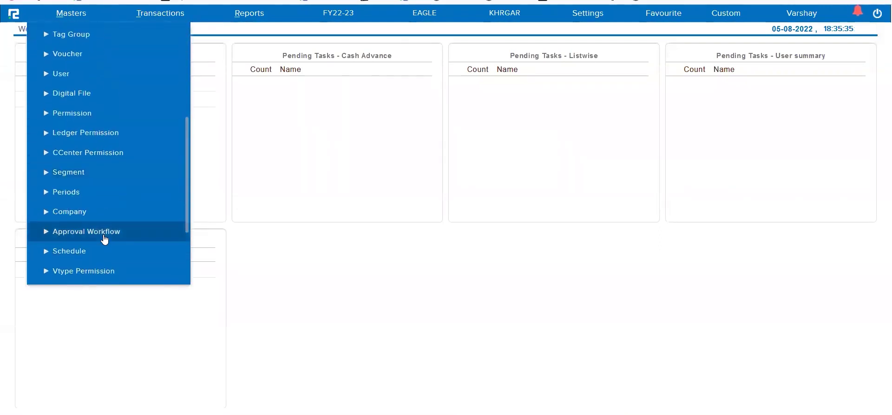
scroll(93, 239, "down", 2)
left_click(63, 201)
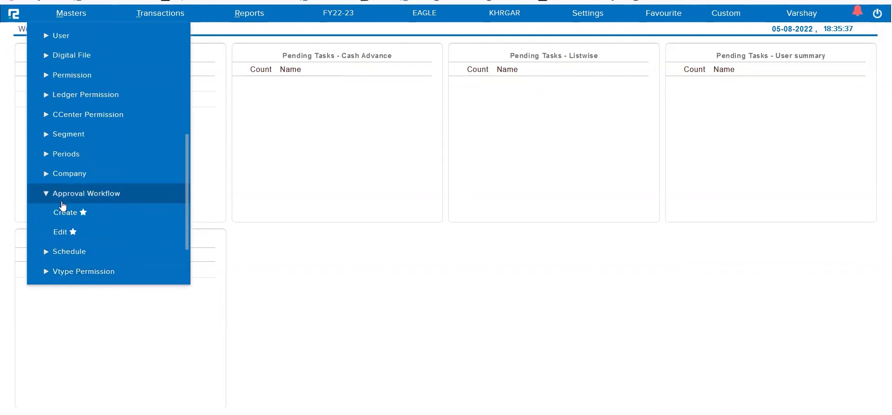
left_click(60, 234)
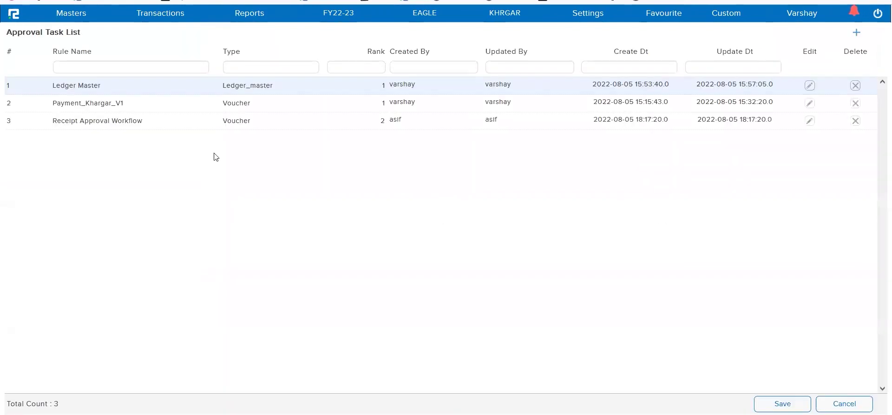
Examine the branch, user, voucher type, amount and approver rules of the Payment_Khargar_V1 workflow and close it without changes.
left_click(327, 106)
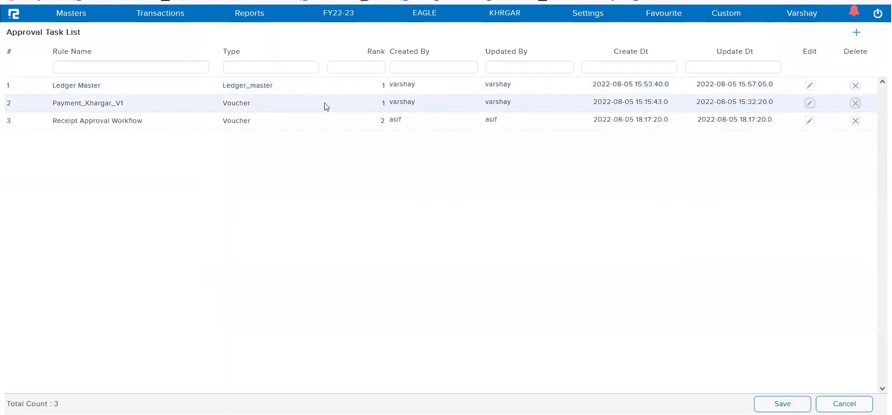
double_click(327, 106)
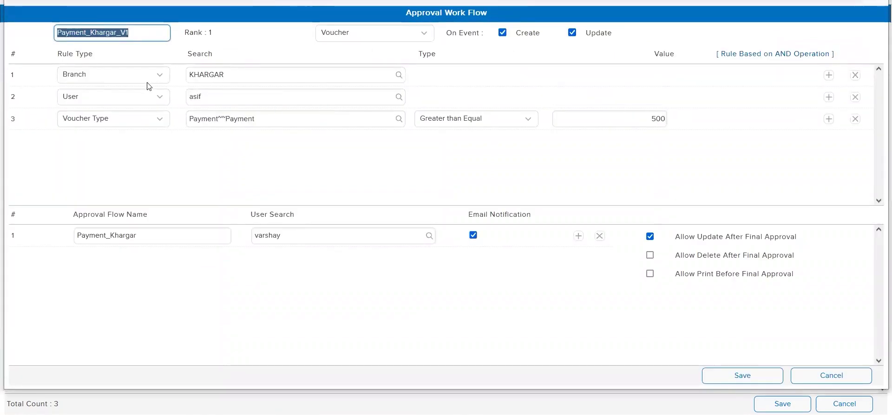
double_click(231, 75)
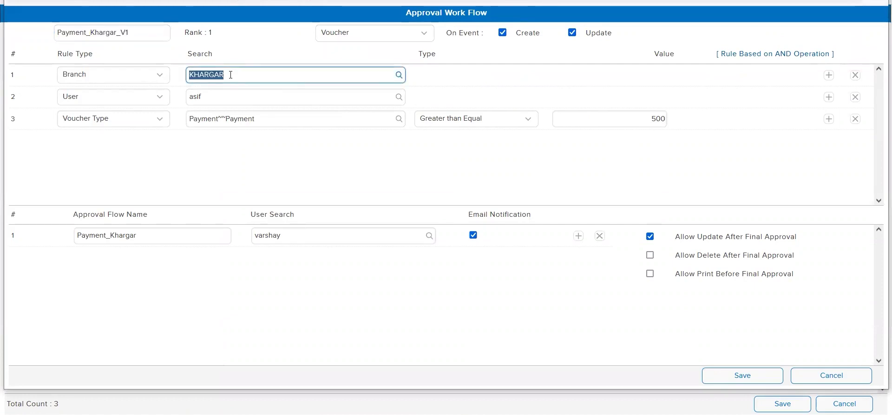
double_click(223, 100)
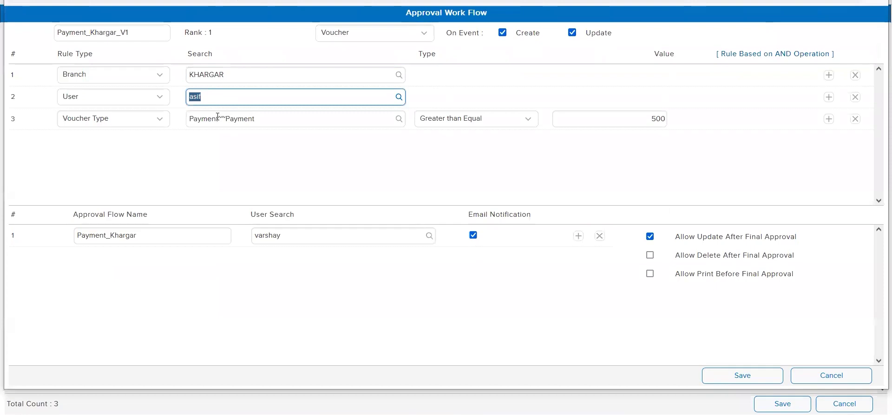
double_click(218, 118)
left_click(405, 157)
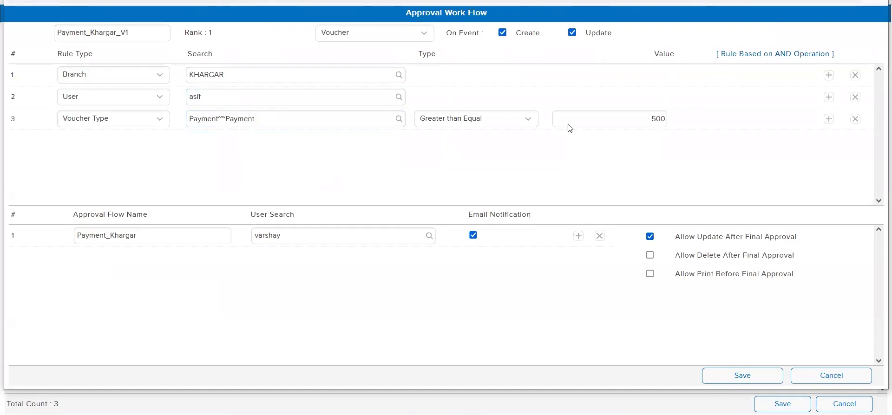
double_click(642, 119)
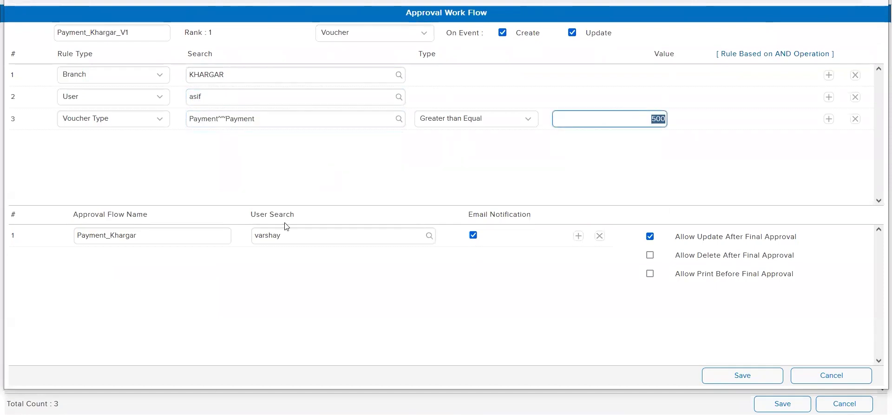
left_click(149, 239)
double_click(295, 237)
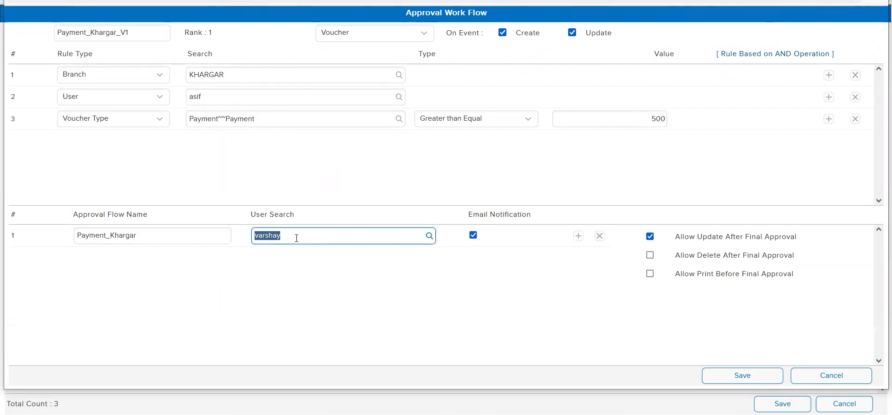
key("Escape")
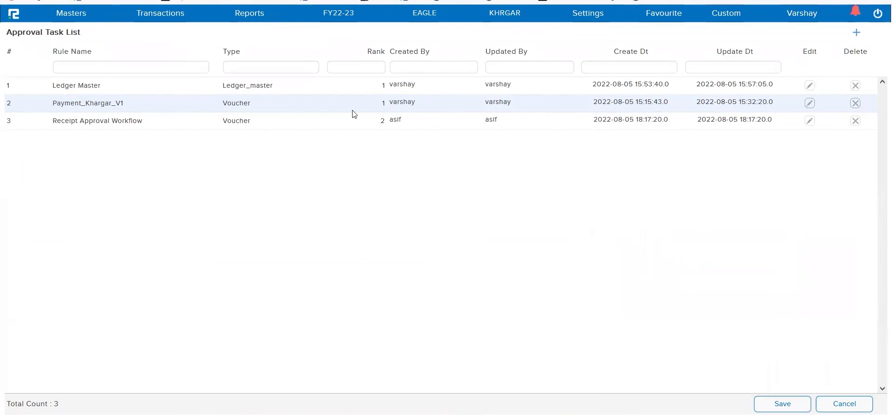
double_click(171, 113)
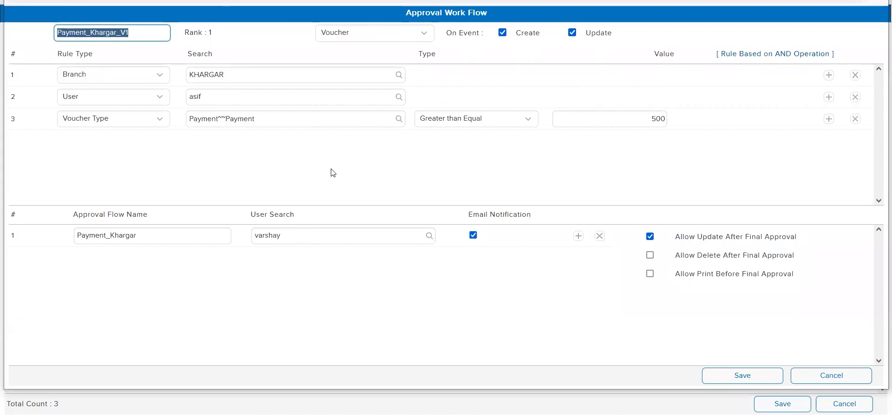
key("Escape")
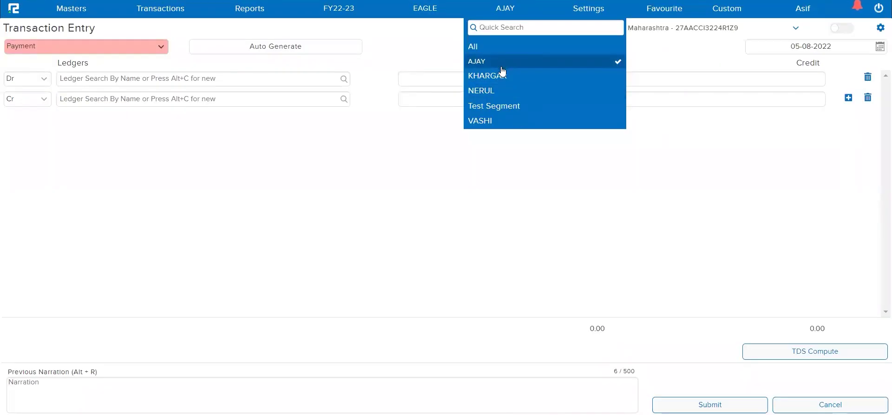
In the voucher creator's session, set the segment to KHARGAR and the voucher type to Payment.
left_click(502, 77)
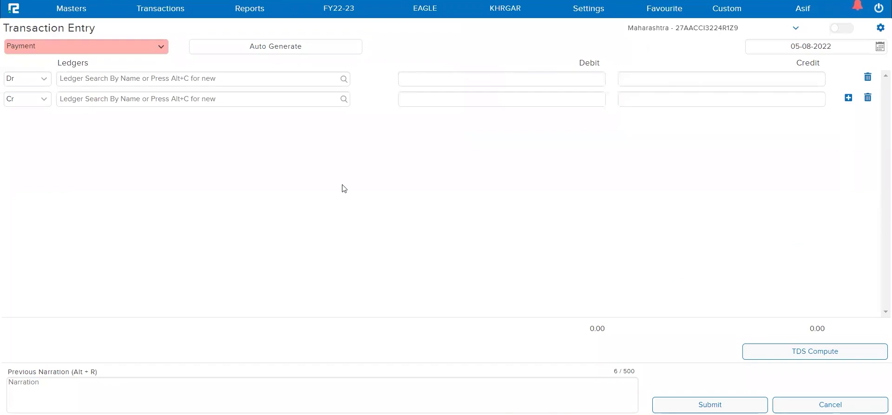
left_click(91, 48)
left_click(77, 69)
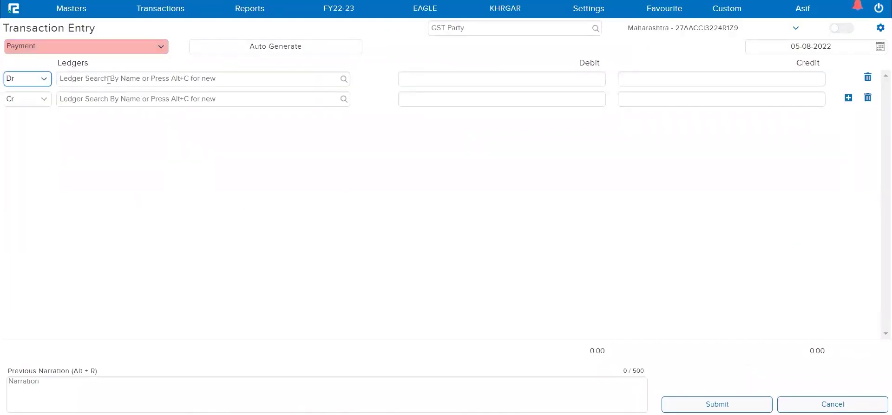
Debit 7900 to the Ahujja Private Limited ledger on the payment voucher.
left_click(109, 80)
type("ahu")
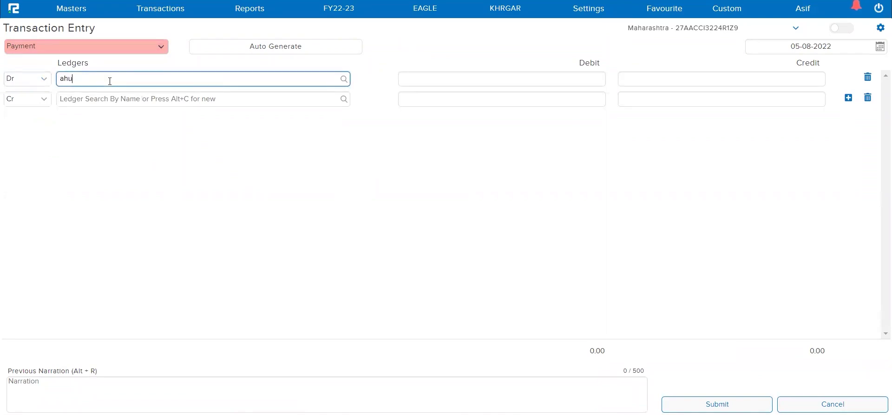
type("jja")
left_click(131, 97)
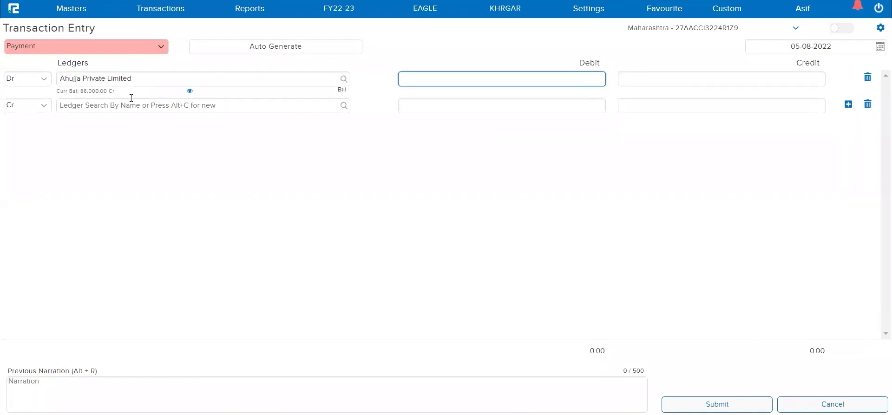
type("7900")
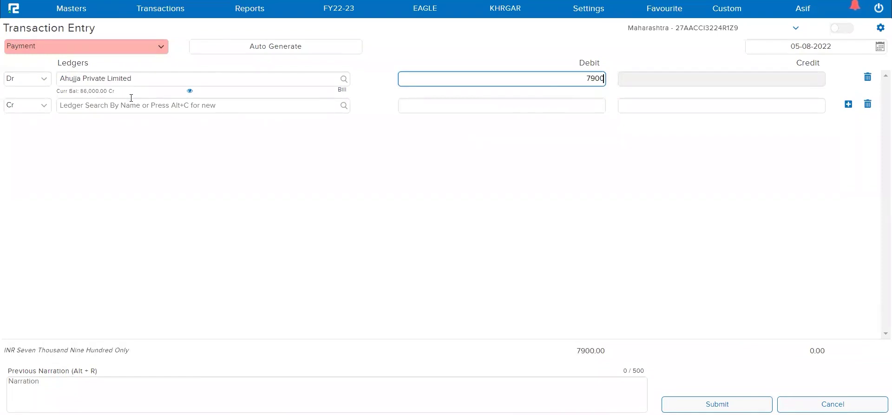
key("Tab")
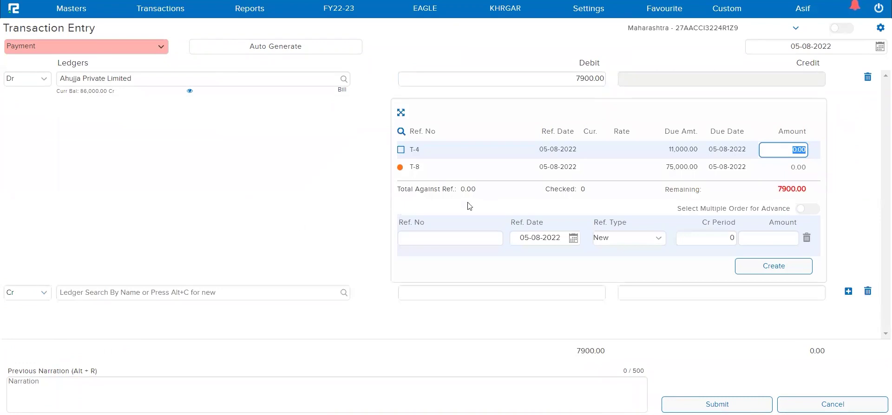
Split the debit into two new bill references, T-870 for 900 and T-871 for 7000, and create them.
left_click(454, 238)
type("T-870")
key("Tab")
key("Tab")
key("Tab")
key("Tab")
type("900")
key("Tab")
type("T-871")
key("Tab")
key("Tab")
key("Tab")
key("Tab")
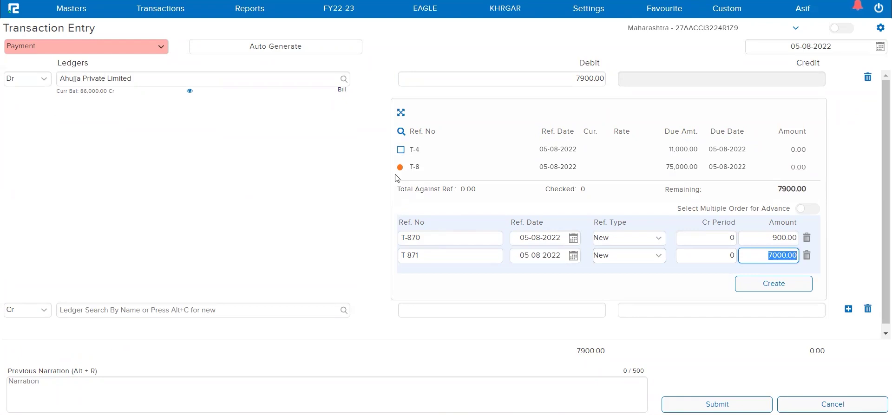
mouse_move(408, 176)
left_click(758, 291)
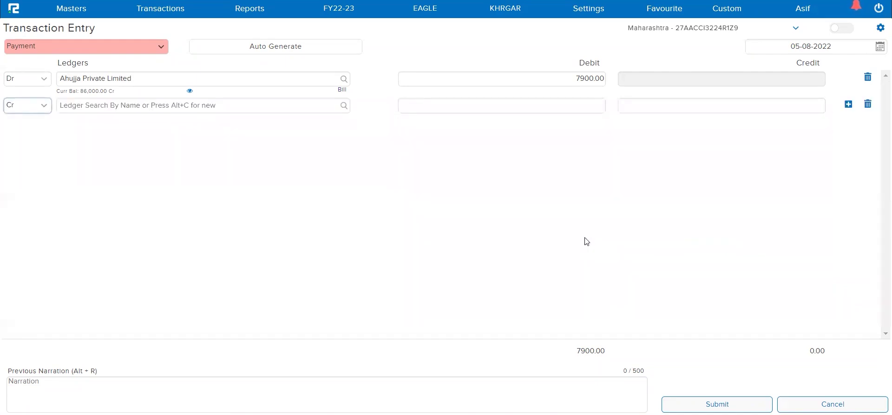
Credit the Cash ledger with 7900 on the second line of the payment voucher.
left_click(240, 111)
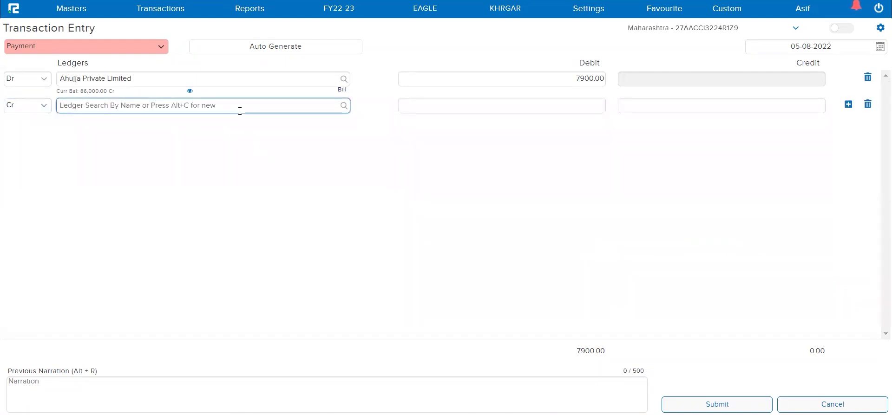
type("Cashg")
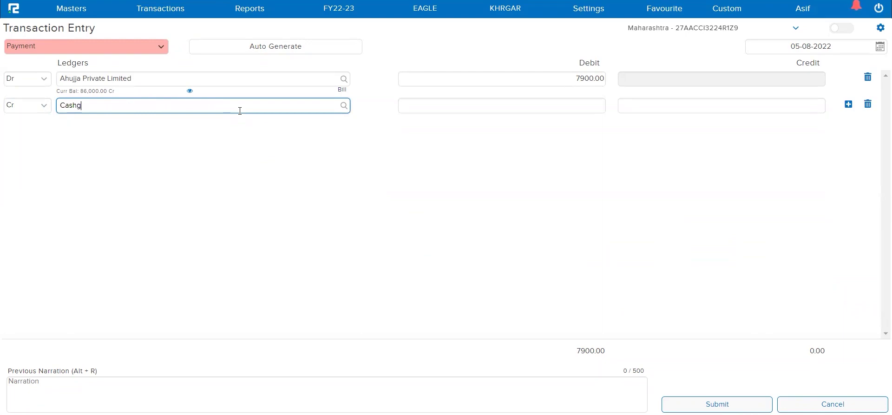
key("BackSpace")
key("Return")
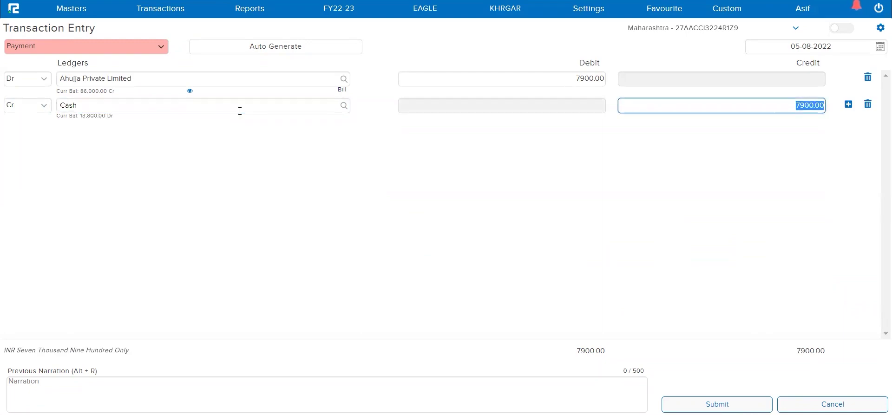
Enter the narration Test and submit the payment voucher.
left_click(225, 390)
type("Test")
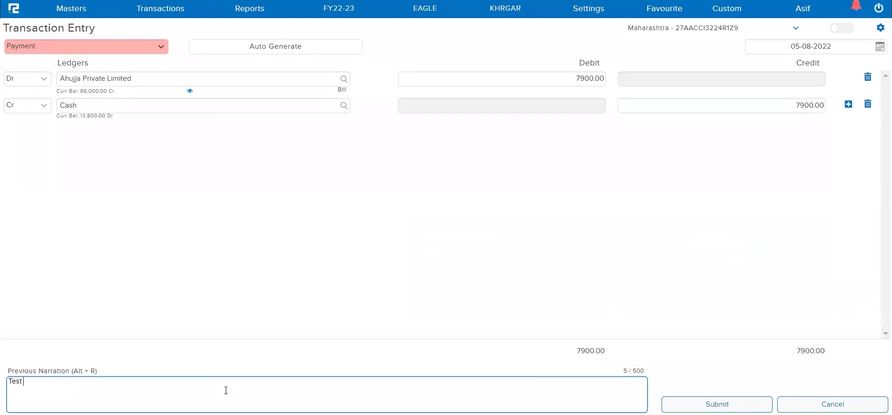
key("Tab")
key("Return")
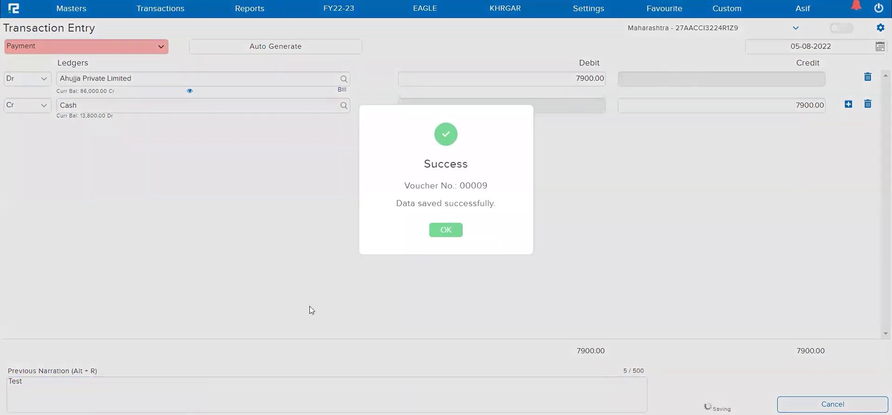
left_click(445, 232)
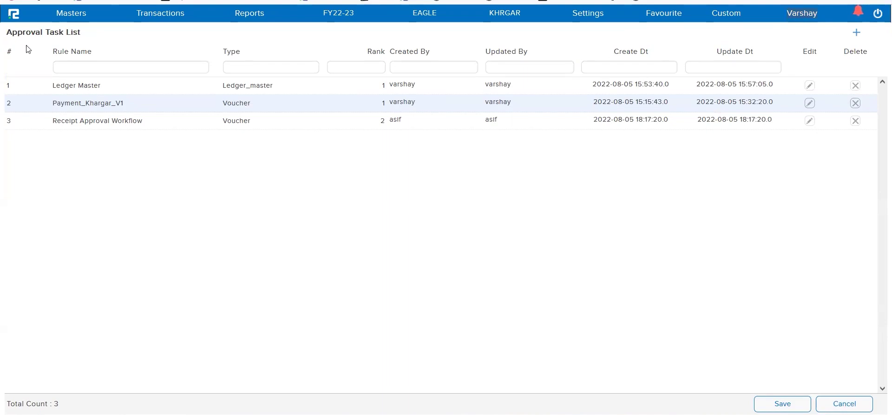
Switch to the approver's session, refresh the dashboard and open the pending Payment_Khargar_V1 tasks.
left_click(12, 18)
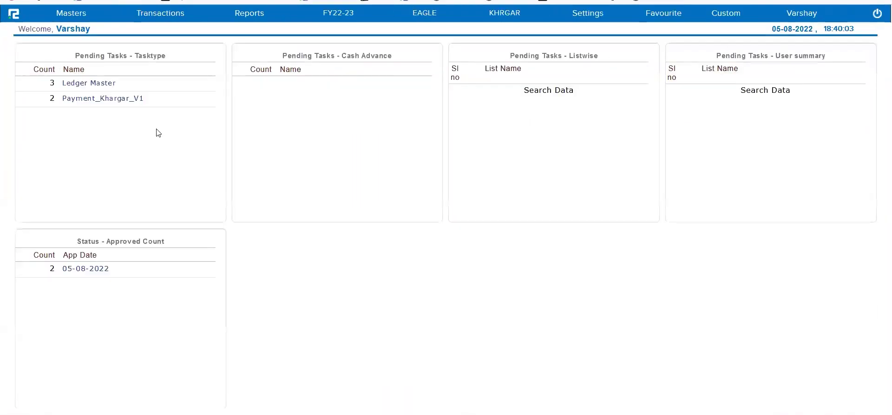
left_click(115, 103)
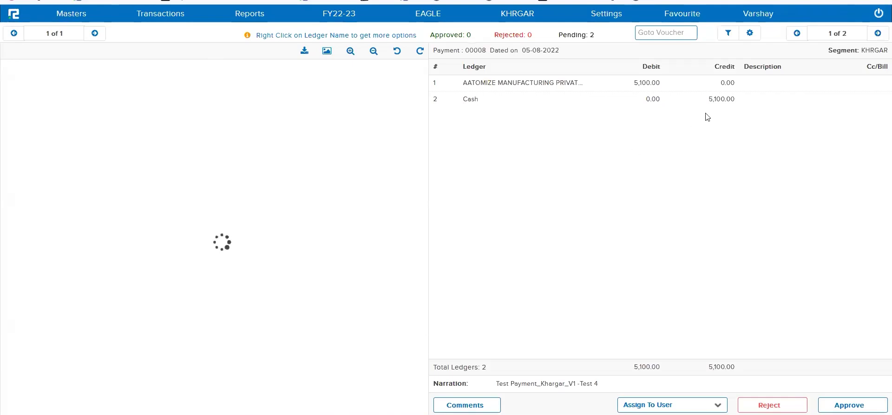
Approve pending payment vouchers 00008 and 00009, expanding the second one's bill references before its approval, and return to the dashboard.
double_click(654, 85)
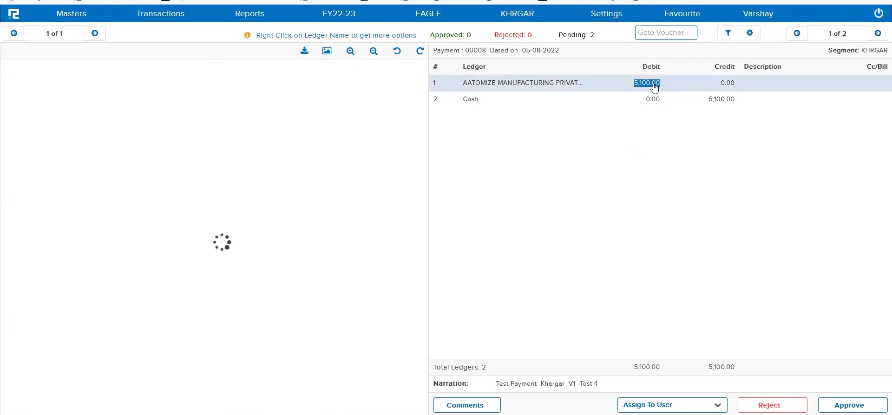
left_click(859, 407)
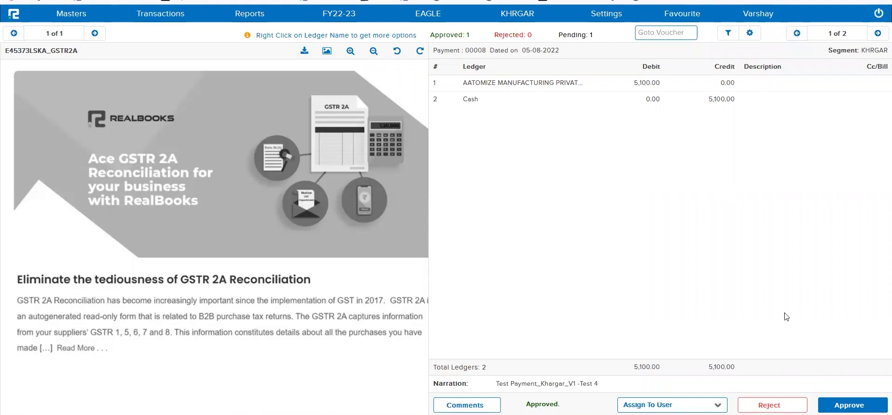
left_click(878, 33)
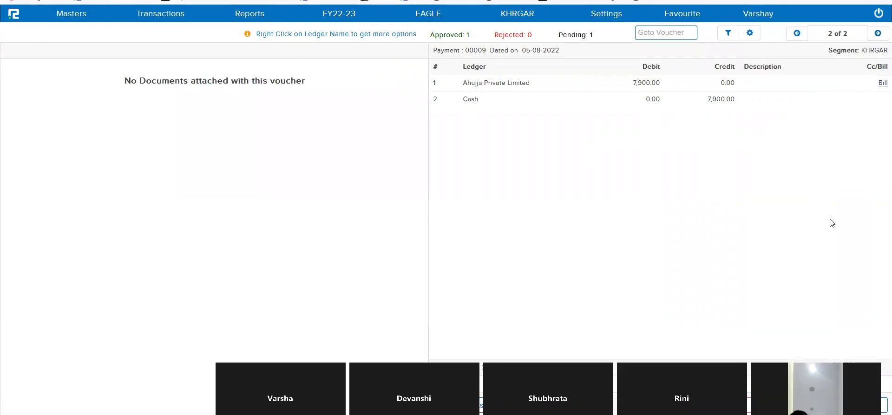
left_click(881, 83)
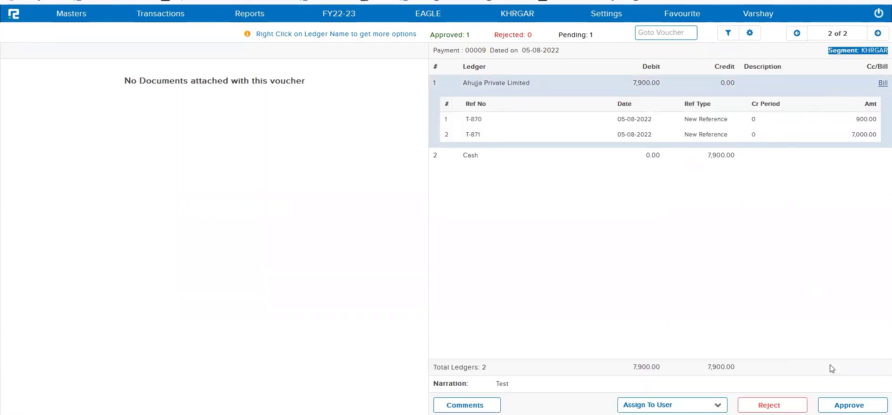
left_click(863, 407)
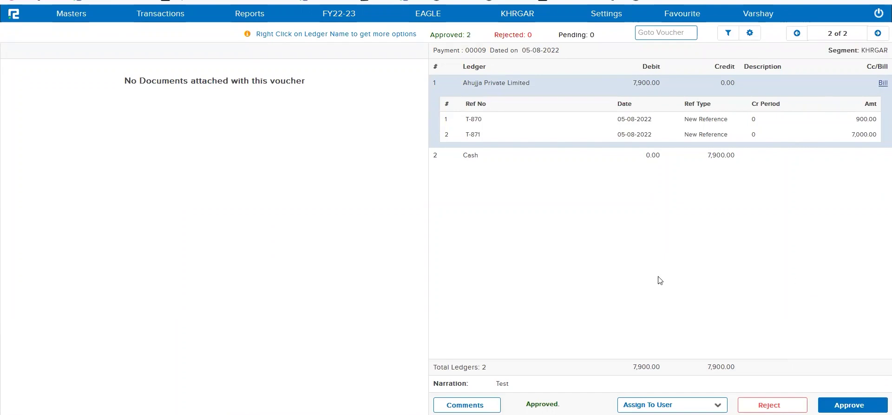
key("Escape")
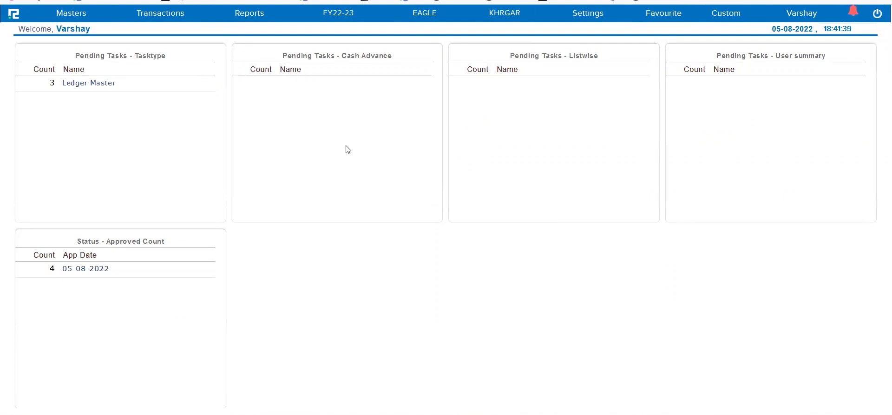
Review the list of vouchers approved on 05-08-2022 from the Status - Approved Count summary.
triple_click(129, 242)
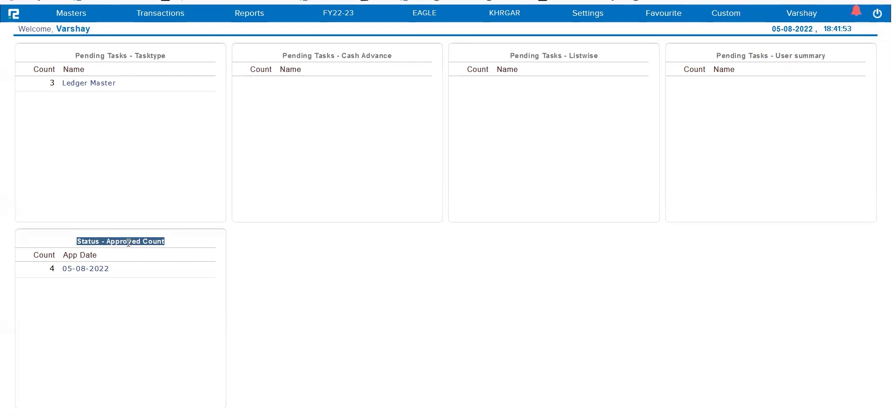
left_click(104, 269)
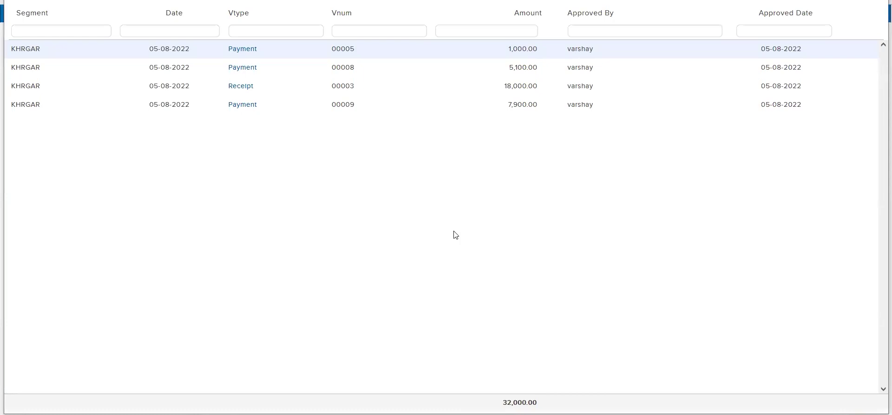
key("Escape")
Open the form for creating an approval workflow and examine the available rule types.
left_click(80, 17)
left_click(81, 30)
scroll(89, 207, "down", 2)
scroll(89, 207, "down", 2)
scroll(115, 235, "down", 2)
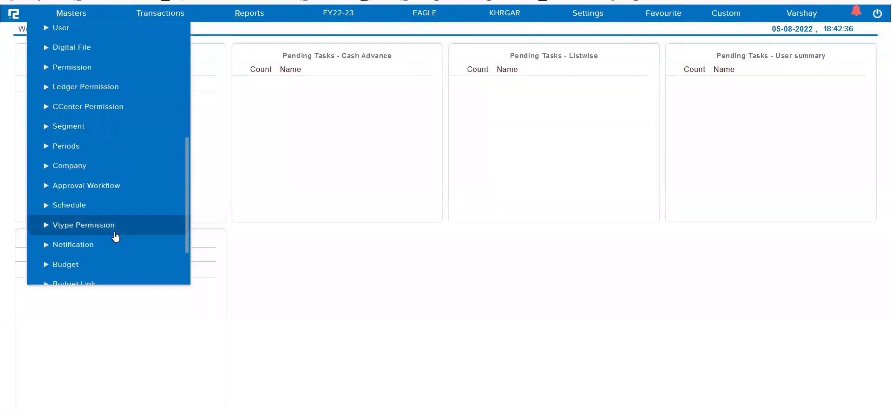
left_click(92, 188)
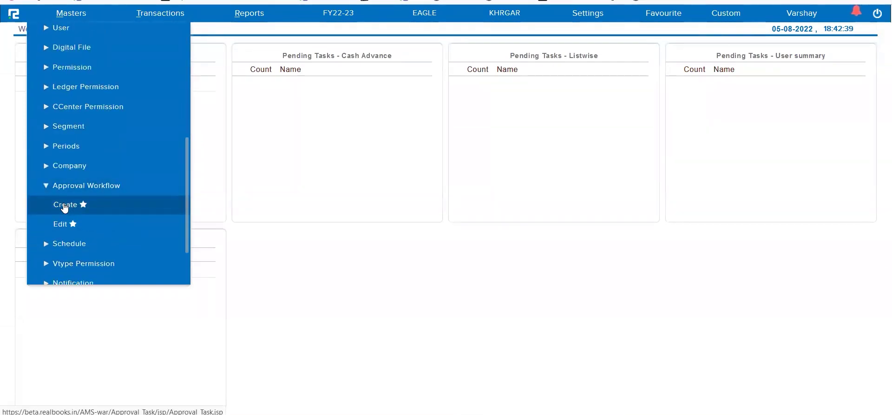
left_click(65, 205)
left_click(143, 99)
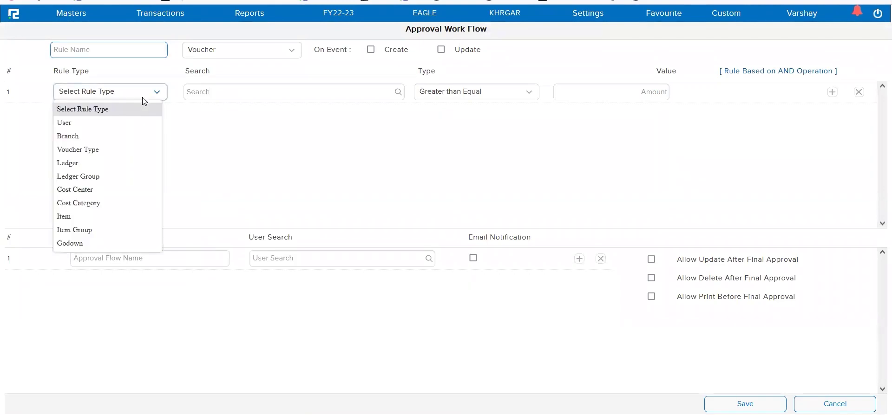
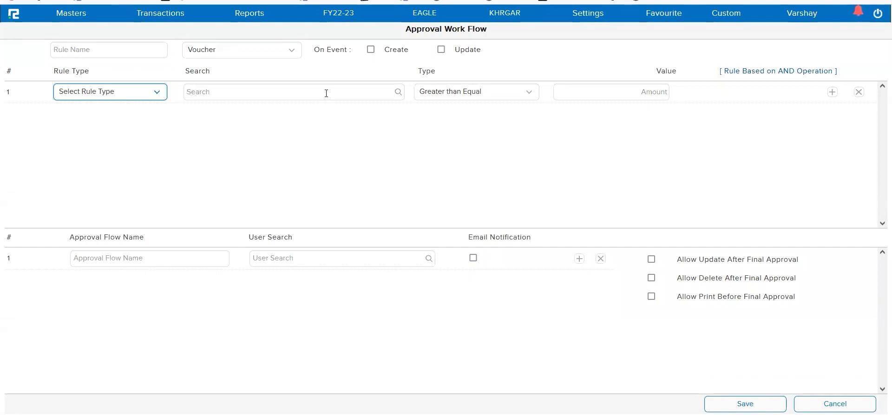
Set the blank rule's comparison type to Less than Equal and return to the dashboard without saving.
left_click(501, 92)
left_click(499, 122)
left_click(144, 89)
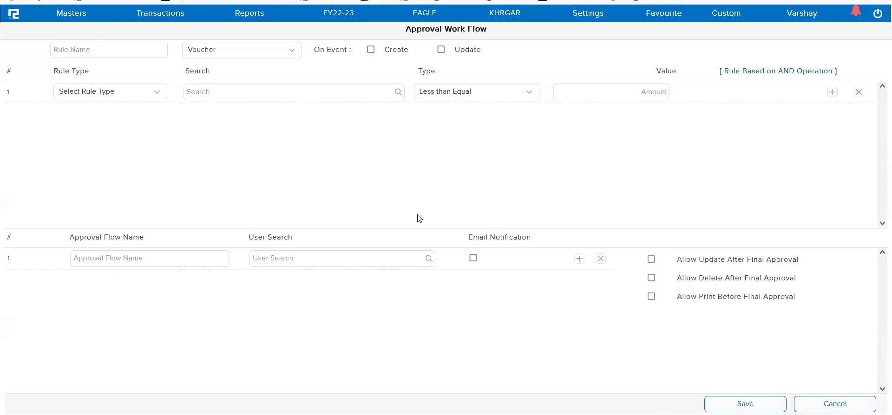
left_click(15, 19)
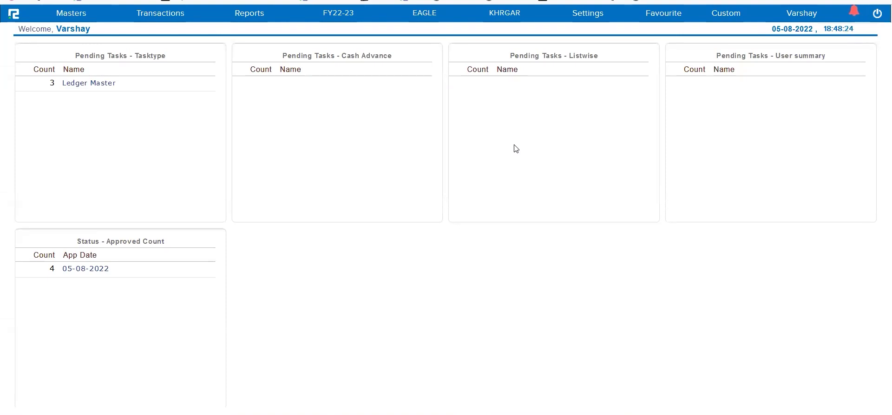
Open the Document settings in the configuration to review document creation and update options.
left_click(597, 19)
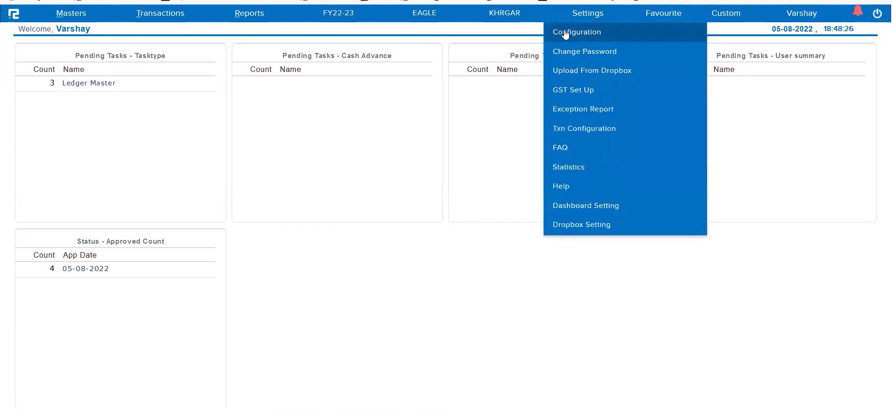
left_click(573, 33)
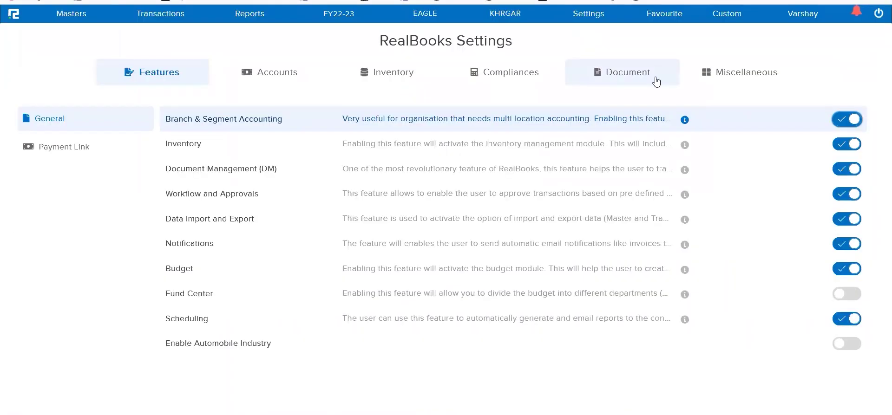
left_click(637, 78)
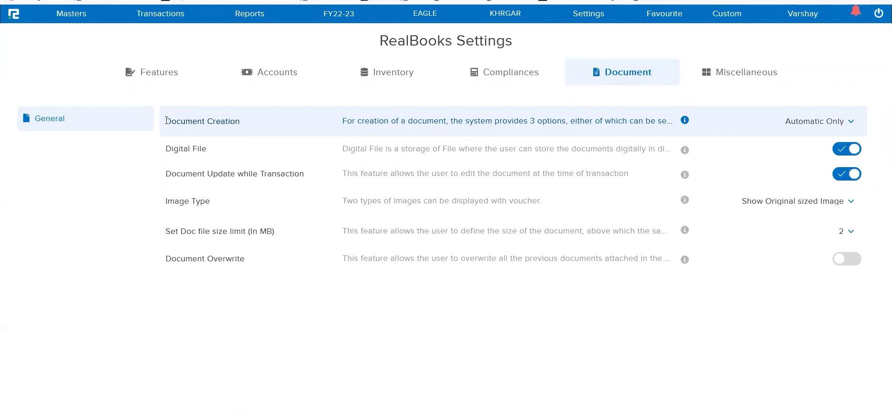
Run the Day Book report for Receipt vouchers dated 05-08-2022.
left_click(241, 20)
left_click(245, 33)
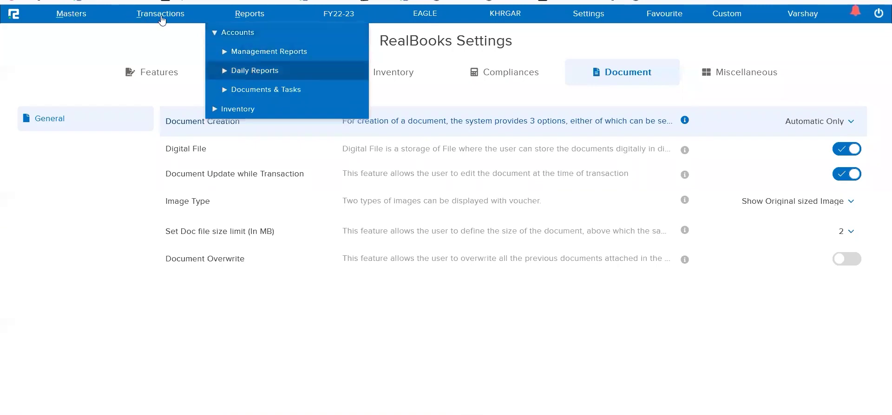
left_click(239, 70)
left_click(253, 110)
left_click(590, 52)
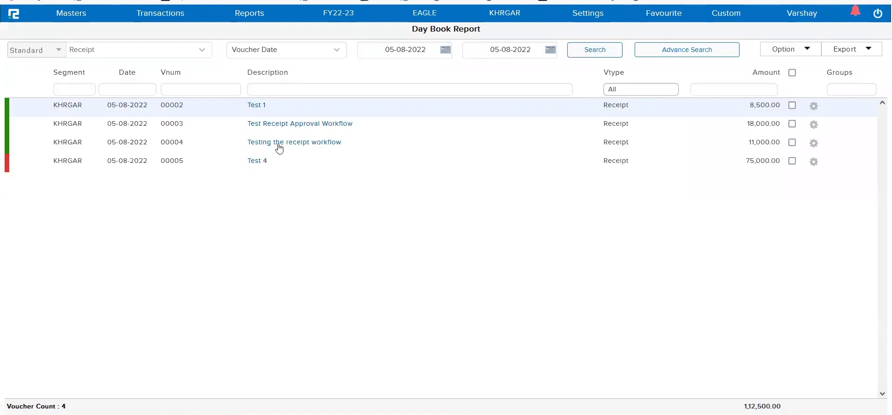
Open the receipt "Testing the receipt workflow" for editing and attach the Paperless image from the desktop's Attachments folder.
left_click(279, 146)
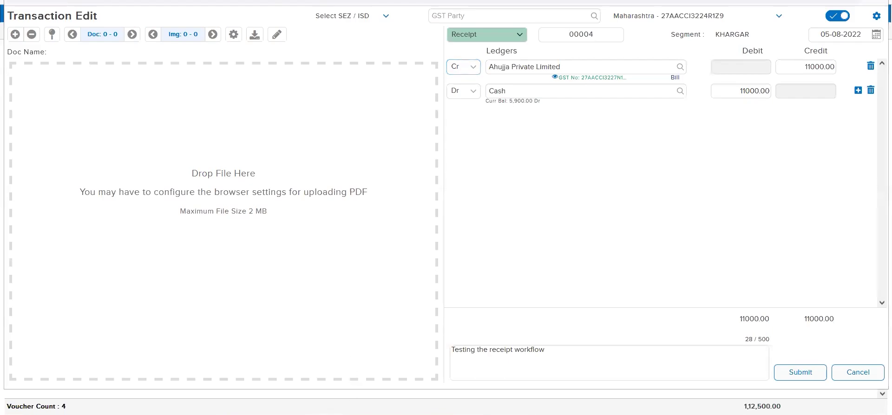
key("super+e")
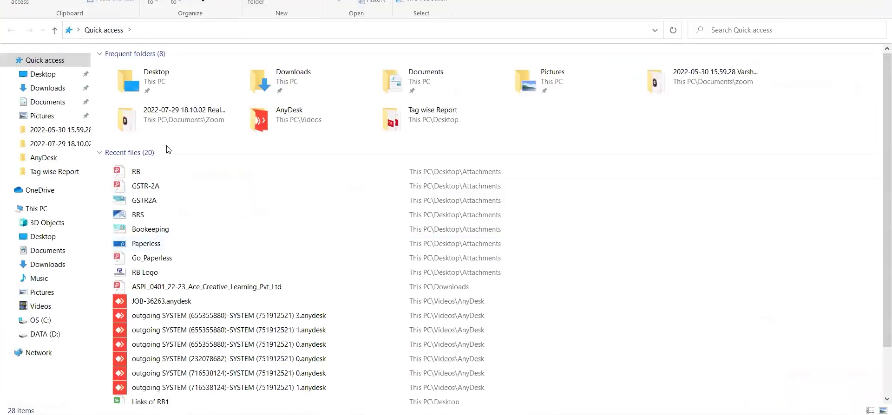
left_click(51, 78)
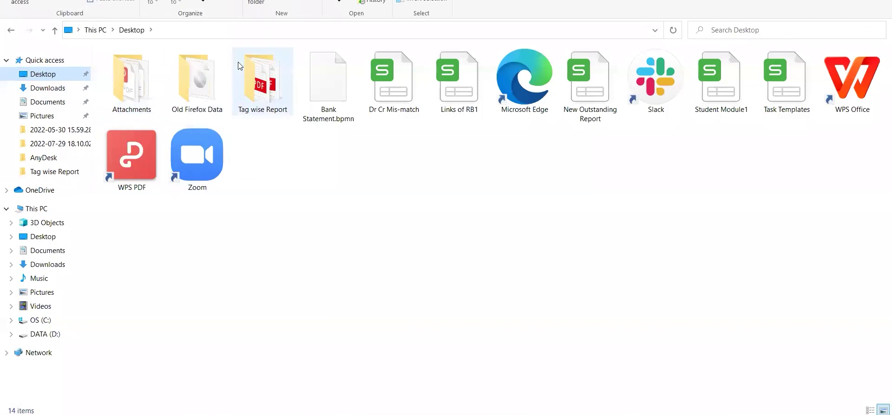
double_click(138, 93)
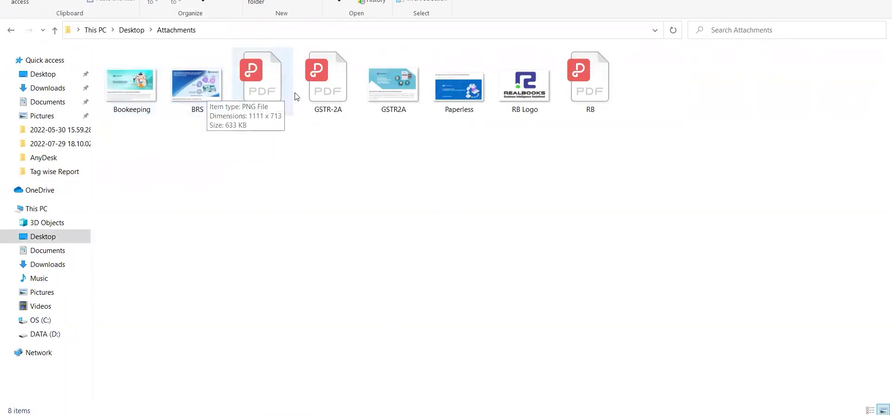
left_click_drag(460, 88, 347, 269)
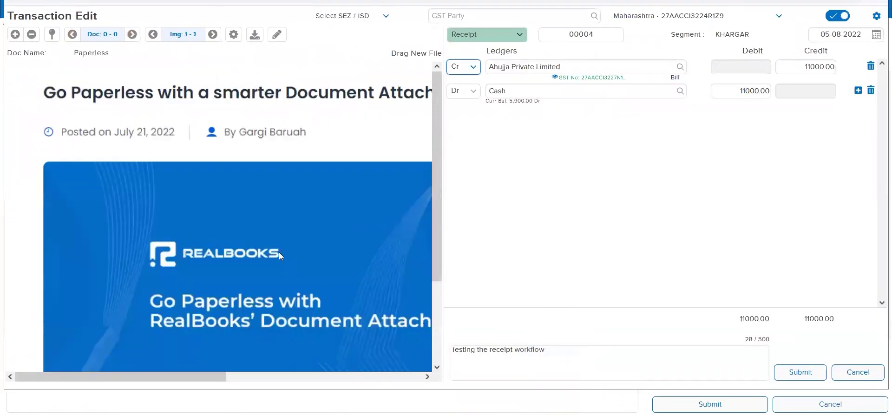
Inspect the attached Paperless image and submit the edited receipt 00004.
scroll(181, 268, "down", 3)
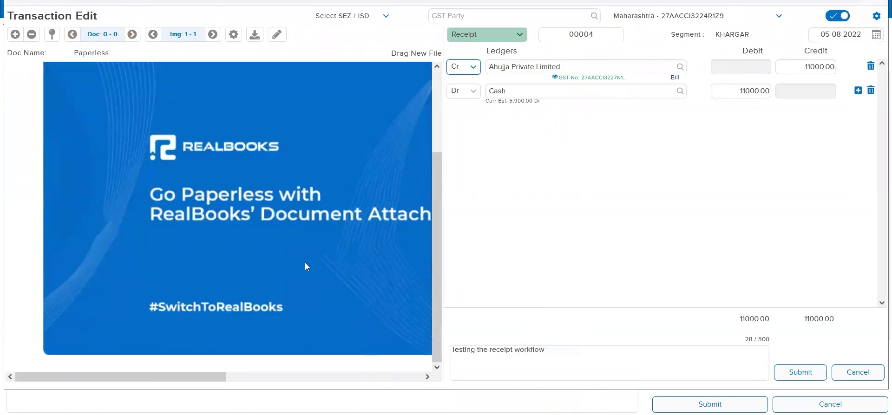
scroll(304, 263, "right", 3)
scroll(305, 263, "right", 4)
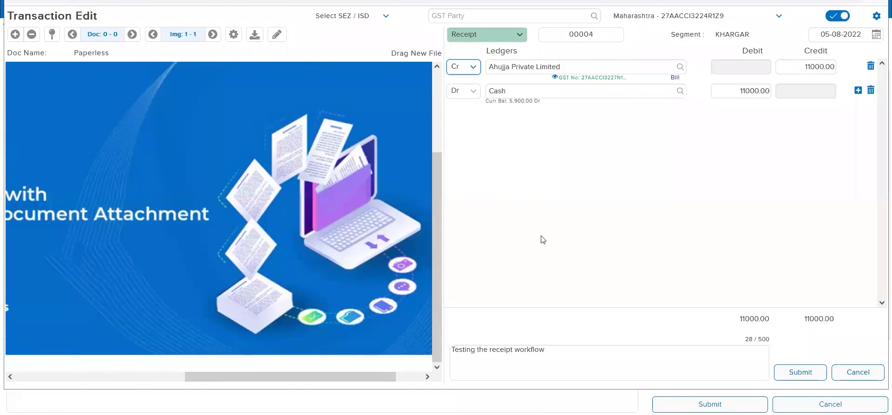
left_click(800, 374)
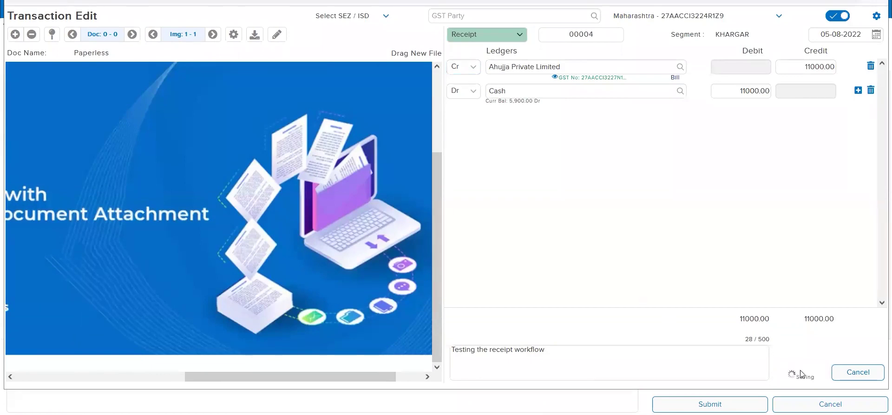
left_click(434, 222)
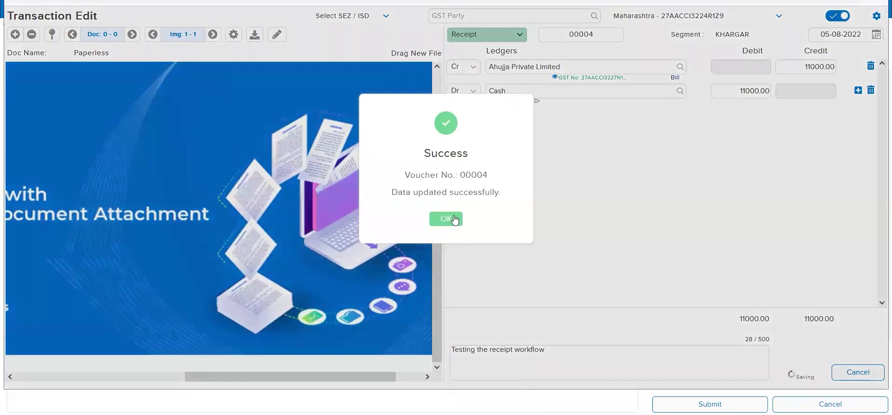
Refresh the Day Book report and preview the document attached to receipt 00004.
key("alt+Tab")
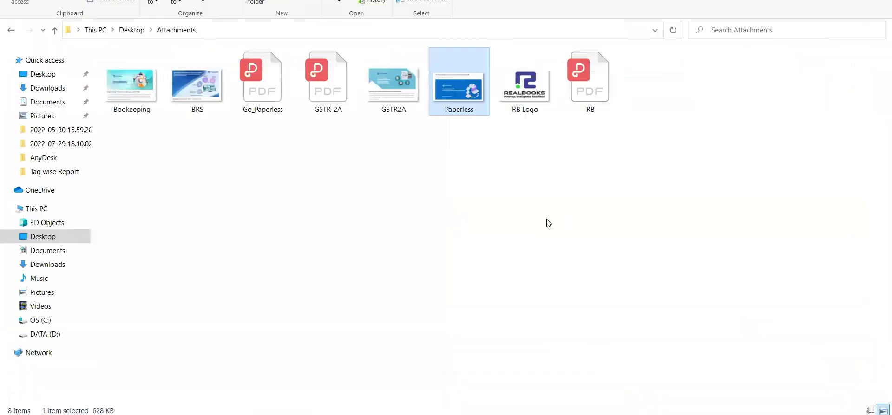
key("alt+Tab")
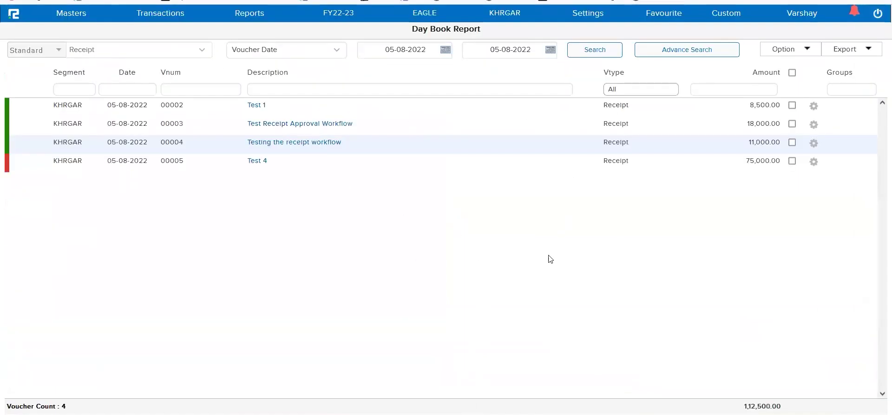
left_click(599, 52)
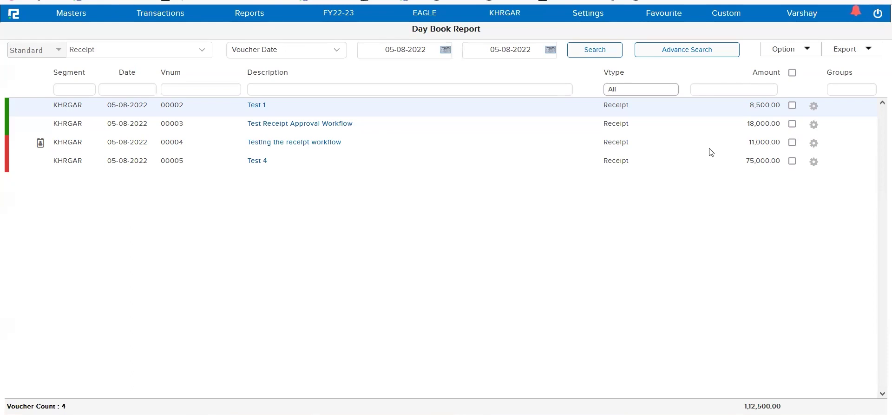
left_click(602, 52)
left_click(20, 143)
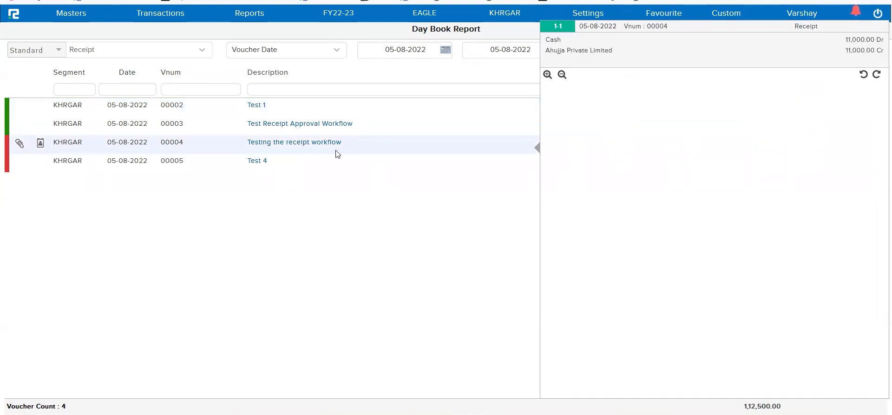
Open receipt 00004 from the report to examine its attachment alongside the voucher entries.
left_click(317, 142)
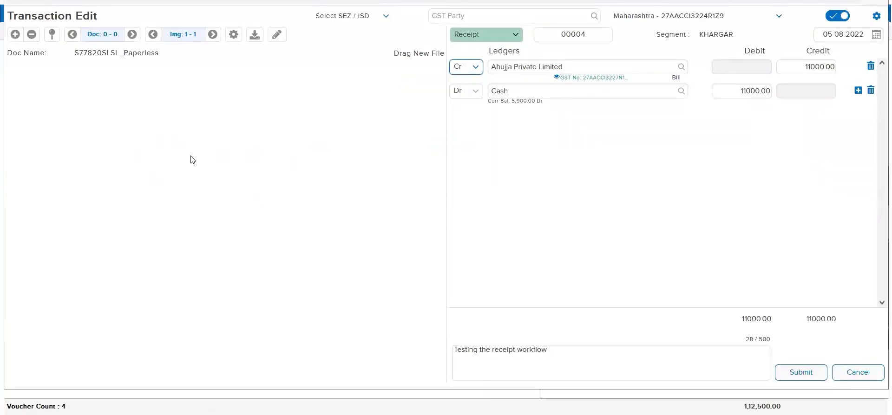
key("Escape")
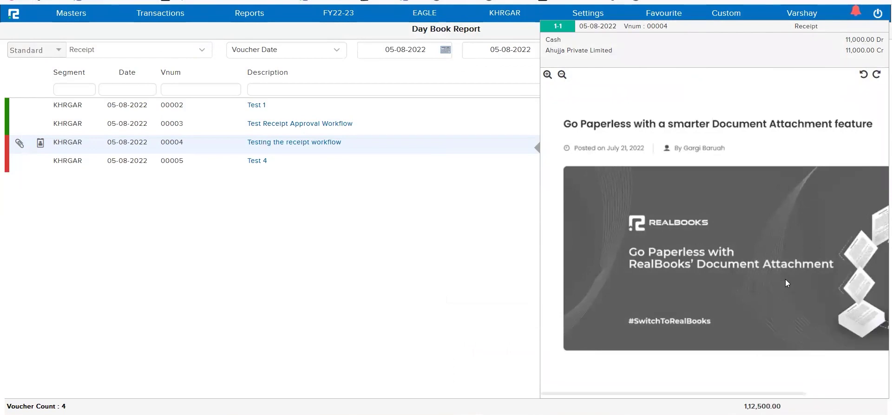
left_click(265, 144)
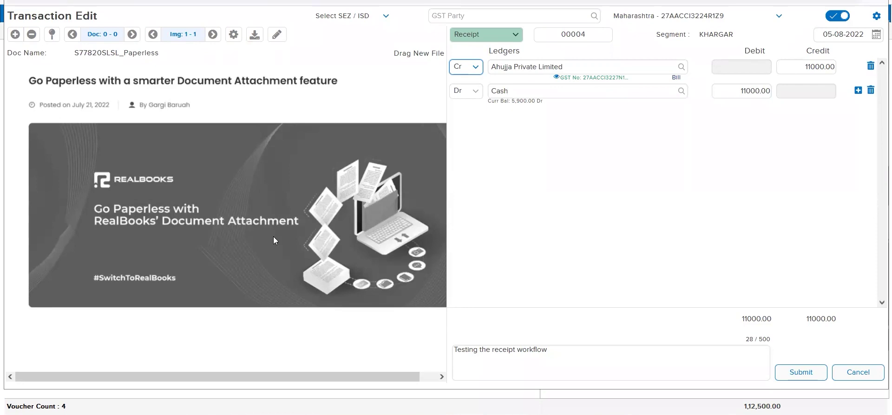
Close the voucher and its attachment preview, and set Document Creation to Manual in the document settings.
key("Escape")
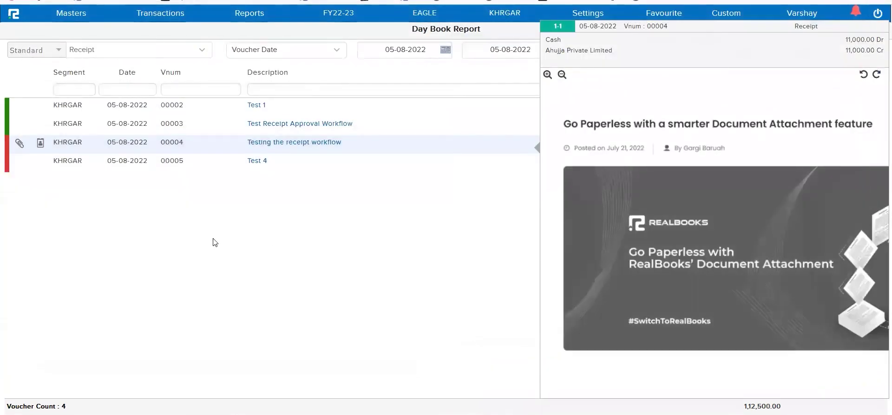
key("Escape")
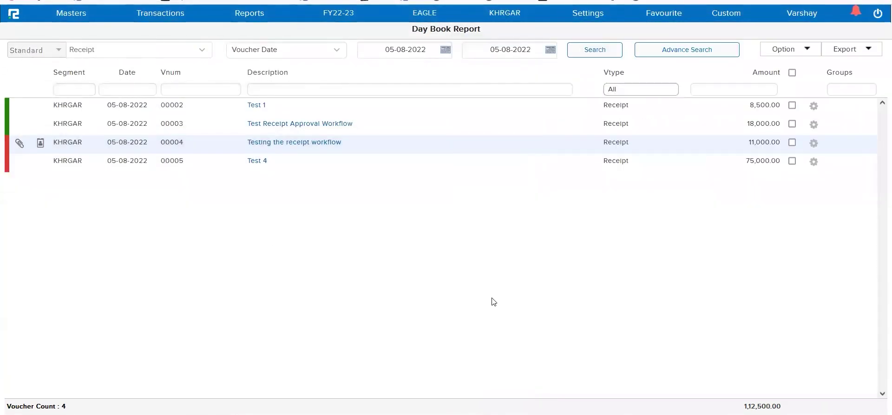
left_click(597, 18)
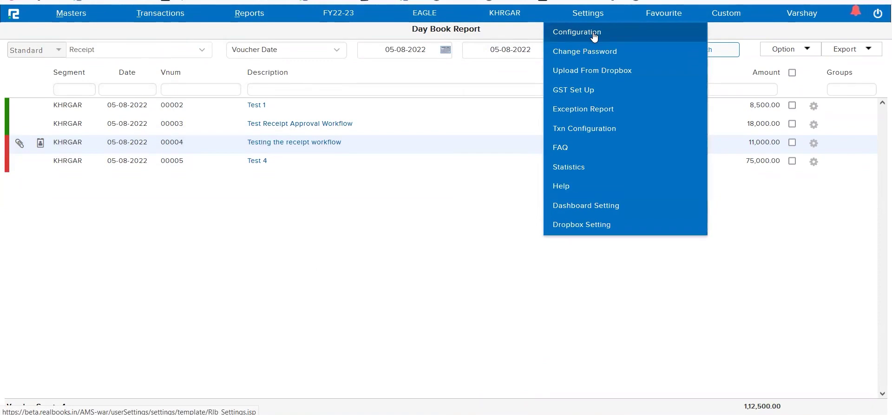
left_click(595, 38)
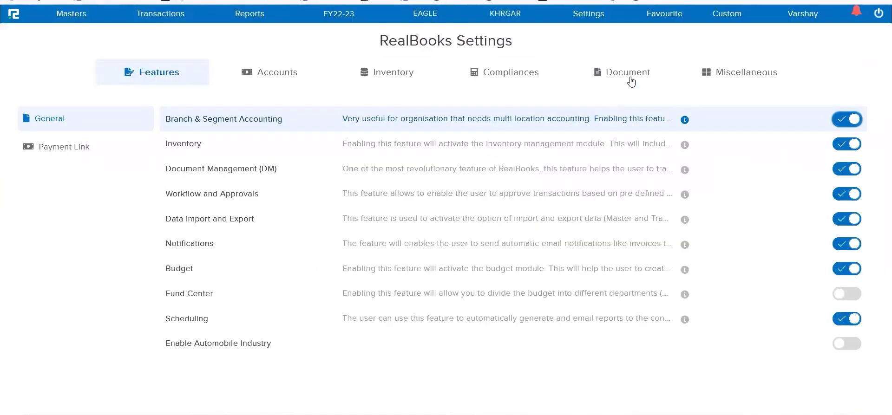
left_click(627, 77)
triple_click(210, 123)
left_click(802, 125)
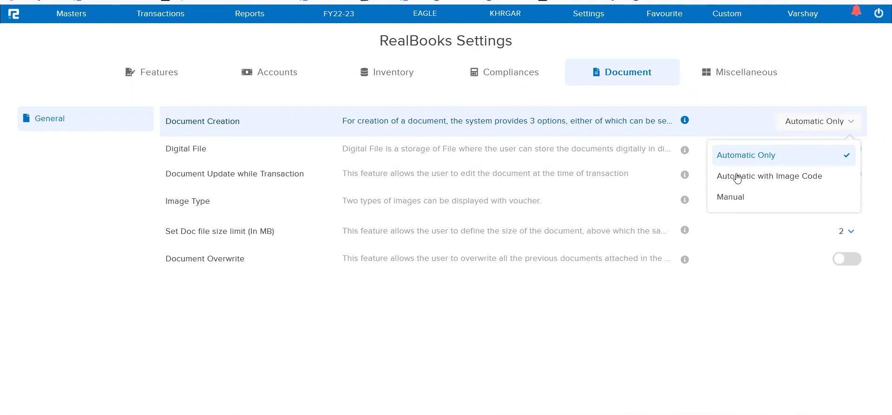
left_click(742, 198)
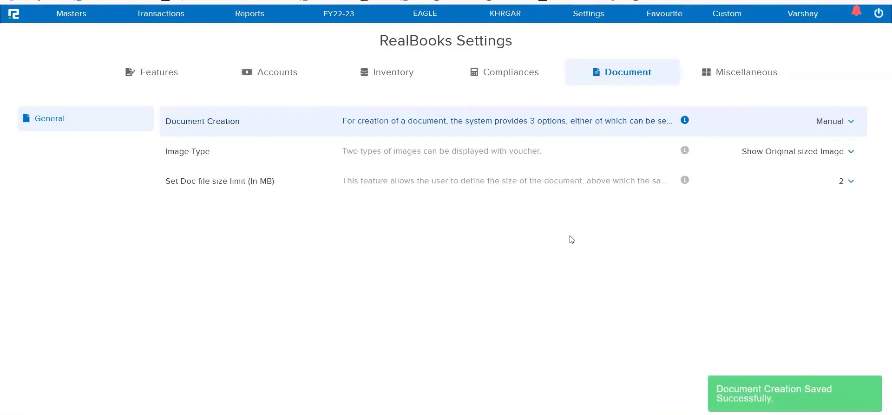
Open the Document Creation page for accounts transactions and view the selection window for undocumented images.
left_click(169, 18)
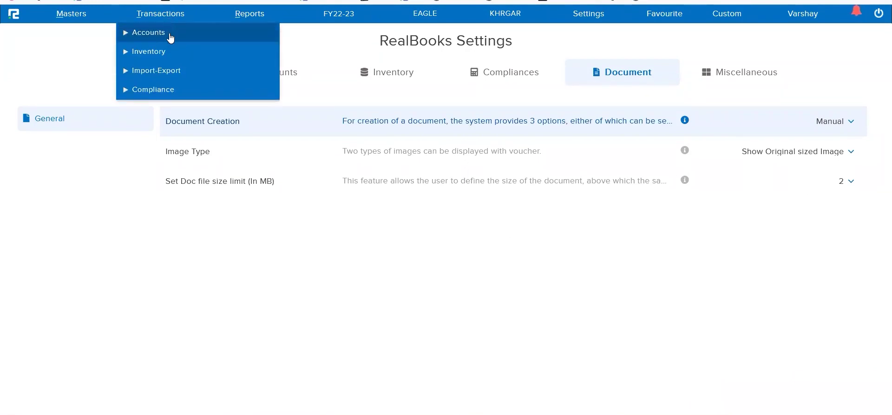
left_click(169, 34)
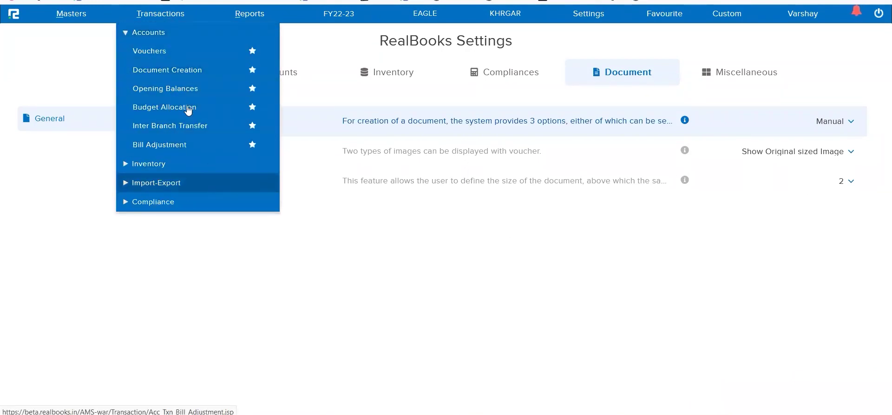
left_click(173, 75)
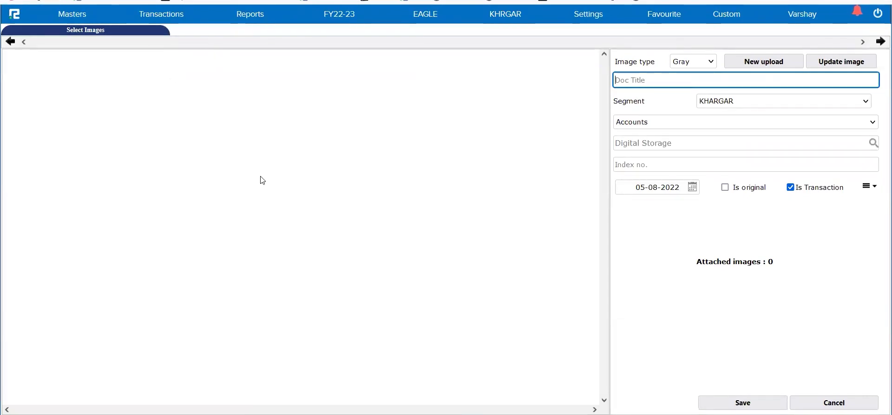
left_click(150, 28)
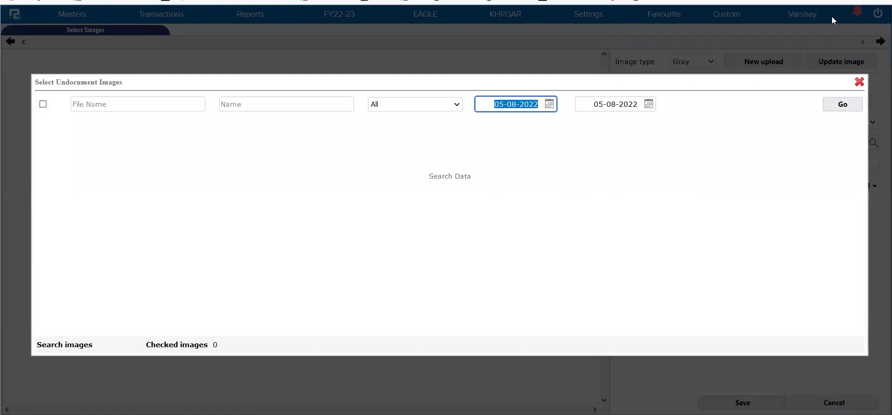
left_click(859, 82)
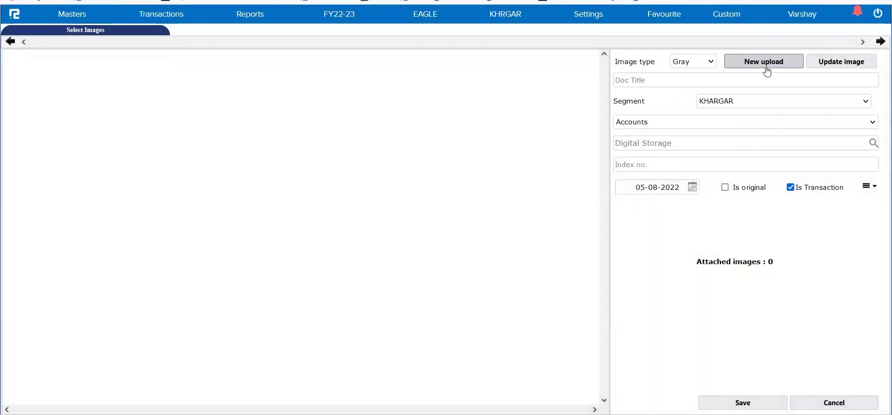
Upload the Bookeeping, BRS, Paperless and RB Logo images from the desktop's Attachments folder.
left_click(769, 68)
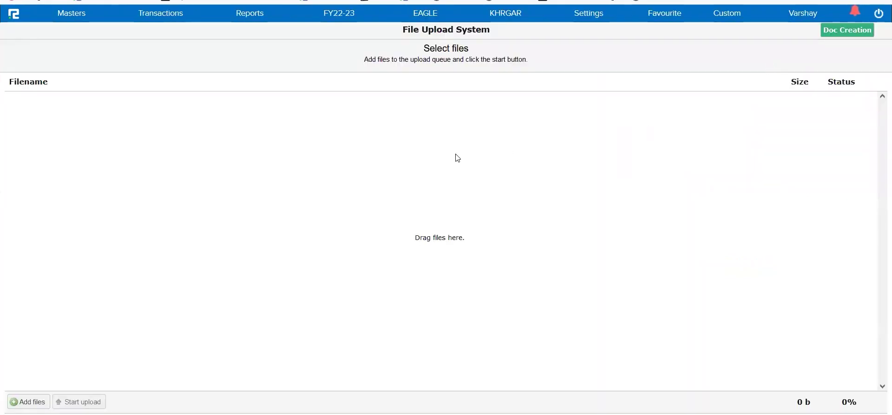
left_click(31, 405)
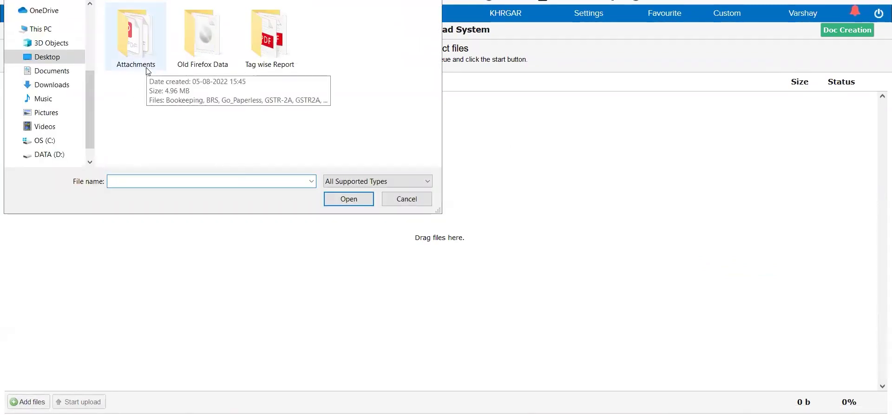
double_click(139, 32)
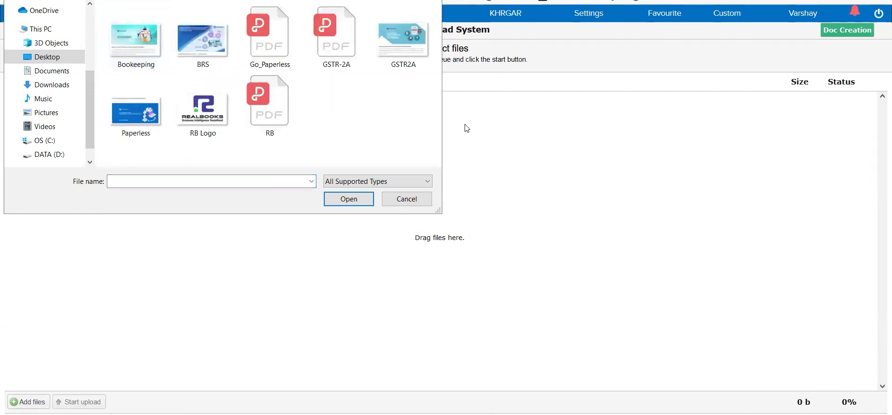
left_click(135, 41)
left_click(199, 47, "ctrl")
left_click(135, 116, "ctrl")
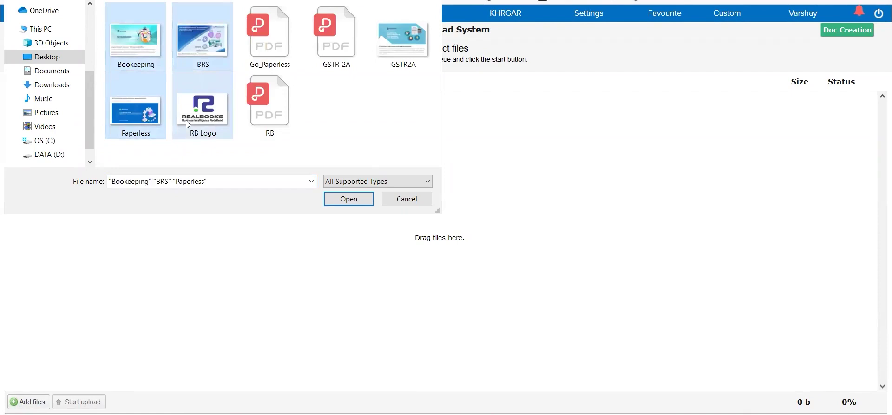
double_click(187, 122, "ctrl")
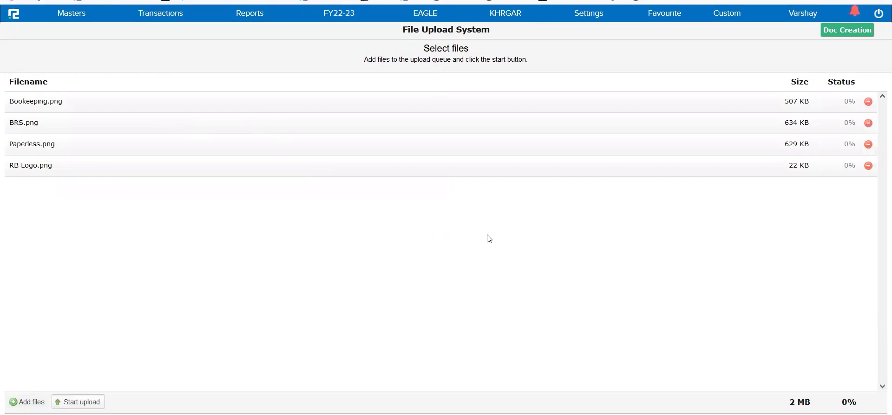
left_click(90, 406)
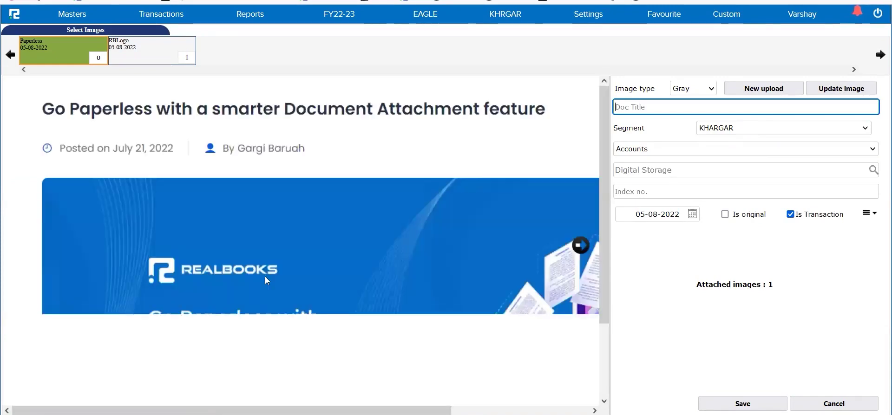
Open the Uploaded Files report in a new browser tab and list the files dated 05-08-2022.
left_click(251, 15)
left_click(257, 33)
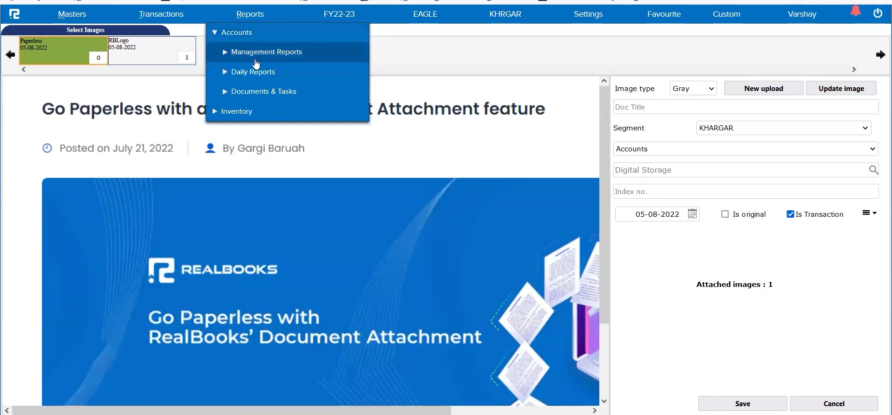
left_click(261, 92)
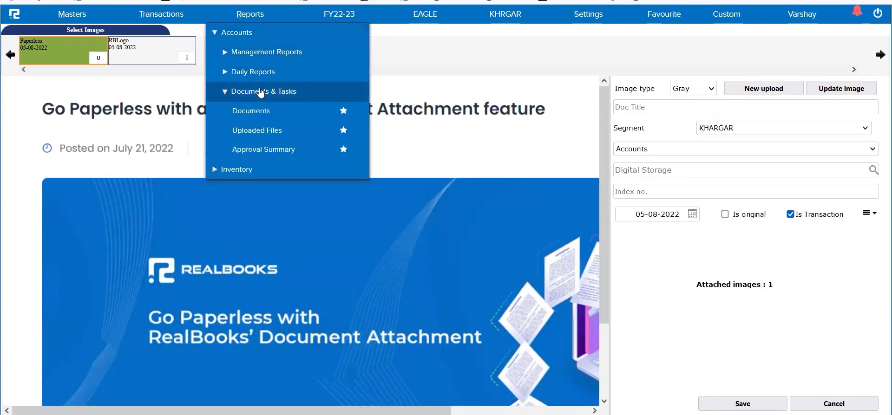
right_click(260, 115)
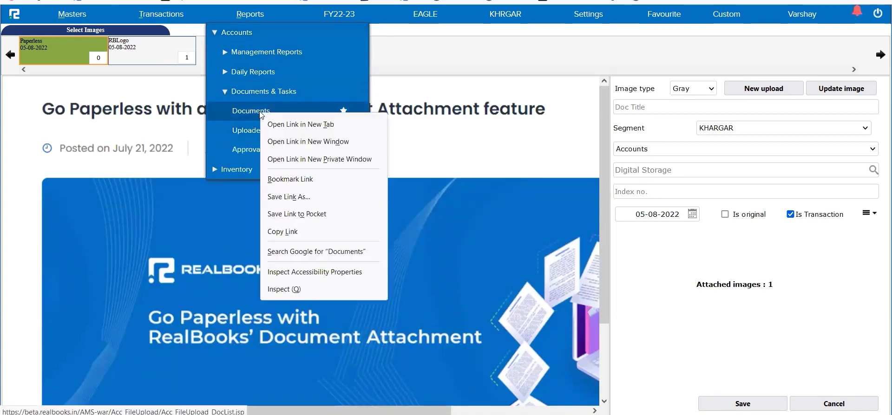
left_click(249, 134)
right_click(248, 135)
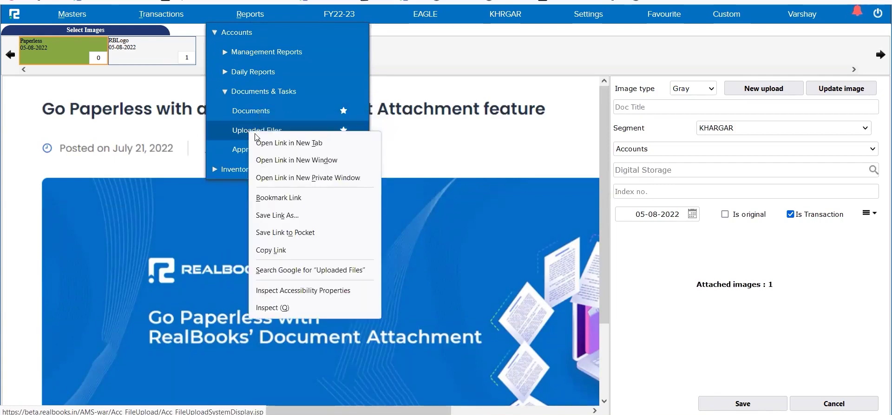
left_click(272, 140)
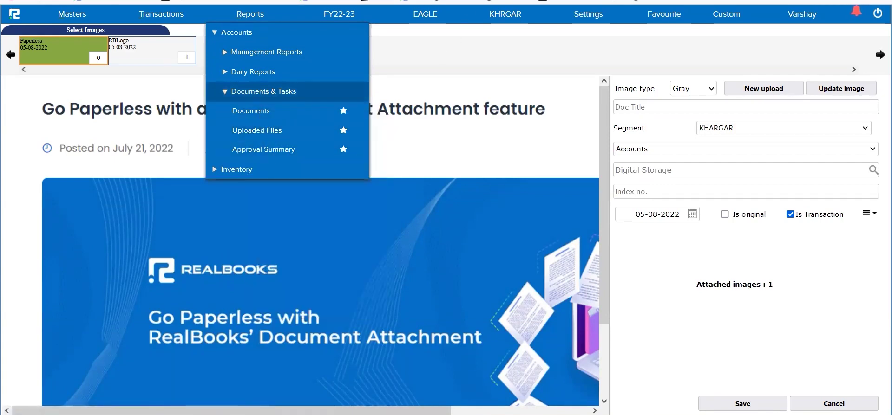
key("ctrl+Tab")
left_click(605, 54)
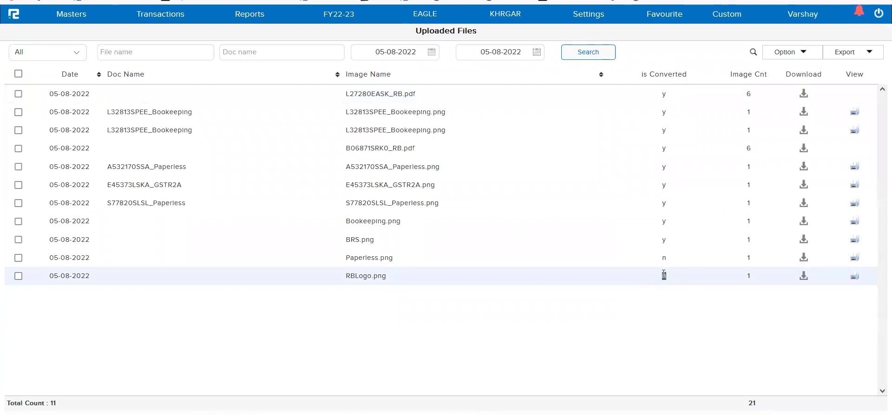
Check the conversion status of BRS.png and Paperless.png and refresh the Uploaded Files list.
double_click(661, 244)
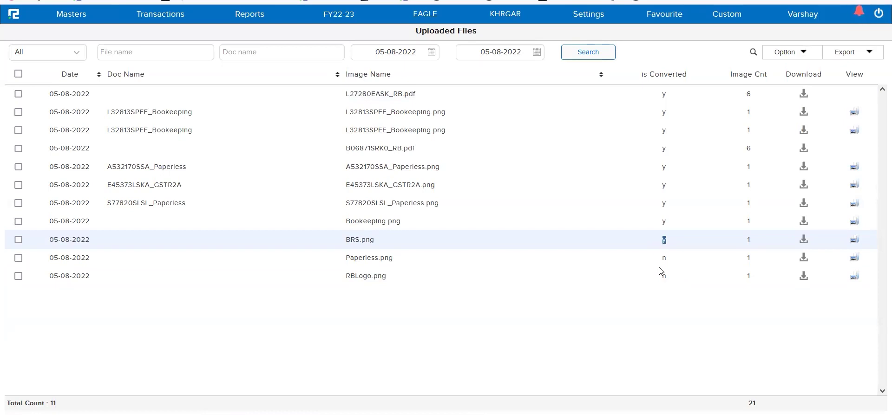
double_click(663, 260)
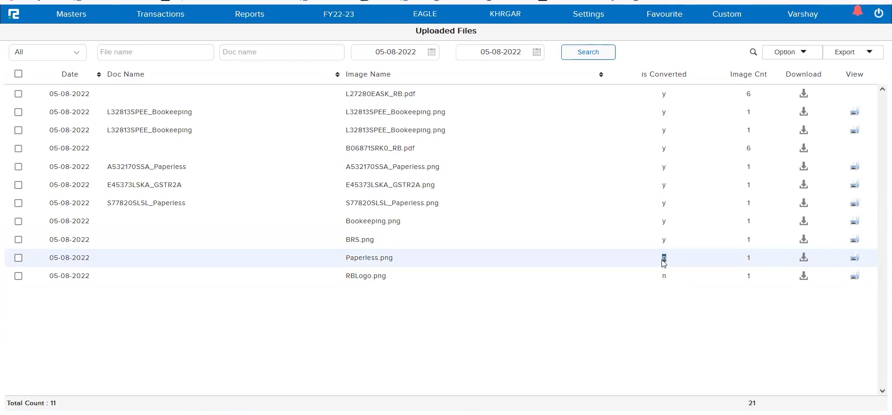
left_click(598, 54)
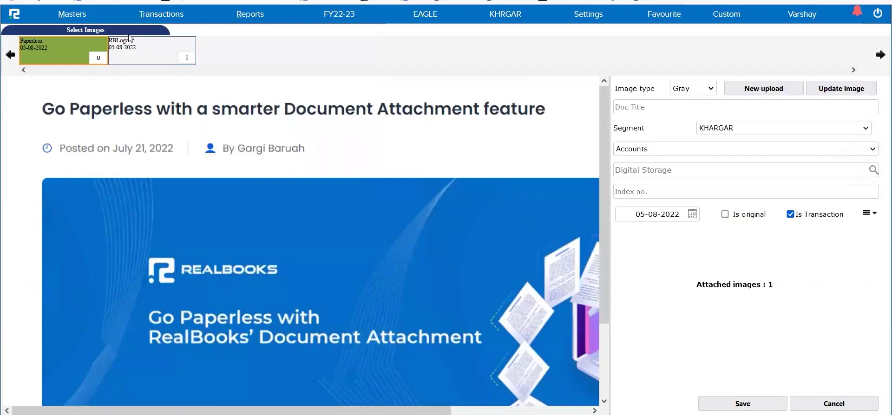
Search for undocumented images on the Document Creation page and load Bookeeping, BRS, Paperless and RBLogo.
left_click(95, 31)
left_click(834, 106)
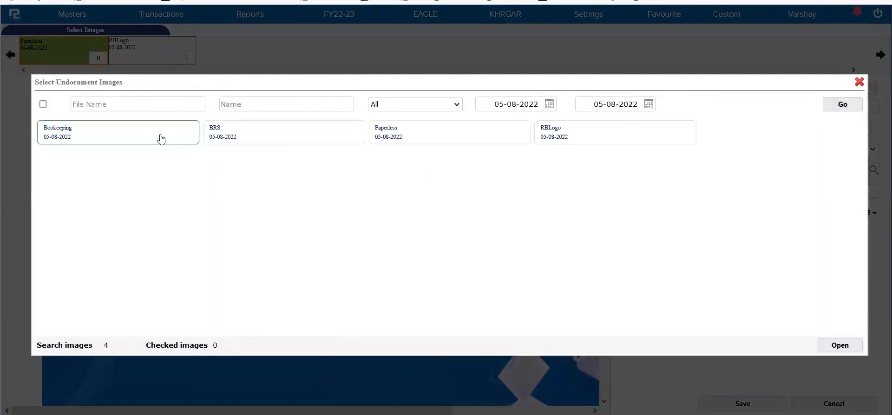
left_click(291, 144)
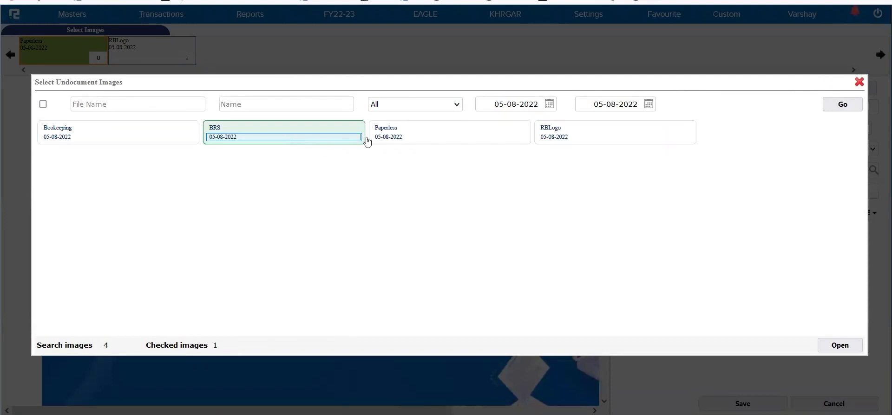
left_click(419, 141)
left_click(586, 141)
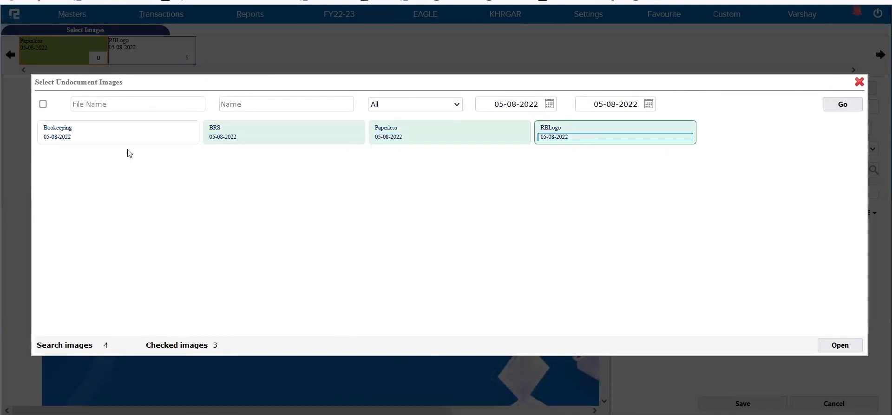
left_click(97, 146)
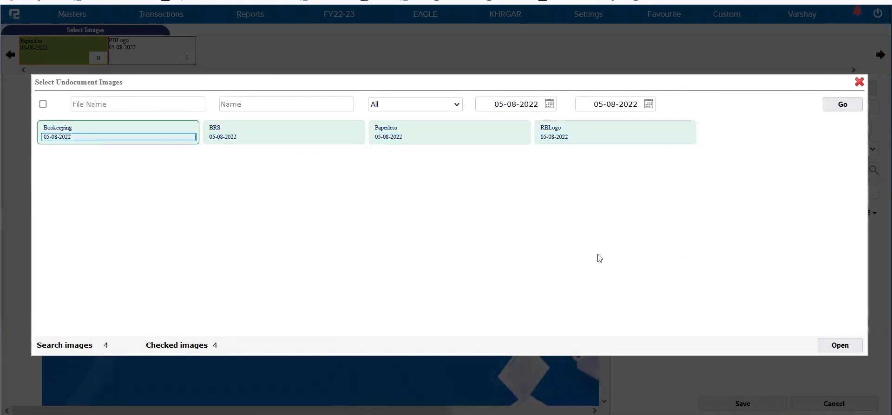
left_click(839, 346)
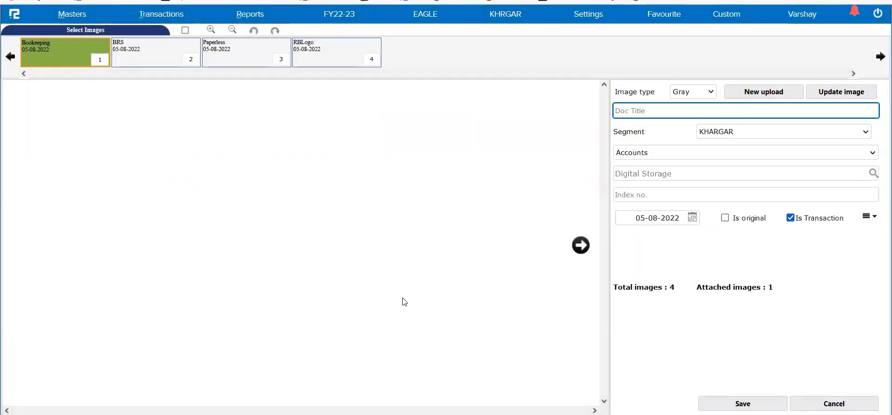
Attach the BRS, Paperless and RBLogo images to the new document alongside Bookeeping.
left_click(155, 52)
left_click(245, 52)
left_click(347, 55)
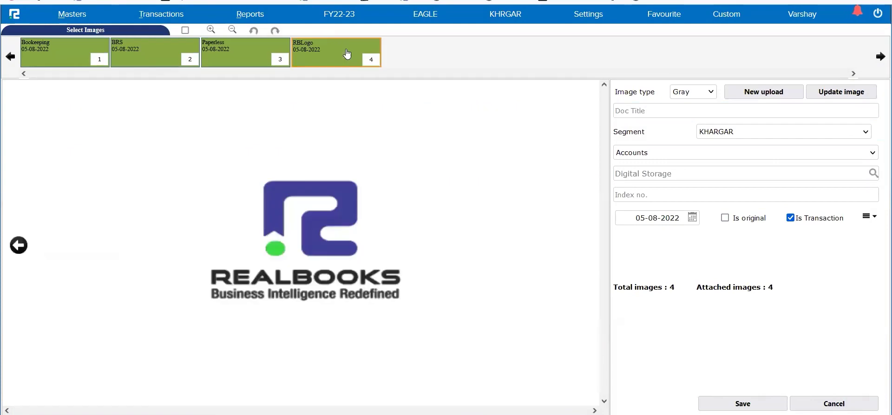
Remove all four images from the new document's selection and attach only the Paperless image.
left_click(203, 65)
left_click(160, 60)
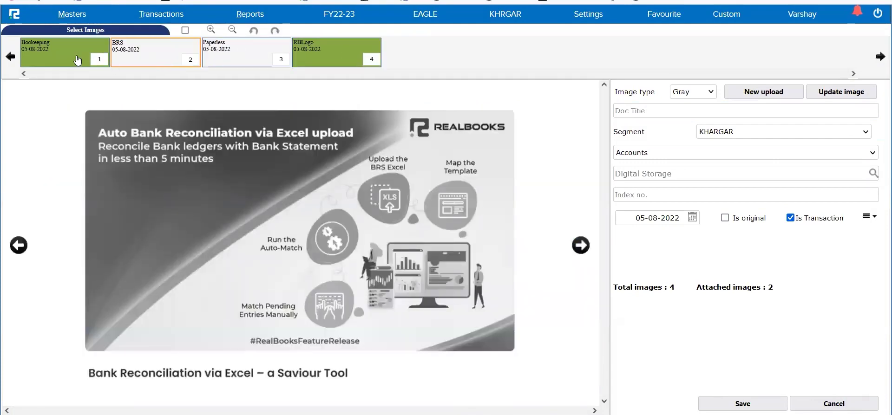
left_click(80, 60)
left_click(336, 57)
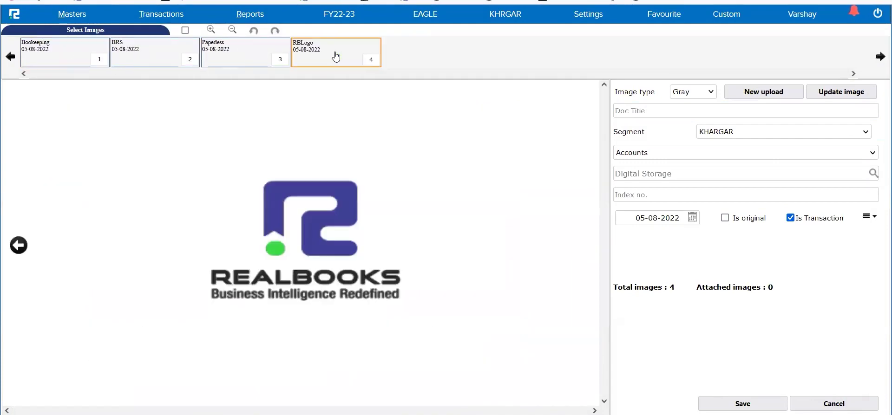
left_click(247, 57)
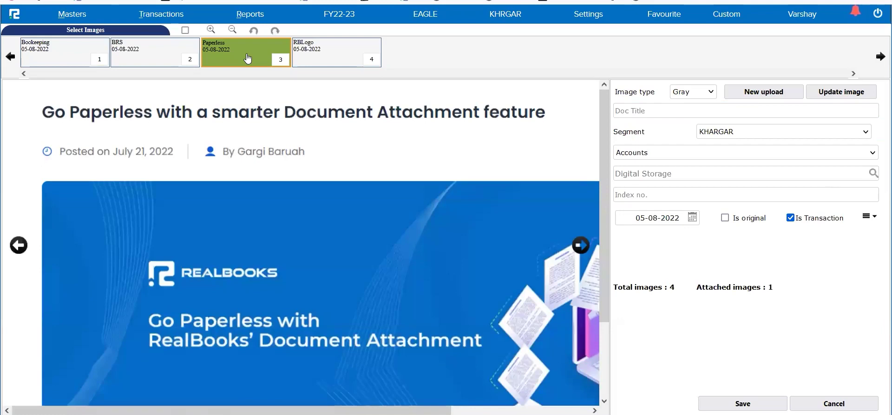
Remove the Paperless image from the new document's selection and attach the Bookeeping and BRS images instead.
left_click(253, 64)
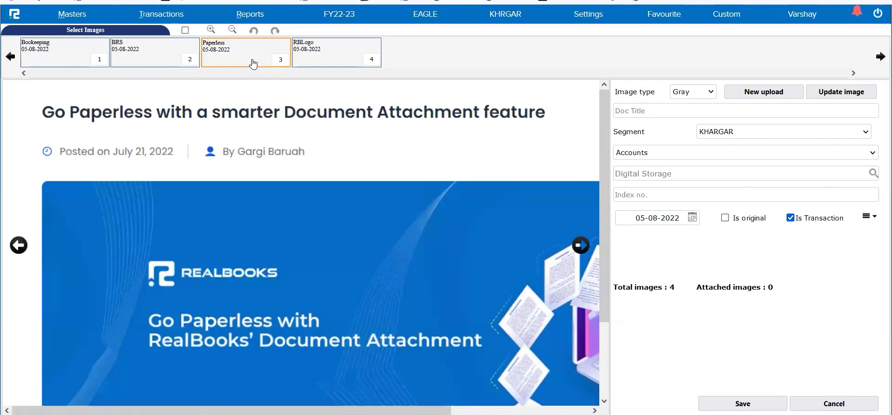
left_click(88, 53)
left_click(167, 54)
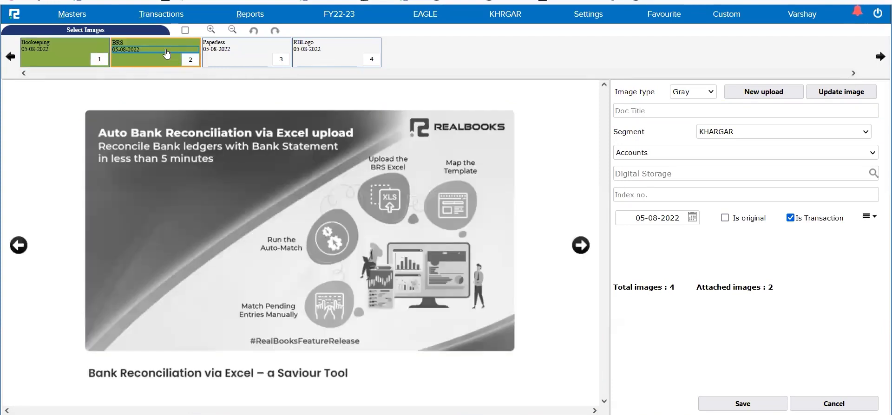
left_click(85, 61)
left_click(140, 58)
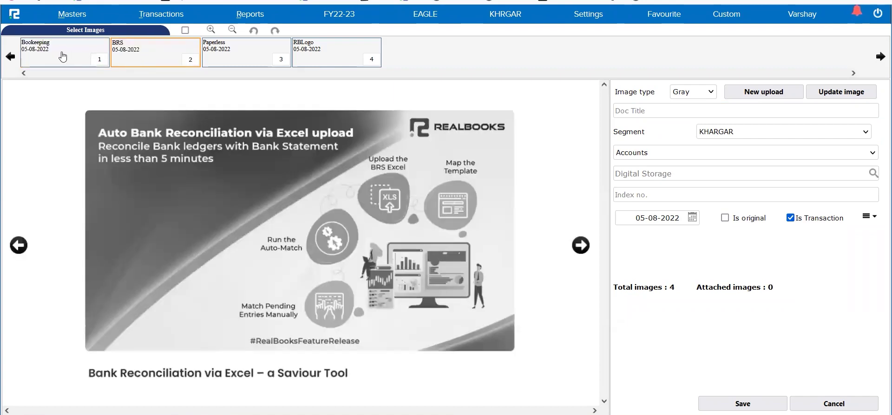
left_click(64, 58)
left_click(142, 58)
left_click(142, 58)
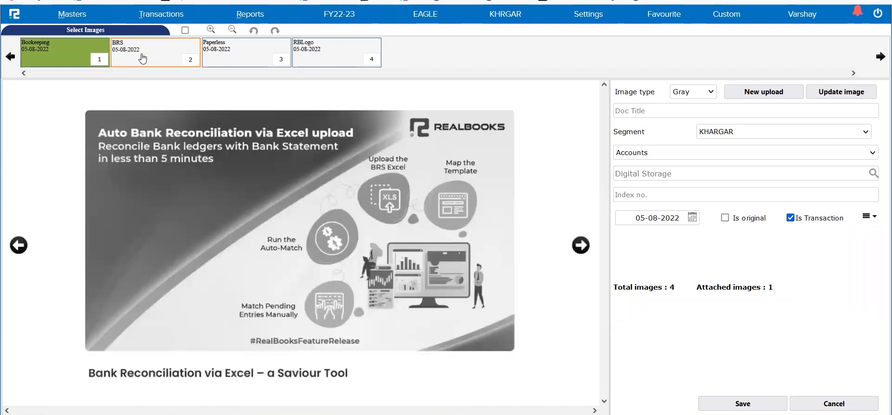
left_click(143, 59)
Enter "Go Paperless" as the new document's title.
left_click(673, 111)
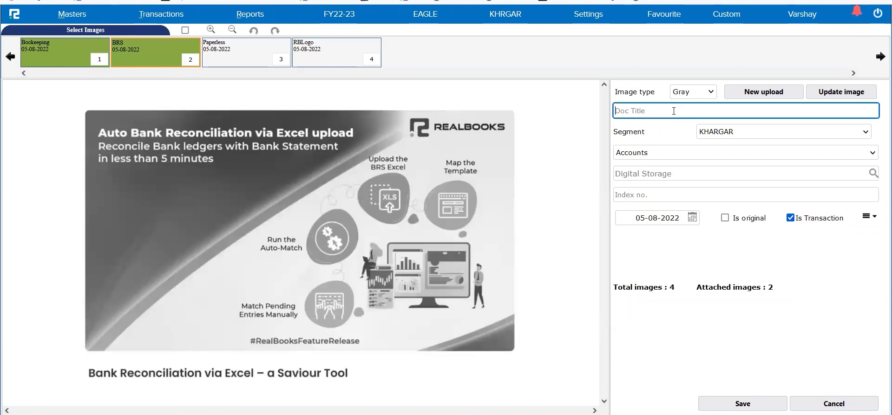
type("g")
key("BackSpace")
type("G")
key("BackSpace")
type("Go Paper")
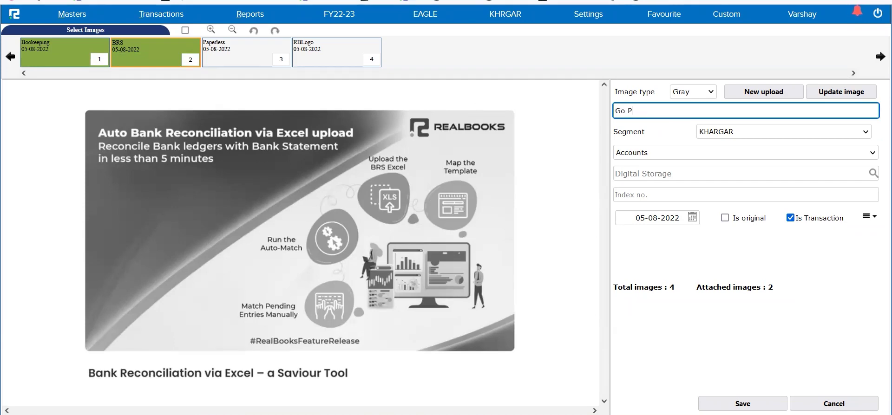
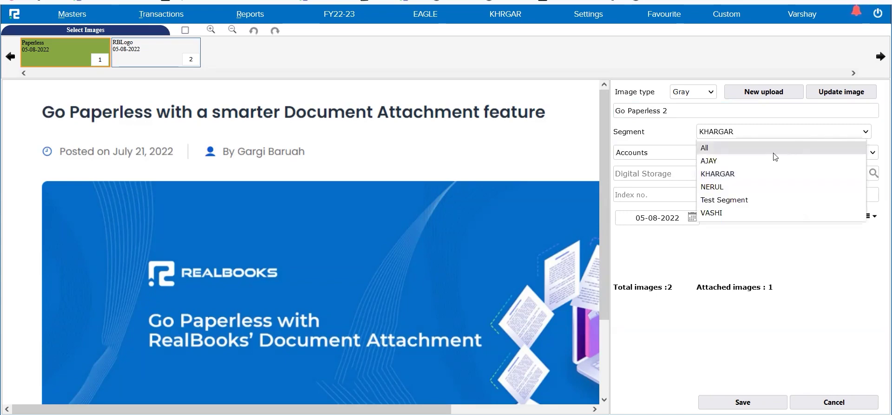
Assign Go Paperless 2 the segment listed just after All, Default - 1 - Open storage and index number 001, and try to save it.
left_click(723, 163)
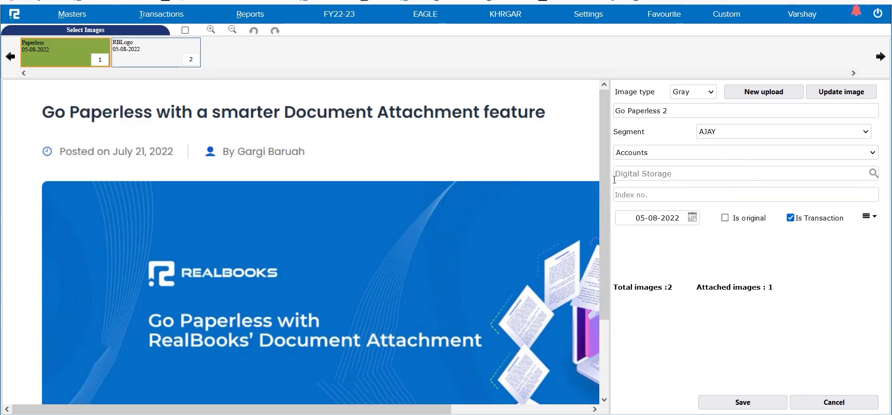
left_click(636, 171)
type("defa")
left_click(680, 191)
type("001")
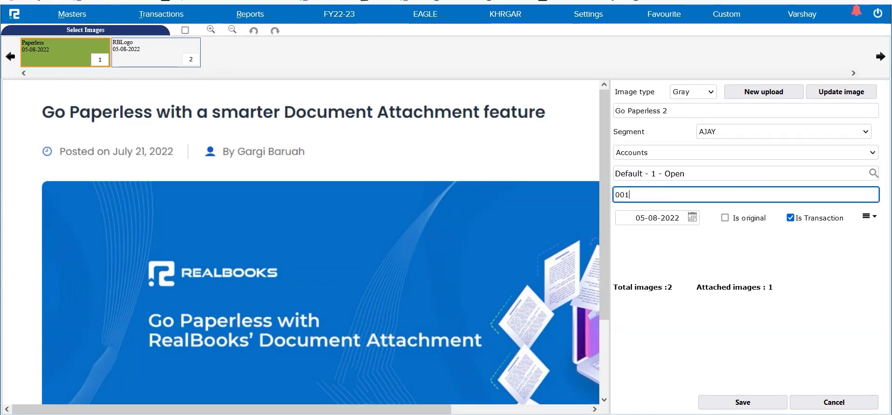
left_click(742, 401)
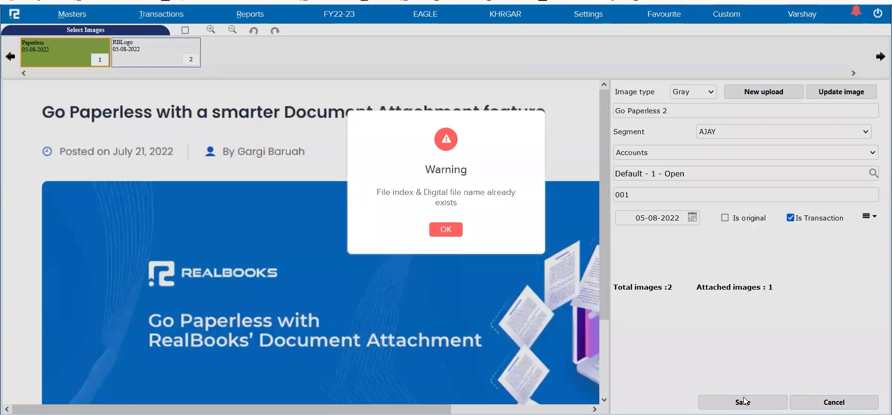
left_click(453, 230)
Change the Go Paperless 2 document's index number to 002, save it and leave Document Creation.
left_click(661, 185)
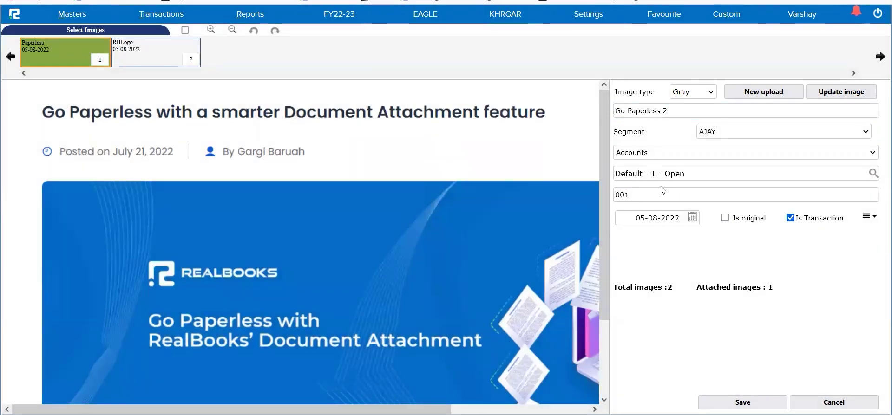
left_click(663, 193)
type("2")
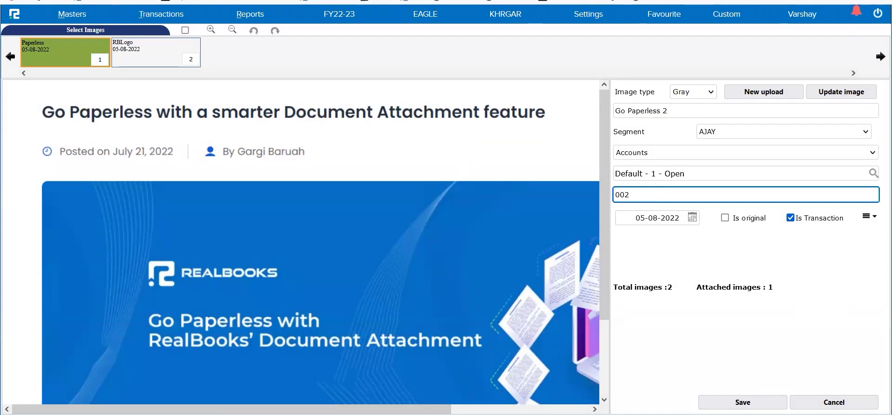
left_click(742, 411)
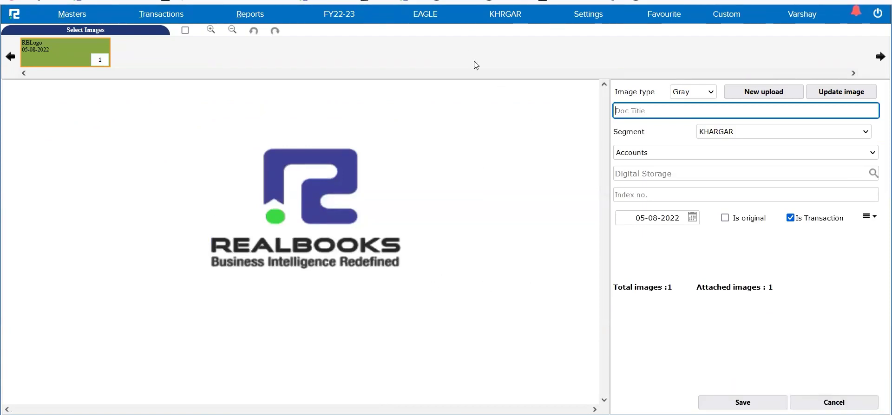
key("Escape")
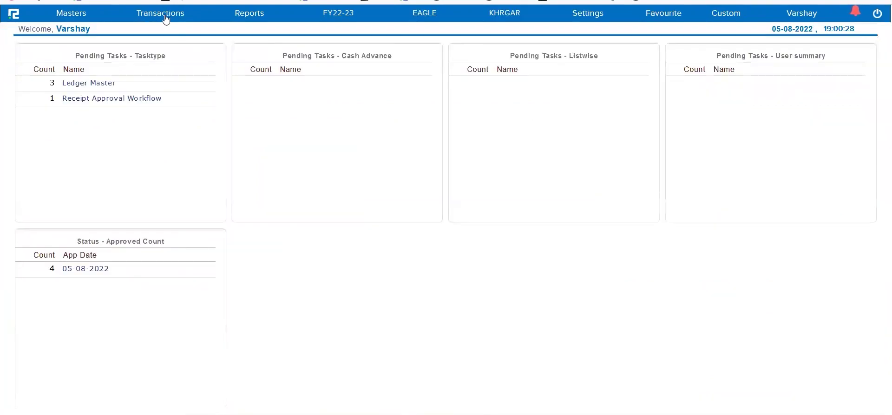
Start a new accounts voucher and search for new documents dated 01-08-2022 to 05-08-2022 to attach.
left_click(166, 20)
left_click(159, 32)
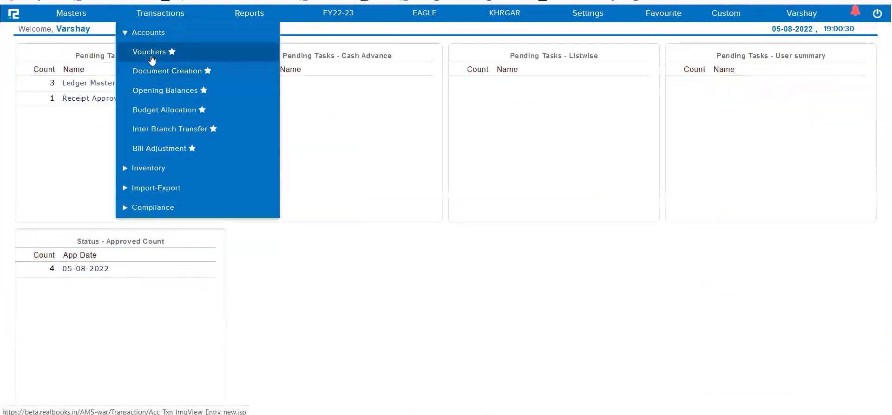
left_click(149, 52)
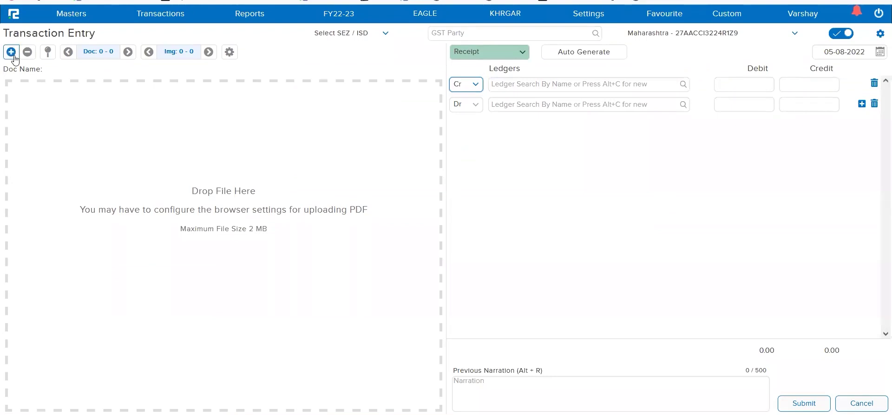
left_click(11, 52)
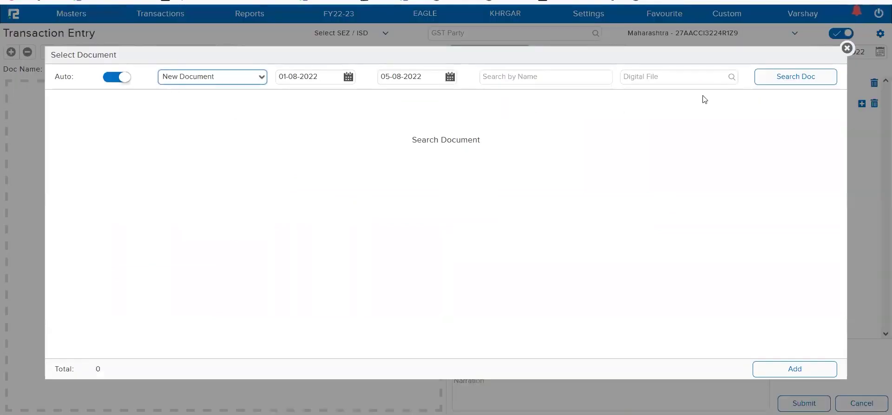
left_click(773, 76)
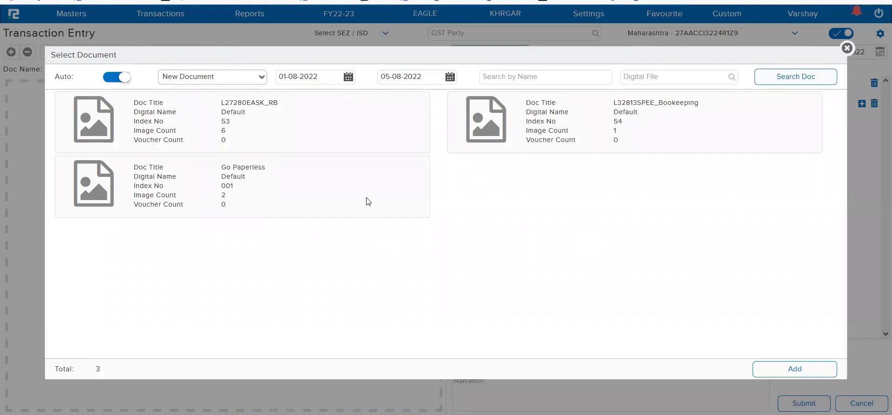
triple_click(157, 194)
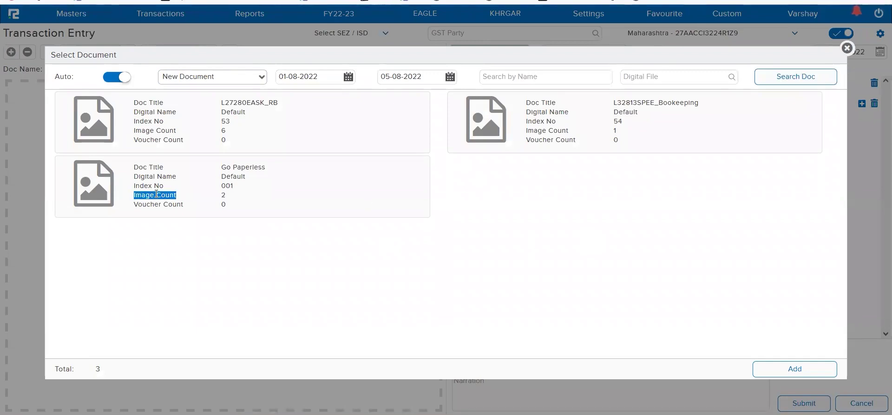
left_click(273, 193)
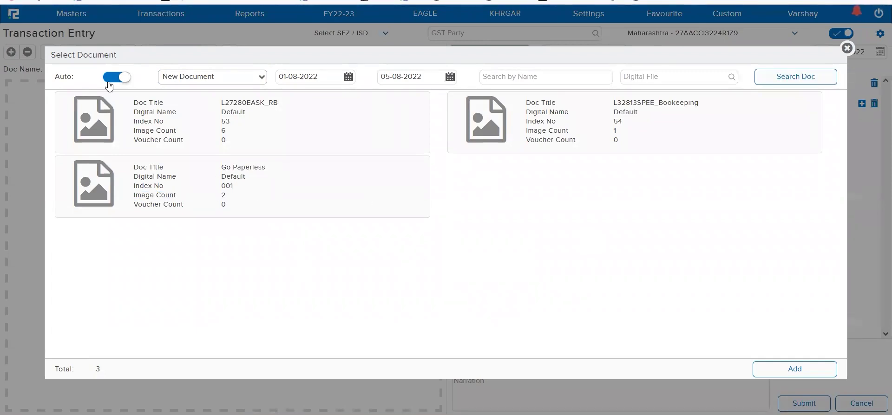
Turn off automatic document selection and add the Go Paperless document to the receipt voucher.
left_click(111, 80)
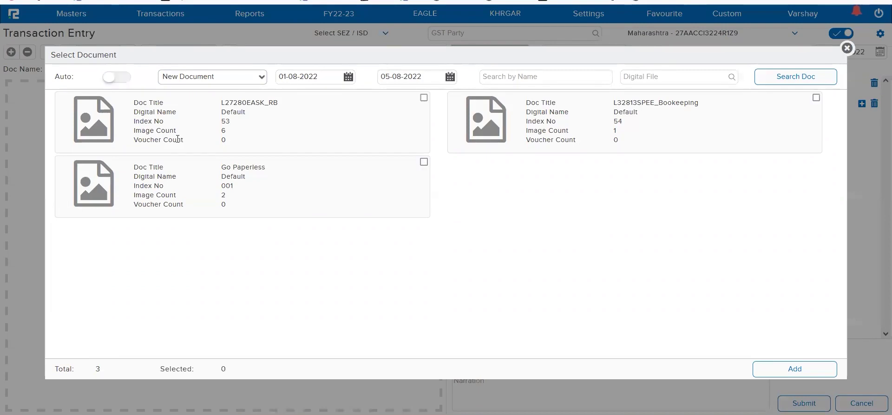
left_click(423, 163)
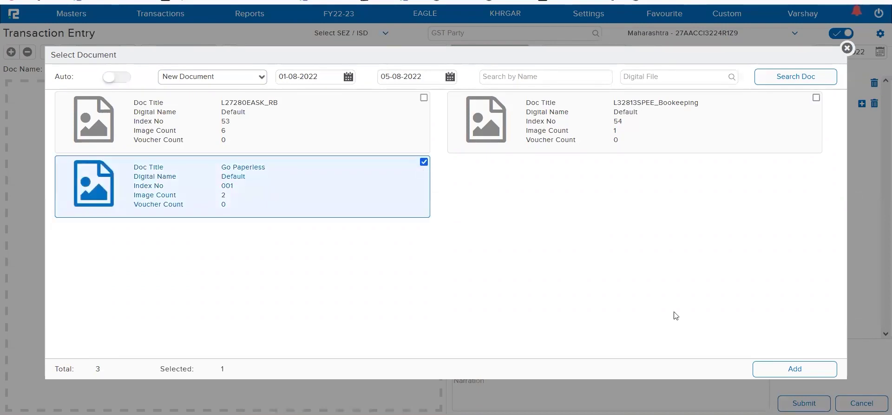
left_click(785, 370)
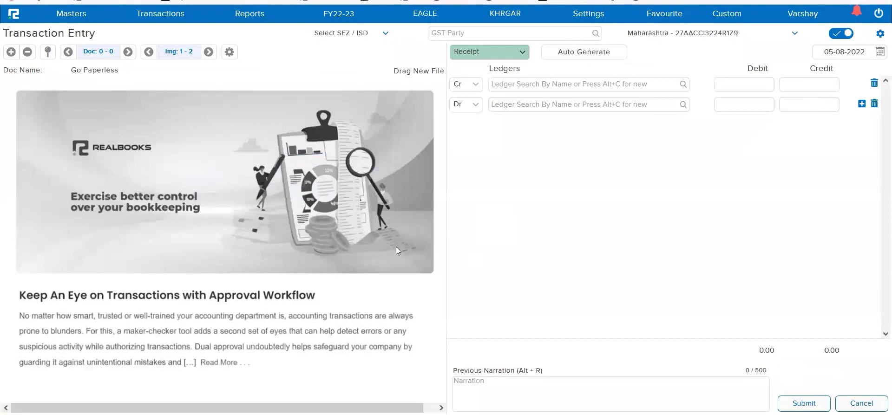
Credit AATOMIZE MANUFACTURING PRIVATE LIMITED with 8500 and debit the same amount to the Cash ledger in the receipt voucher.
left_click(521, 89)
type("limite")
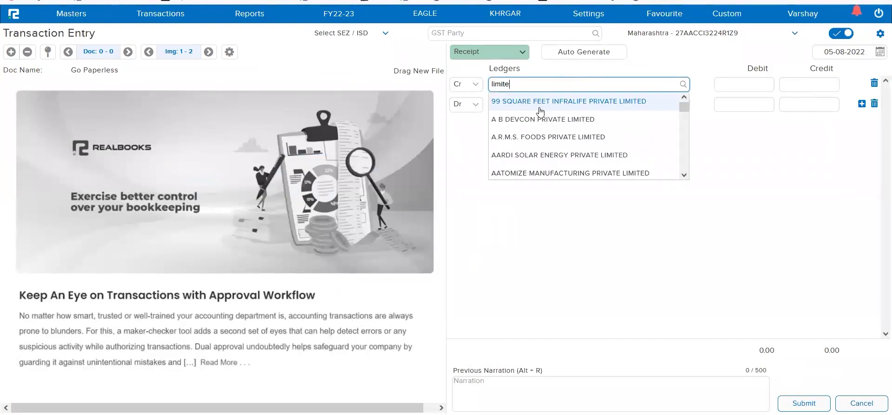
left_click(538, 173)
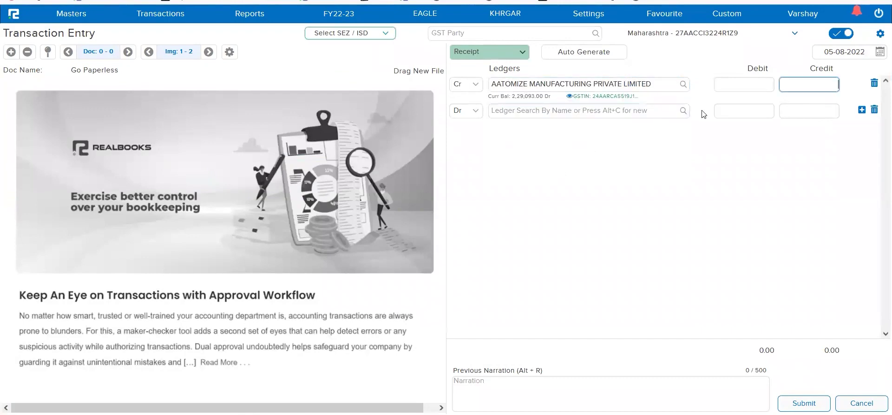
type("8500")
key("Tab")
type("cash")
key("Return")
key("Tab")
key("Tab")
Add the narration "test new" to the receipt voucher and submit it.
type("te")
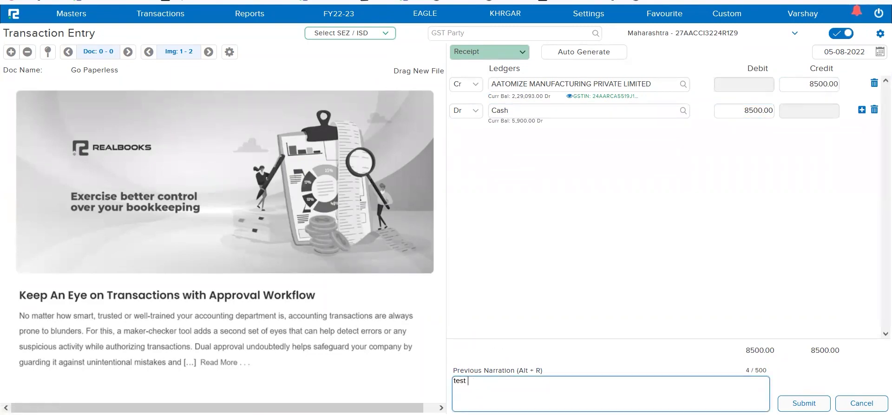
type("st new")
key("Tab")
key("Return")
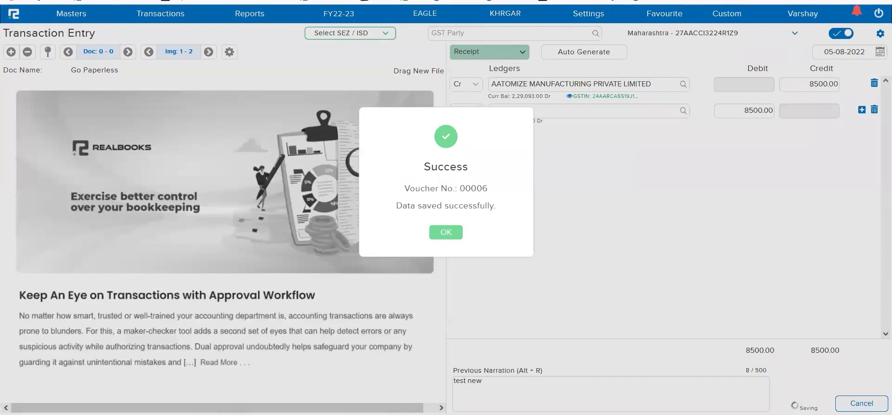
left_click(445, 232)
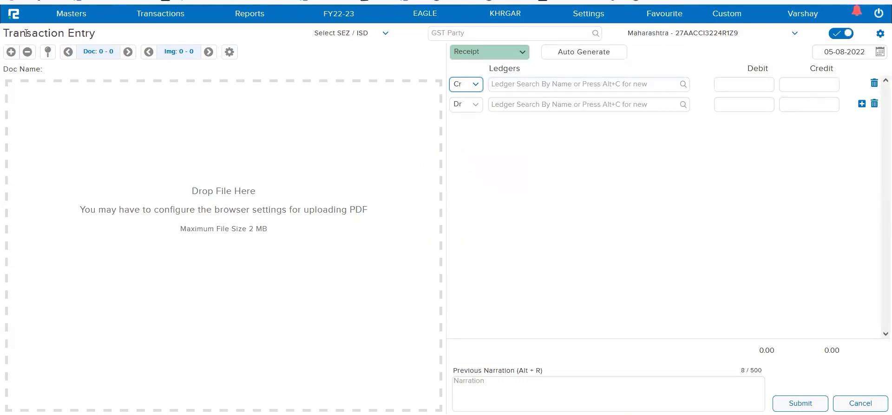
Check Go Paperless's attachment status in the voucher's document list and refresh the Day Book Report for 05-08-2022.
left_click(12, 52)
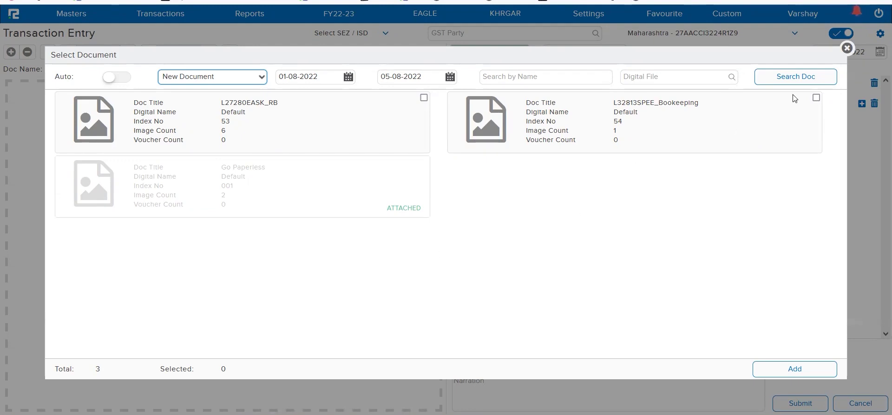
left_click(846, 48)
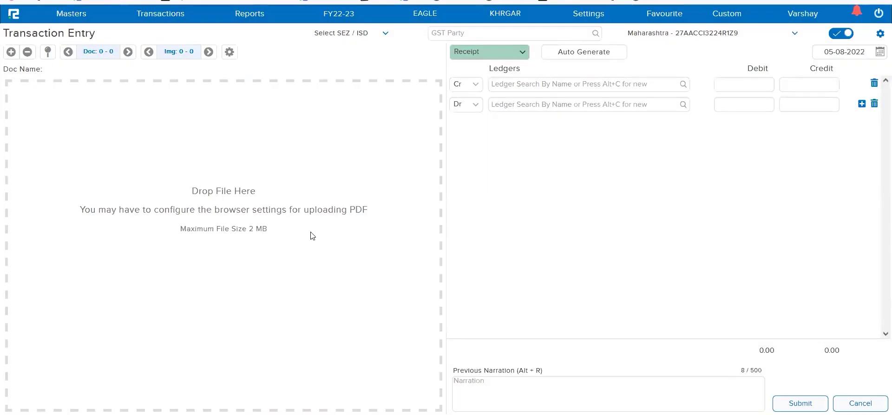
left_click(325, 1)
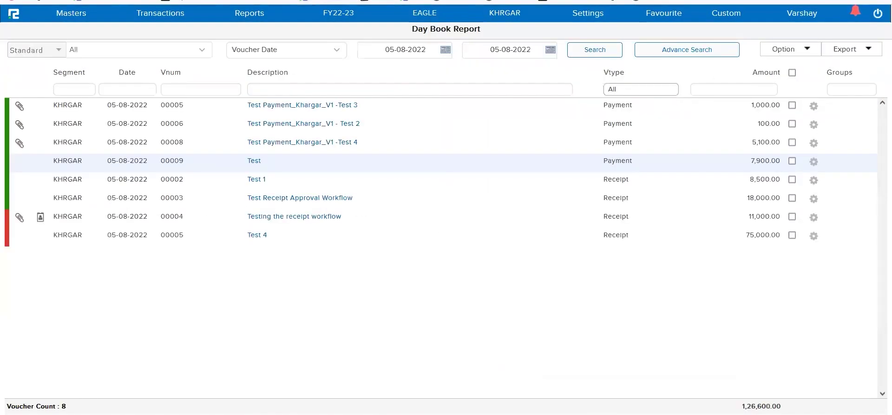
left_click(595, 50)
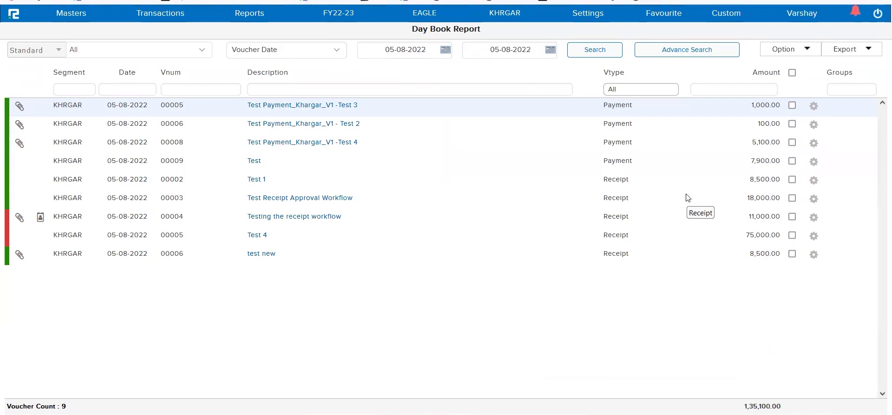
Open payment voucher 00008 for editing, search for attached documents from 01-08-2022 to 05-08-2022, and close the voucher without changes.
left_click(632, 152)
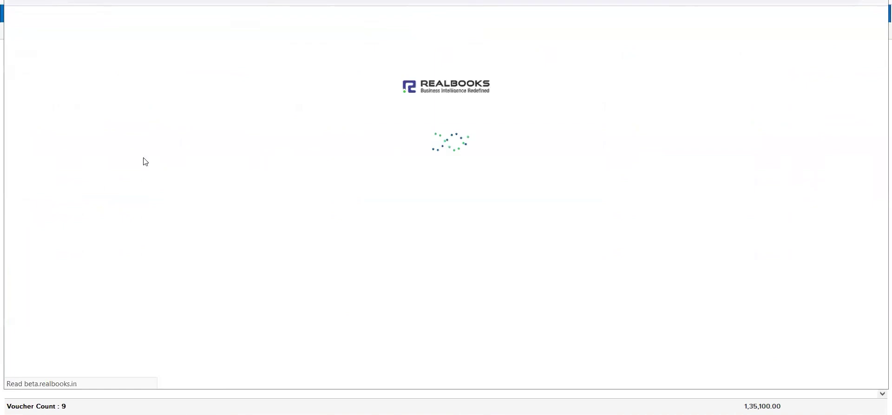
left_click(16, 34)
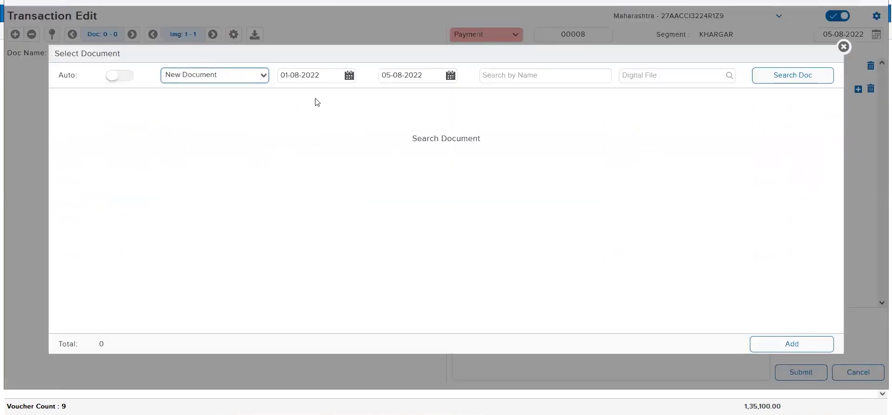
left_click(237, 76)
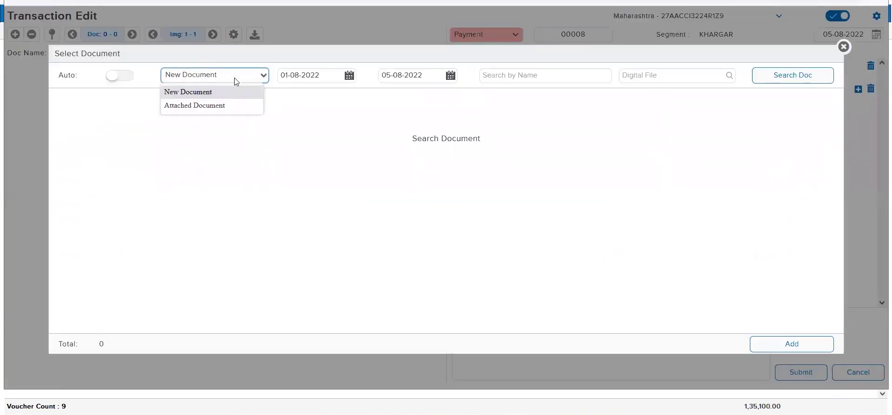
left_click(219, 106)
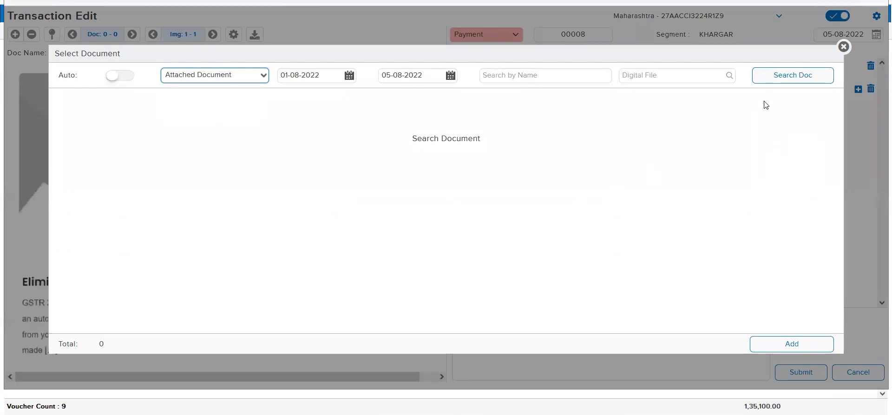
left_click(791, 77)
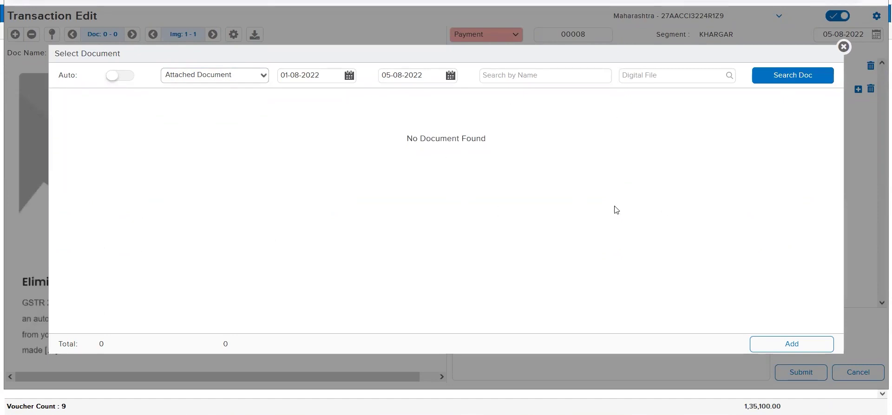
left_click(844, 51)
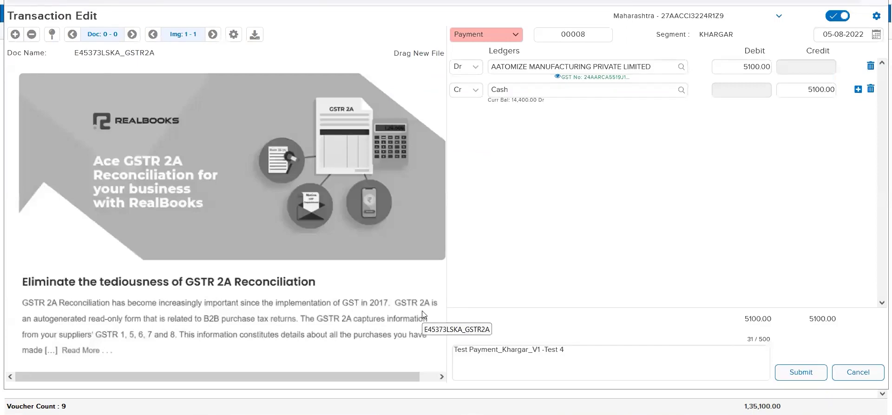
key("Escape")
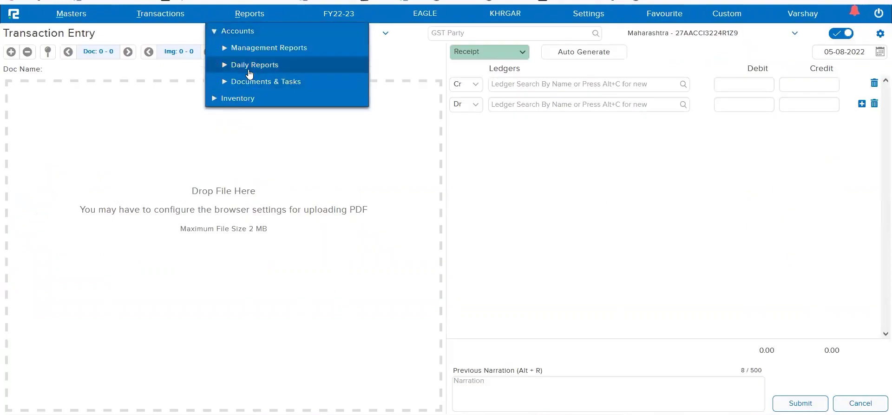
List documents from 01-08-2022 to 05-08-2022, inspect Go Paperless's index number, image count and linked voucher, and check unlinked document 54.
left_click(251, 81)
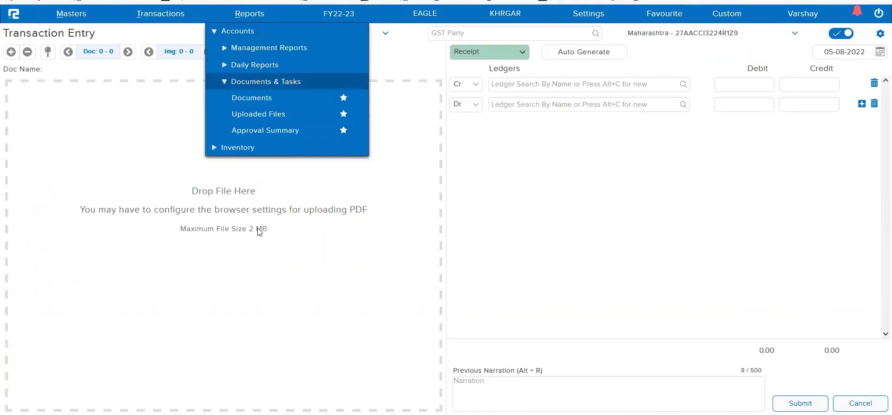
left_click(250, 98)
left_click(726, 52)
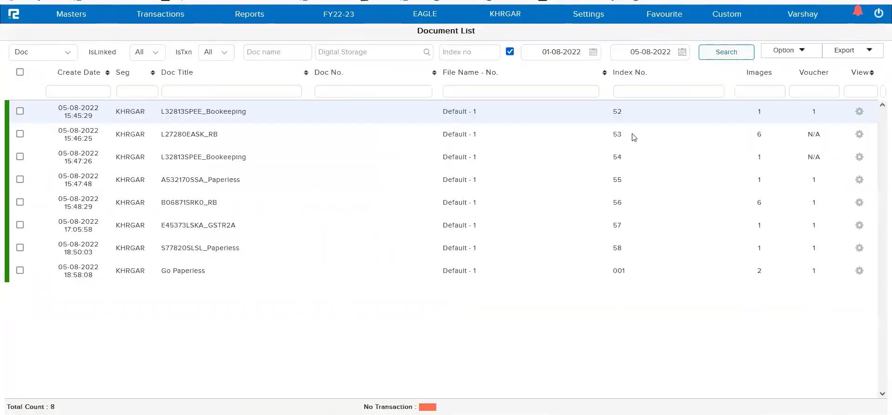
double_click(636, 275)
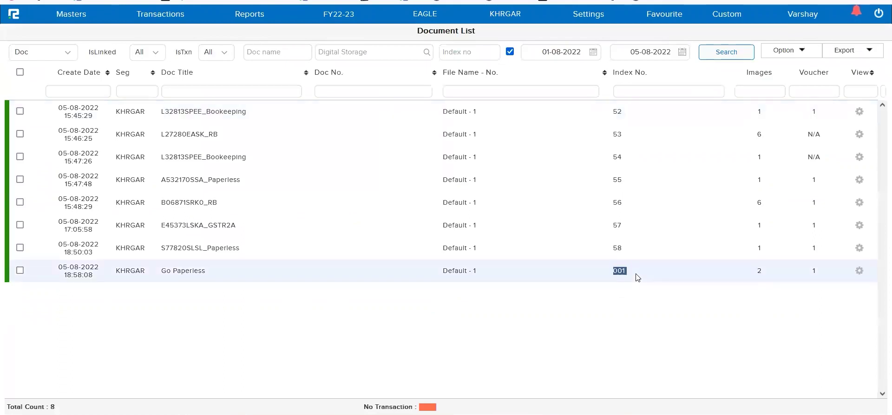
double_click(760, 273)
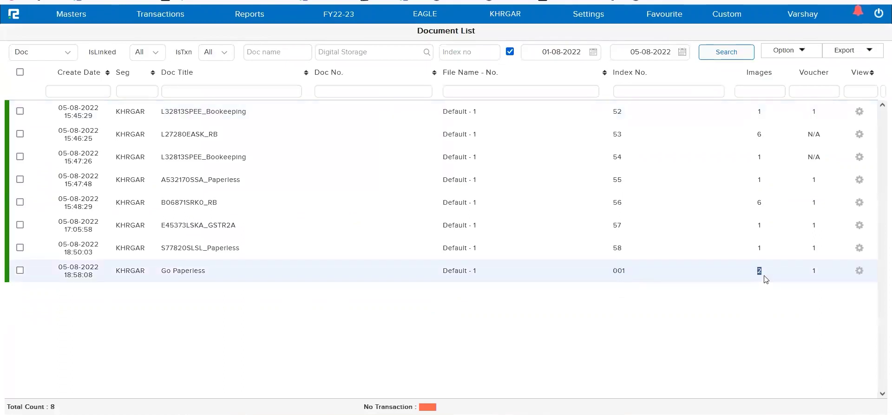
left_click(816, 275)
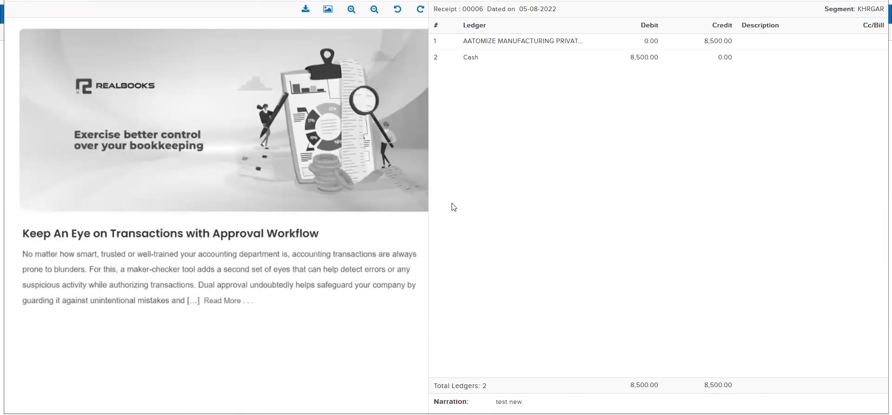
key("Escape")
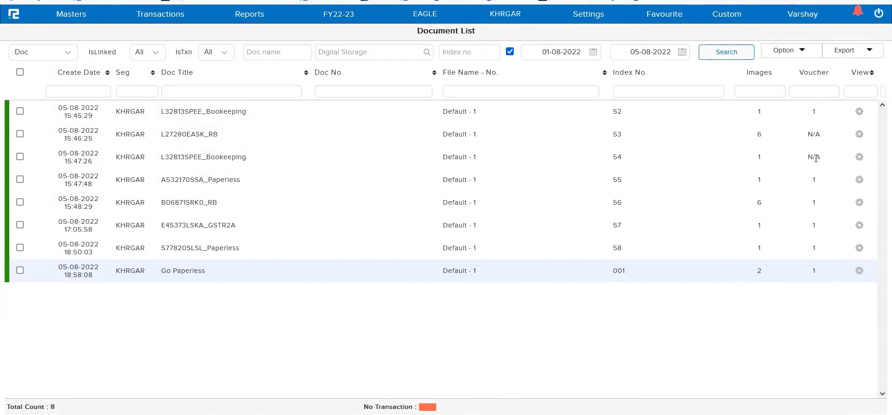
left_click_drag(823, 160, 804, 159)
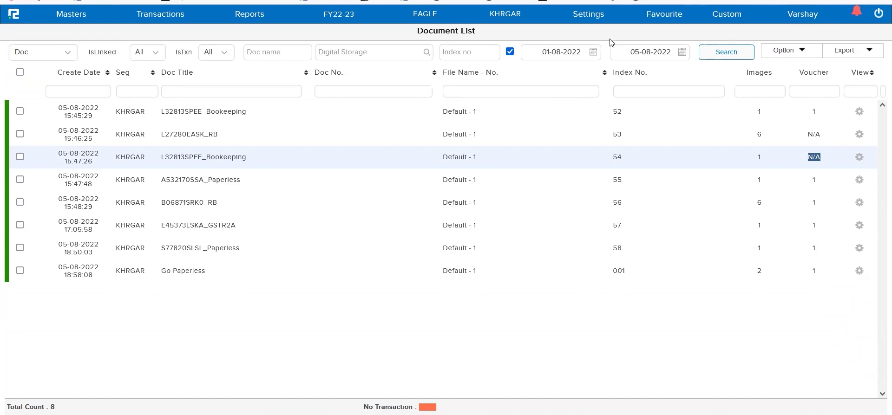
Set Document Creation to Automatic Only in the document configuration.
left_click(586, 21)
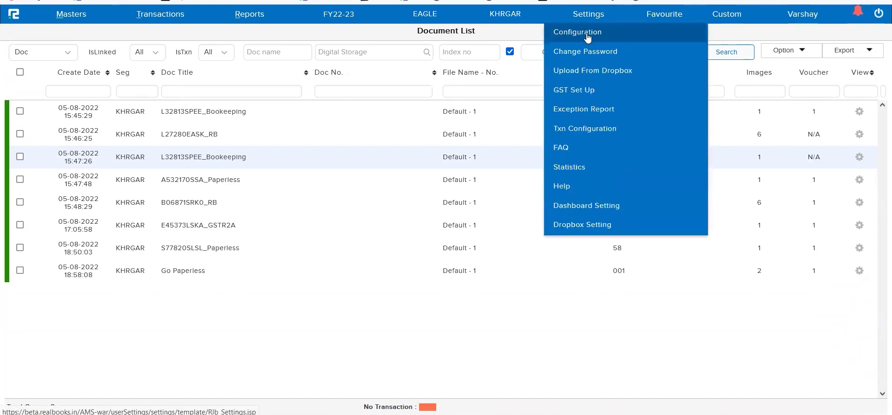
left_click(587, 36)
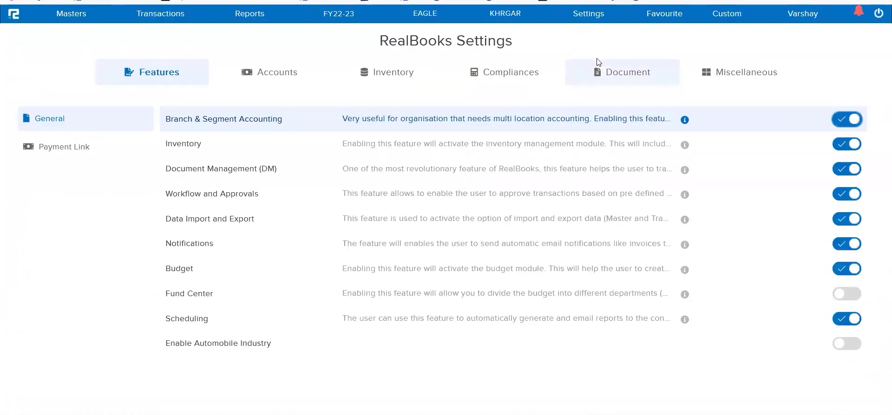
left_click(632, 79)
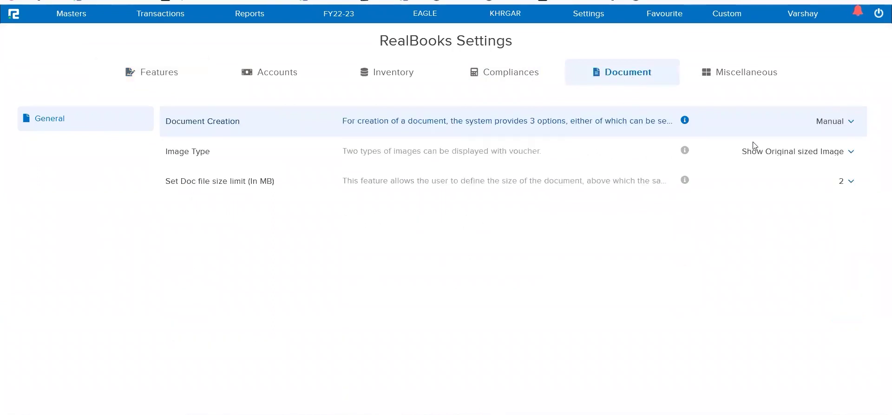
left_click(833, 124)
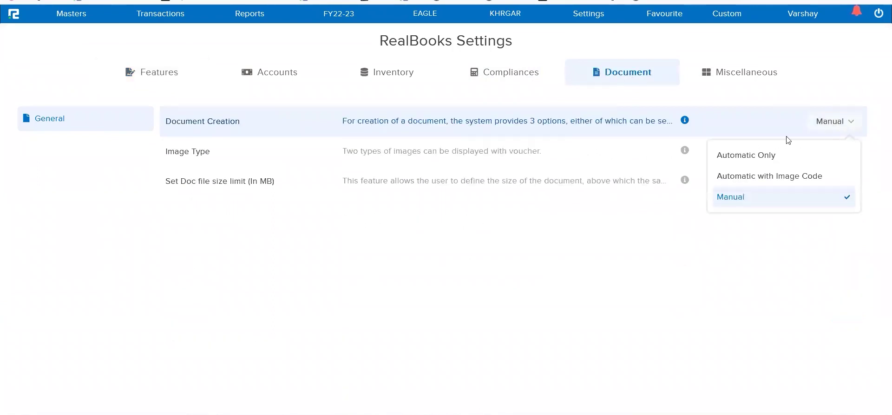
left_click(734, 158)
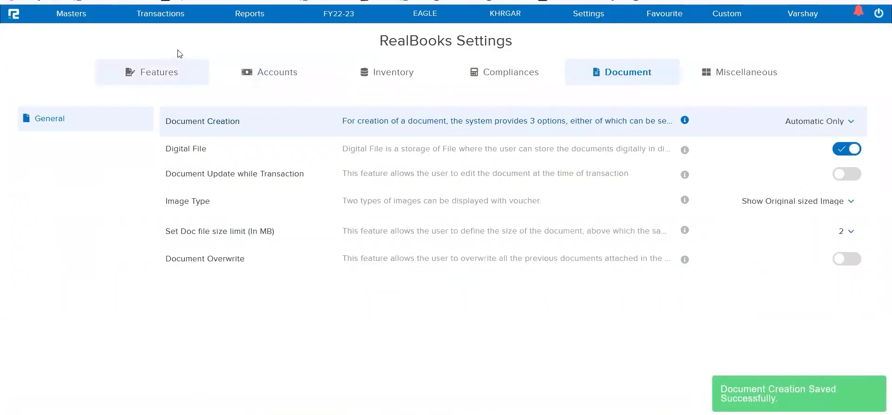
Upload Bookeeping.png from the Desktop as a new image for document creation.
left_click(160, 13)
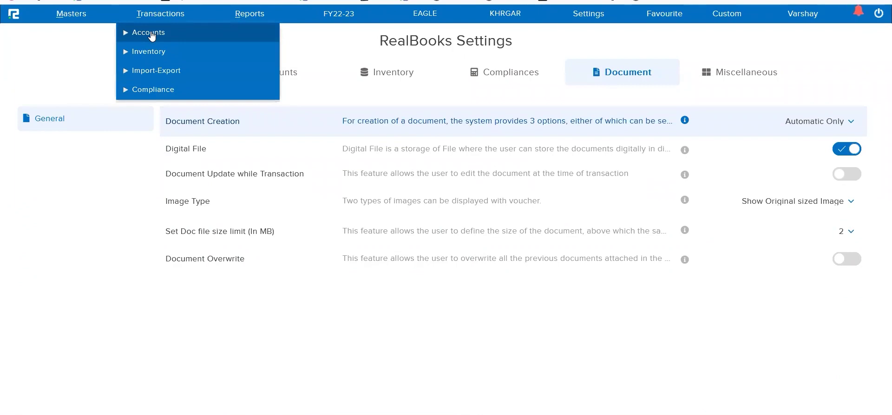
left_click(152, 36)
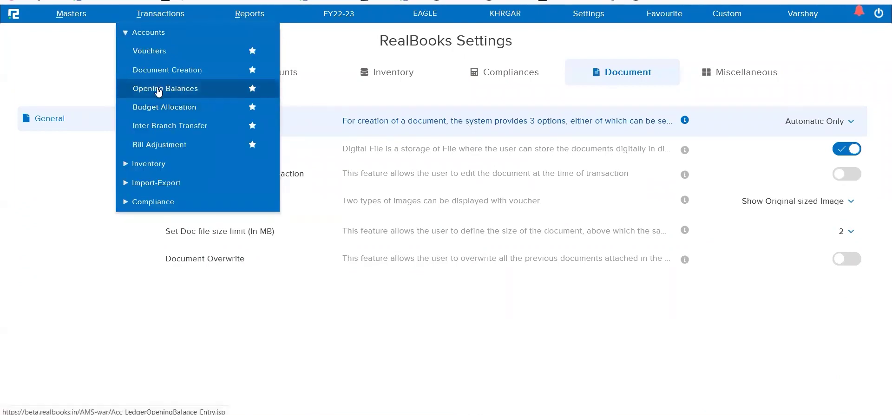
left_click(175, 74)
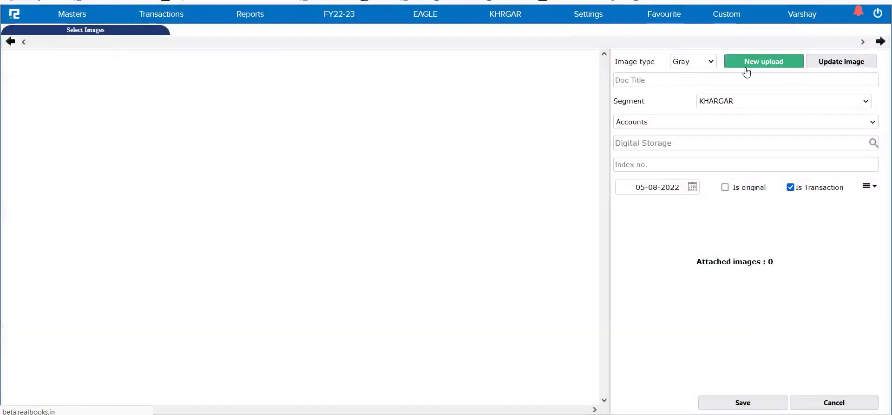
left_click(742, 64)
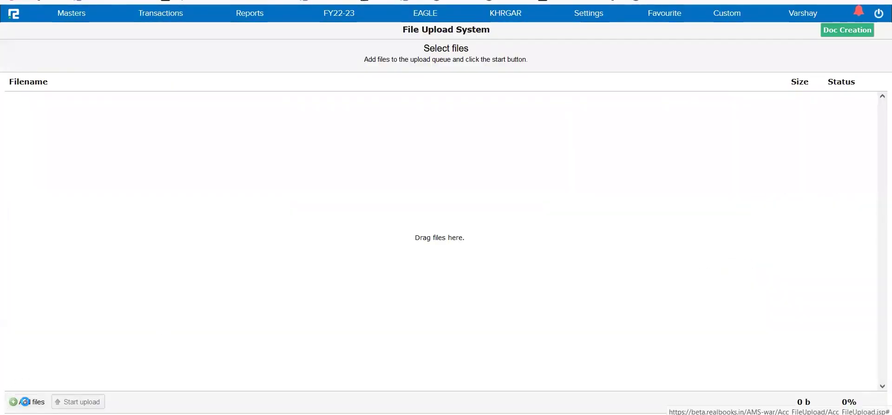
left_click(26, 401)
left_click(134, 46)
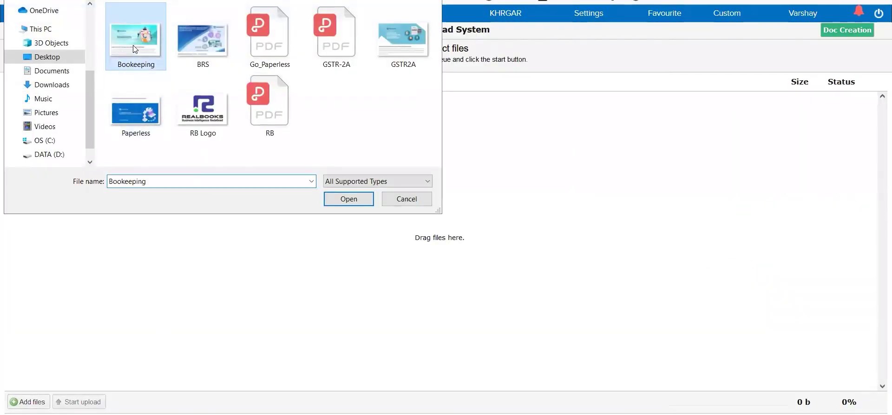
left_click(350, 199)
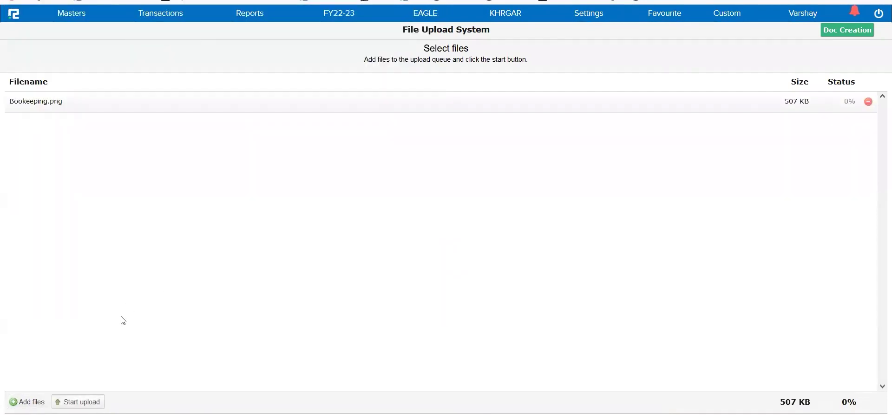
left_click(90, 403)
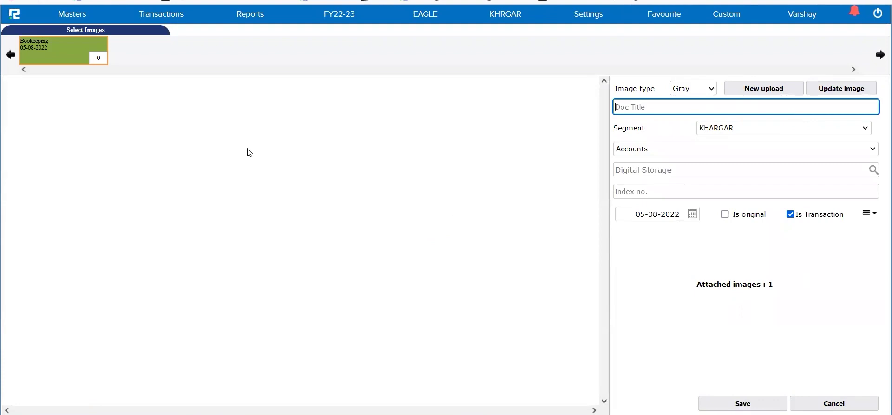
List documents from 01-08-2022 to 05-08-2022 and check the new Bookeeping document's title and voucher link status.
left_click(259, 21)
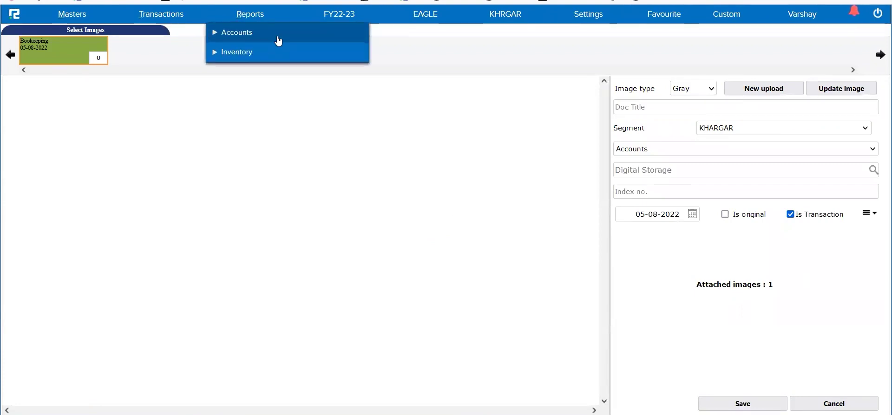
left_click(278, 41)
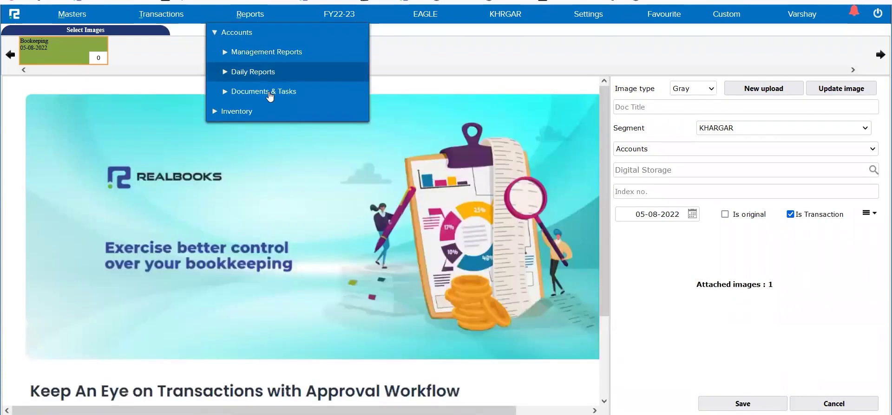
left_click(269, 95)
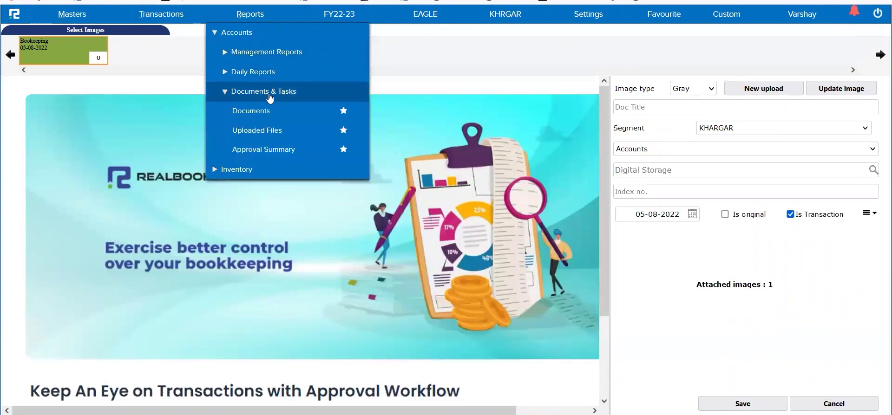
left_click(253, 120)
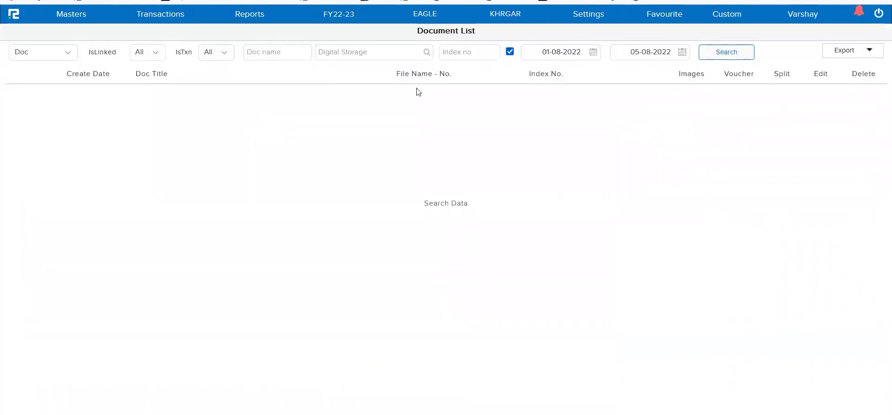
left_click(739, 55)
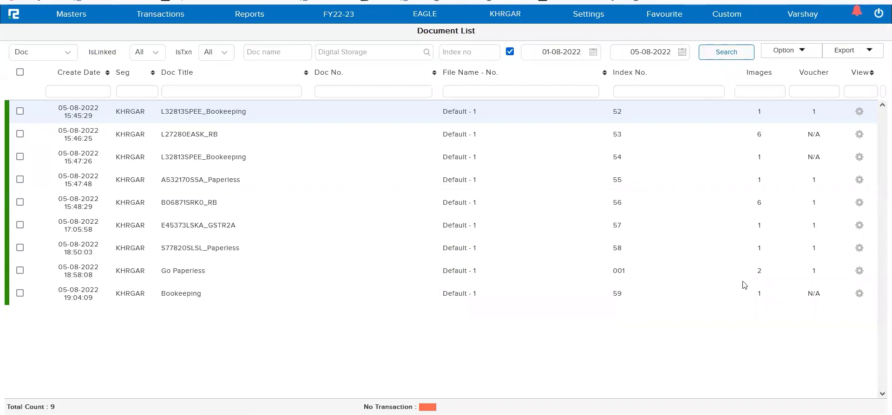
double_click(815, 294)
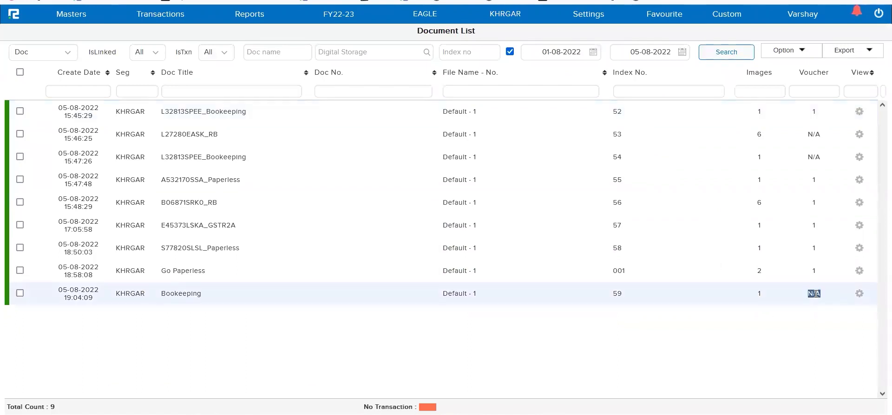
double_click(192, 299)
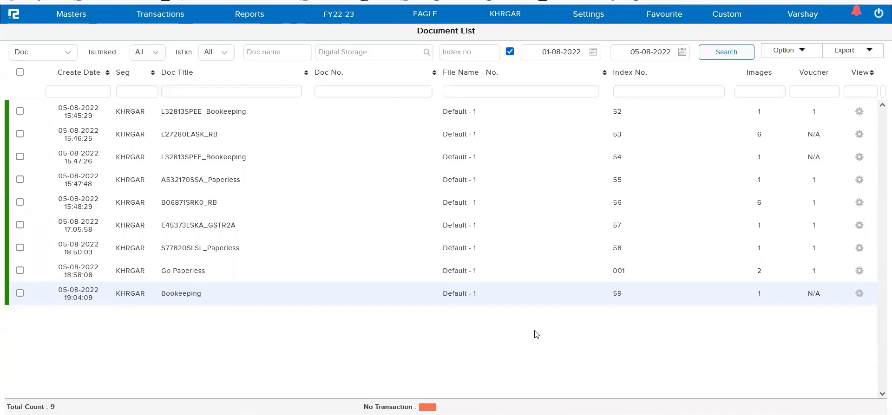
Set Document Creation to Manual in the document configuration.
left_click(594, 15)
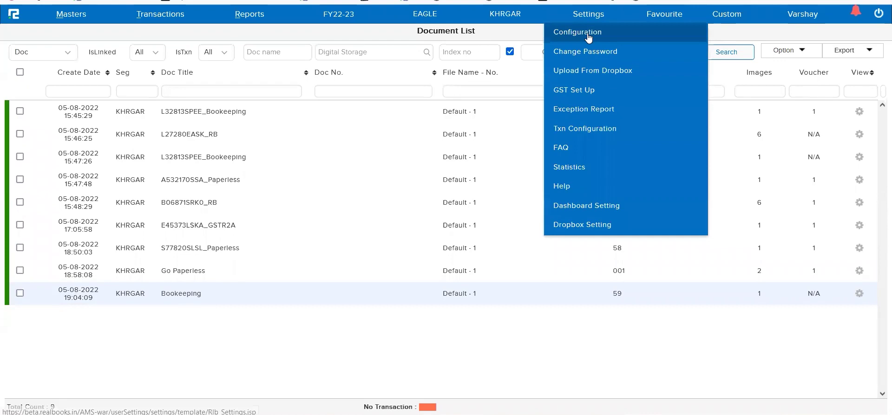
left_click(587, 33)
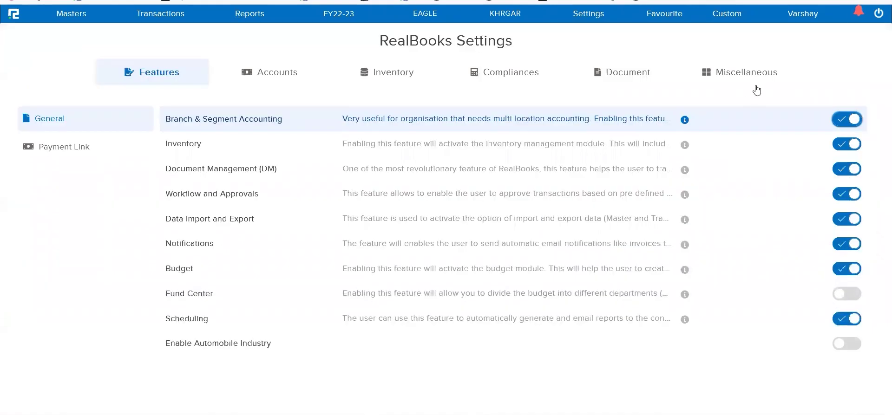
left_click(601, 74)
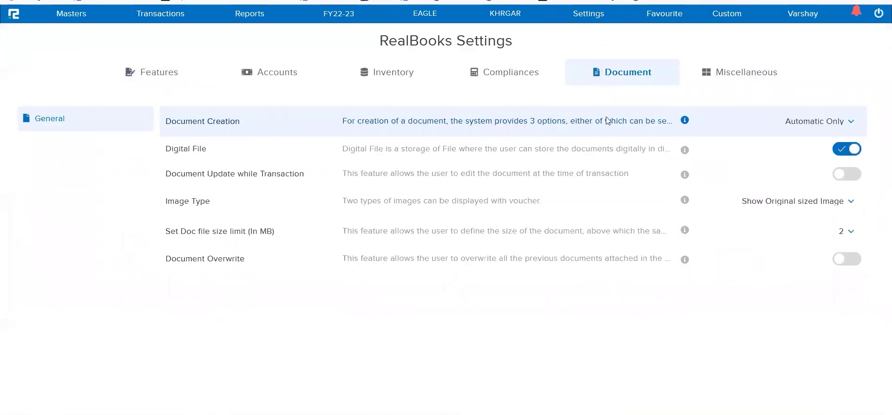
left_click(807, 121)
left_click(735, 199)
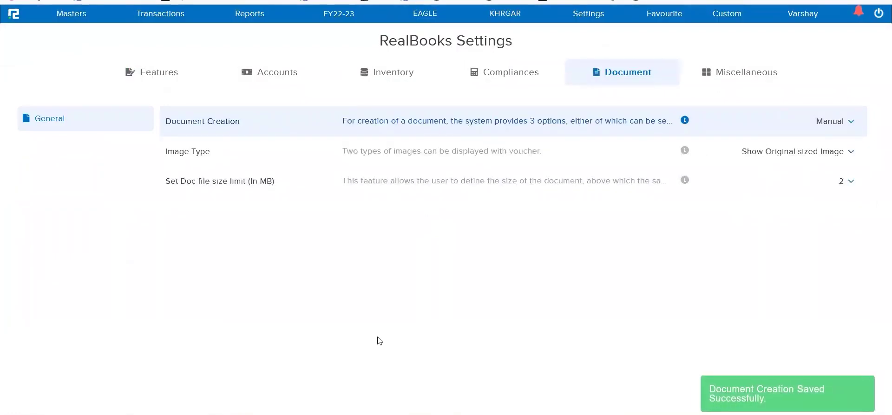
Start a new accounts approval workflow rule named Doc Approval that applies on the Create event.
left_click(74, 20)
left_click(77, 33)
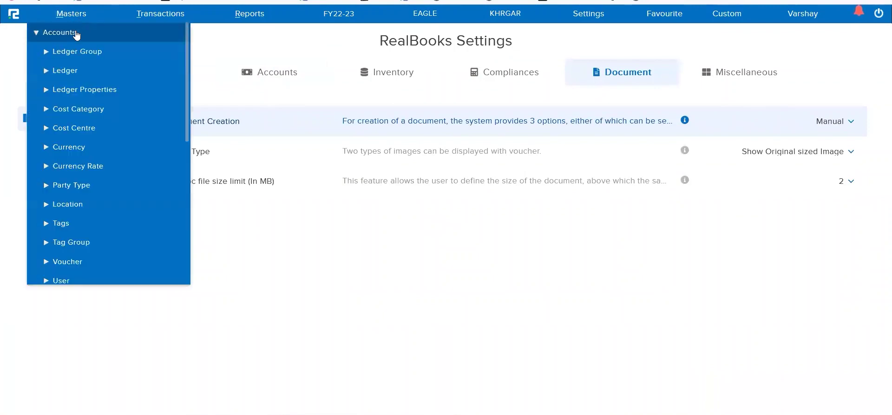
scroll(83, 218, "down", 3)
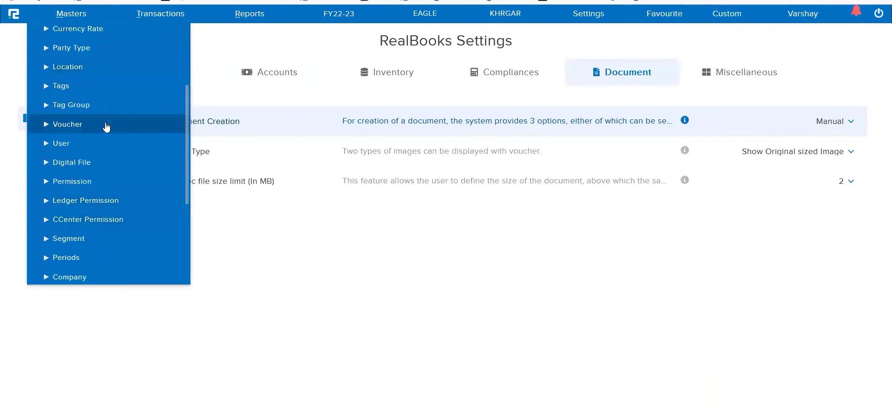
scroll(103, 218, "down", 2)
left_click(79, 201)
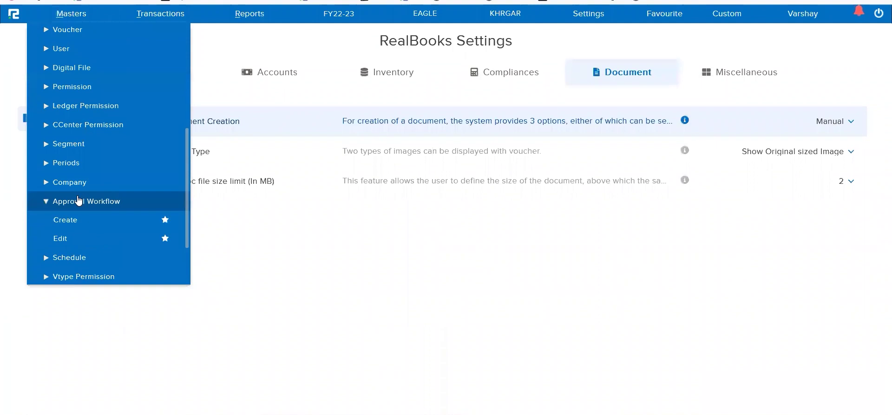
left_click(62, 224)
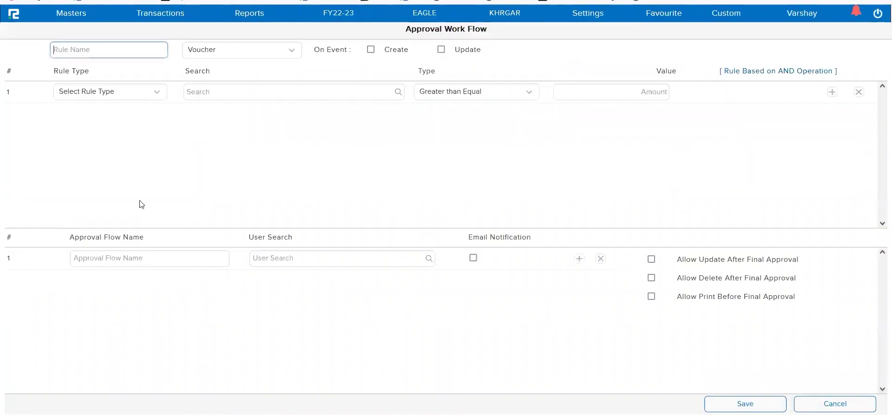
type("Do")
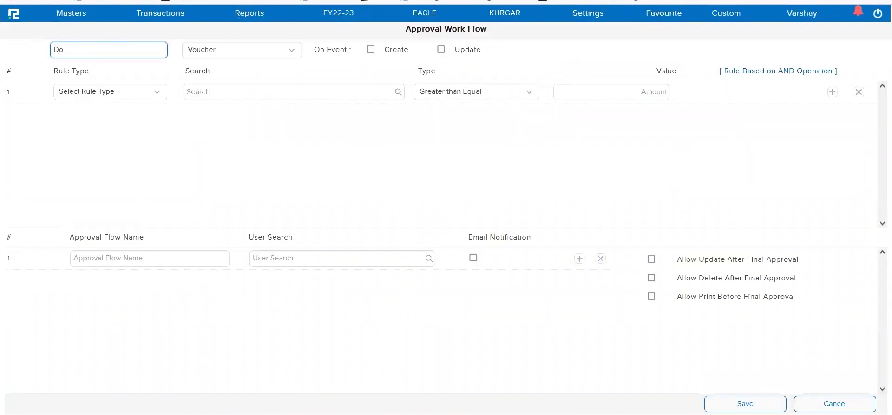
type("c Approval")
key("Tab")
key("Tab")
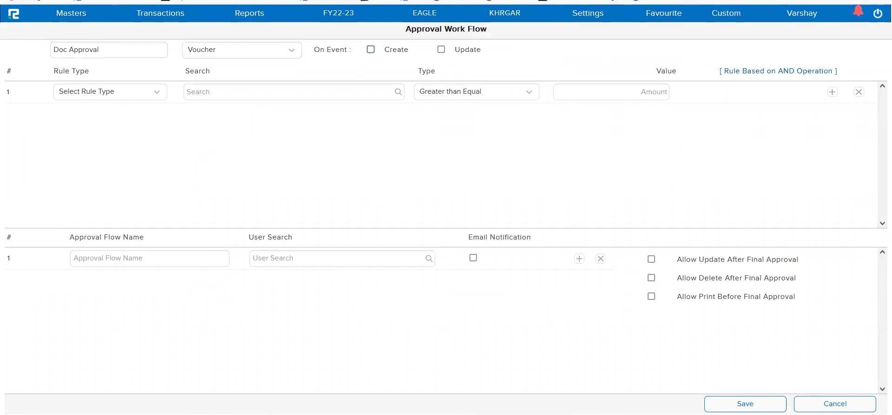
left_click(369, 50)
Set the rule's first condition to the User rule type and choose the document creator's user account.
left_click(133, 97)
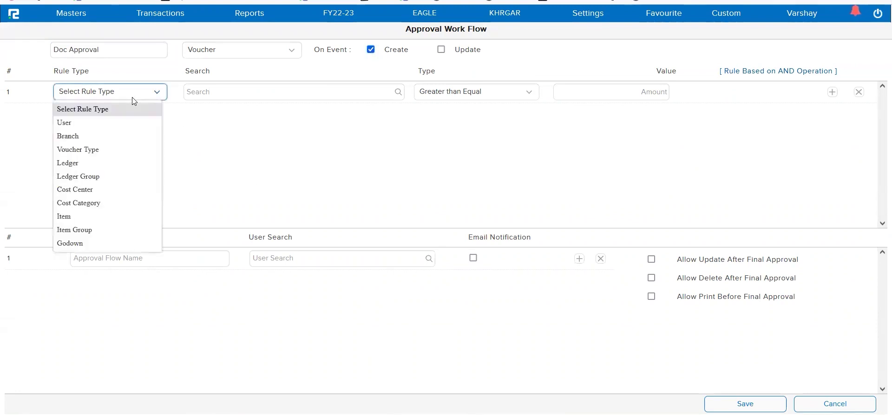
left_click(120, 124)
type("asif")
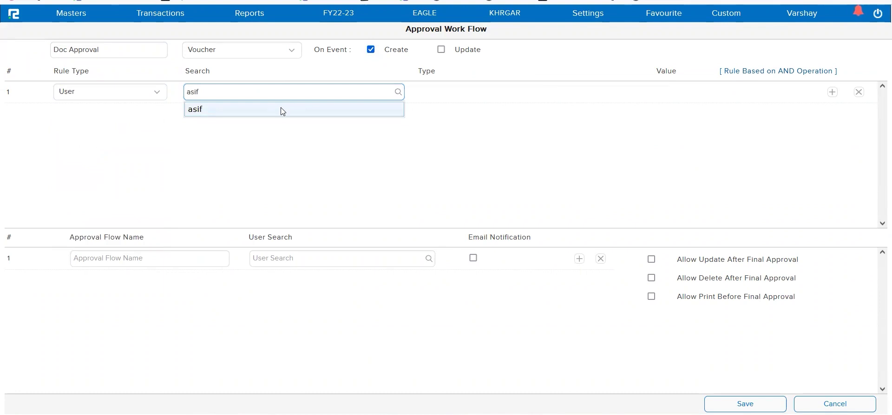
left_click(280, 109)
Name the first approval flow level Doc Approval and assign the approver's user account to it.
left_click(159, 258)
type("Doc Approval")
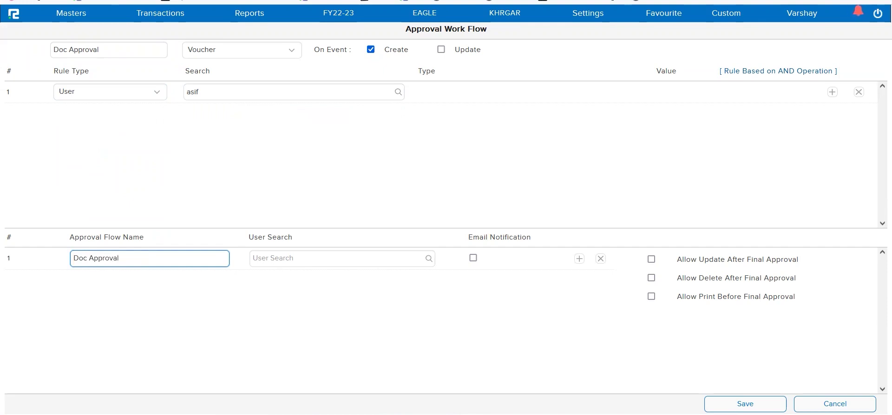
key("Tab")
type("vars")
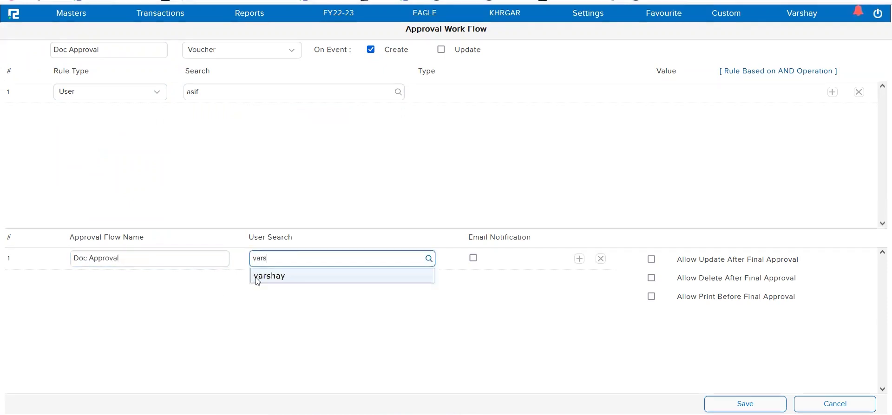
left_click(268, 278)
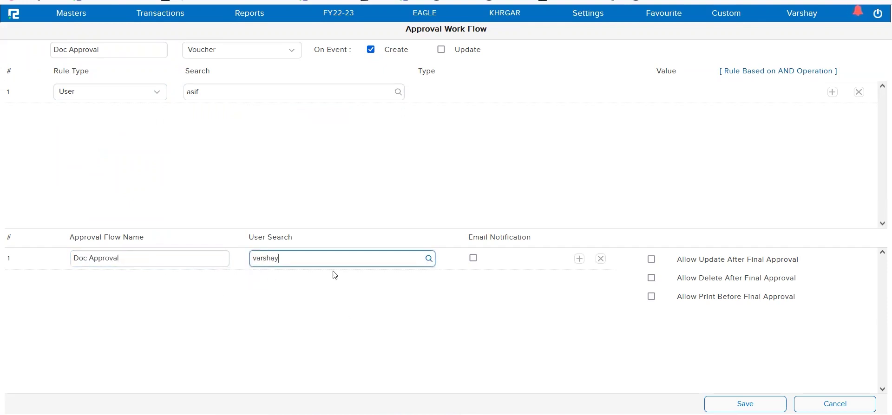
Switch the rule from Voucher to Document, reselect the creator's user account in the condition, and save the rule.
left_click(268, 49)
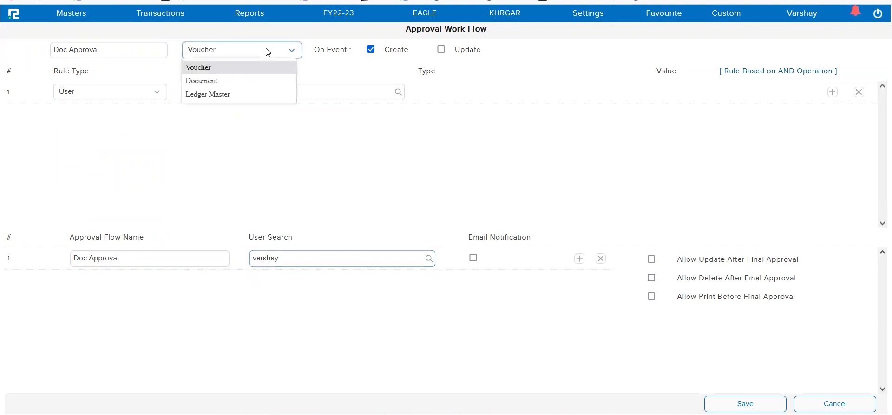
left_click(232, 86)
type("asif")
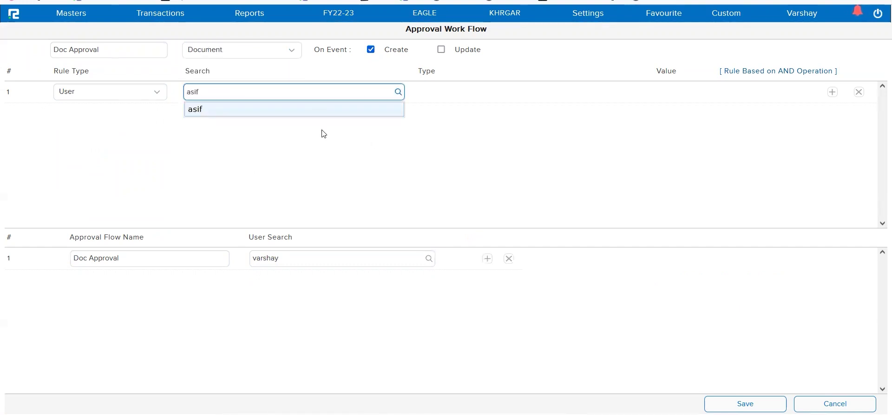
left_click(305, 111)
left_click(737, 403)
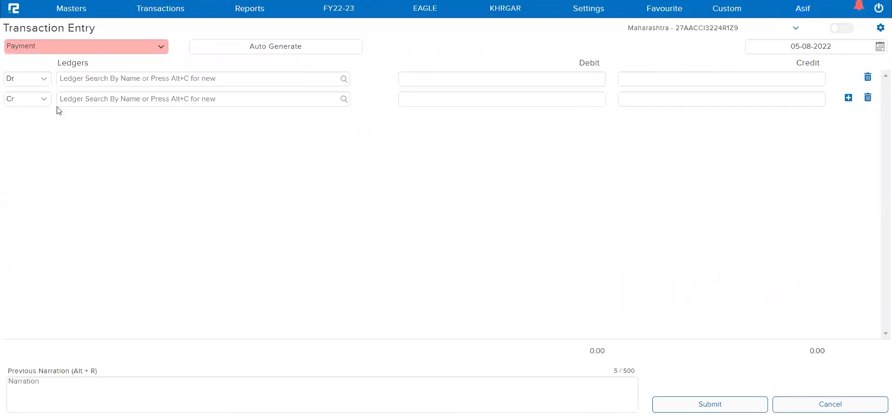
Switch to the document creator's session and open the accounts Document Creation page.
left_click(142, 20)
left_click(145, 28)
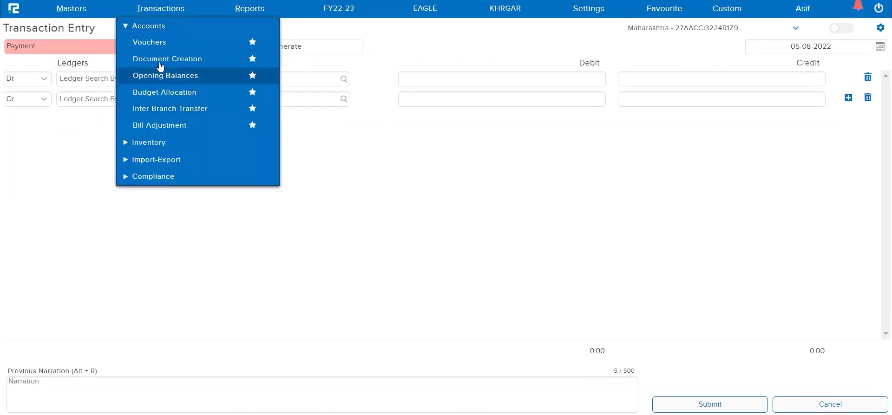
left_click(160, 65)
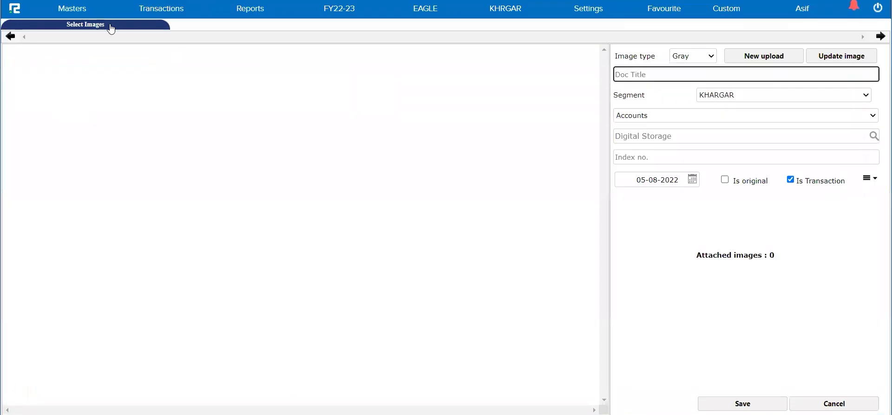
Try to load the undocumented RBLogo image dated 05-08-2022 for document creation.
left_click(109, 25)
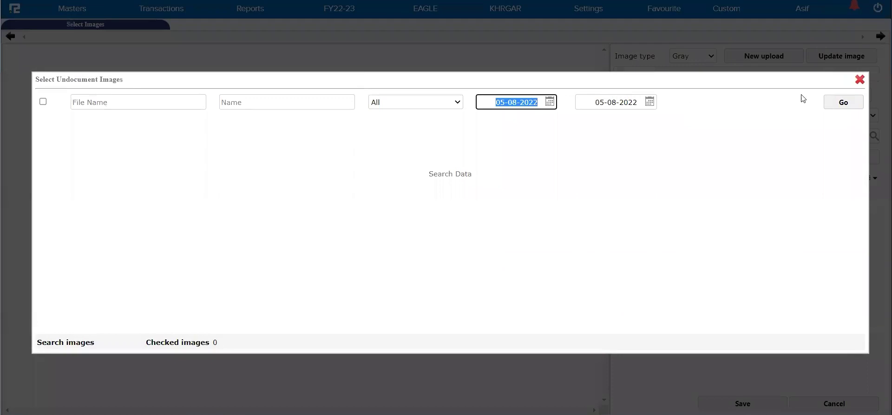
left_click(853, 106)
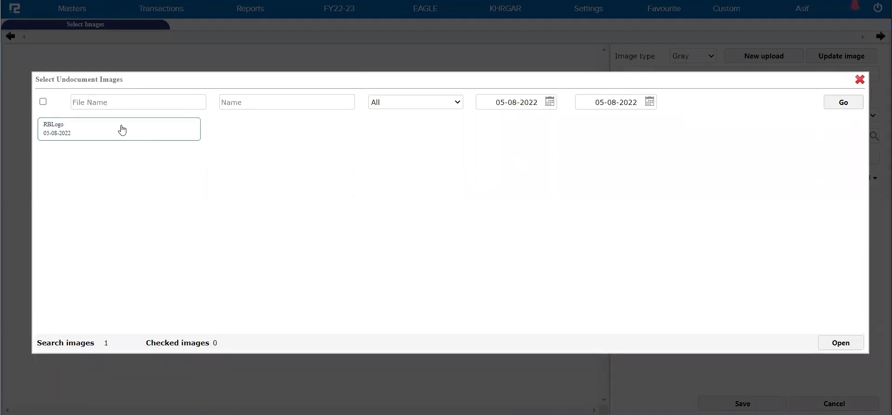
left_click(73, 135)
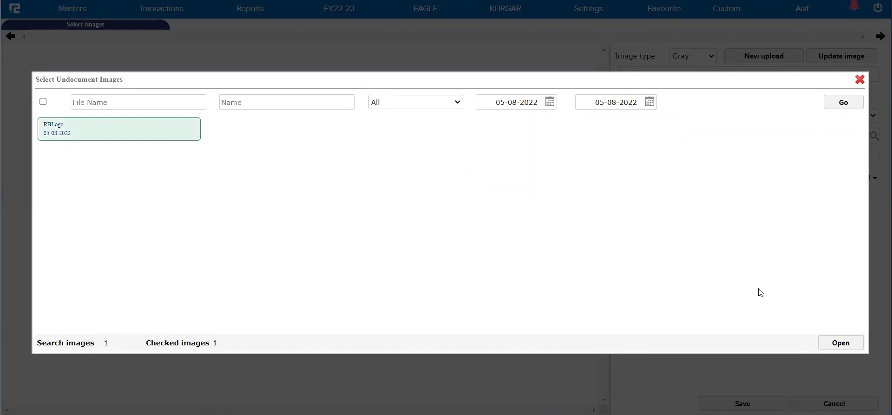
left_click(831, 342)
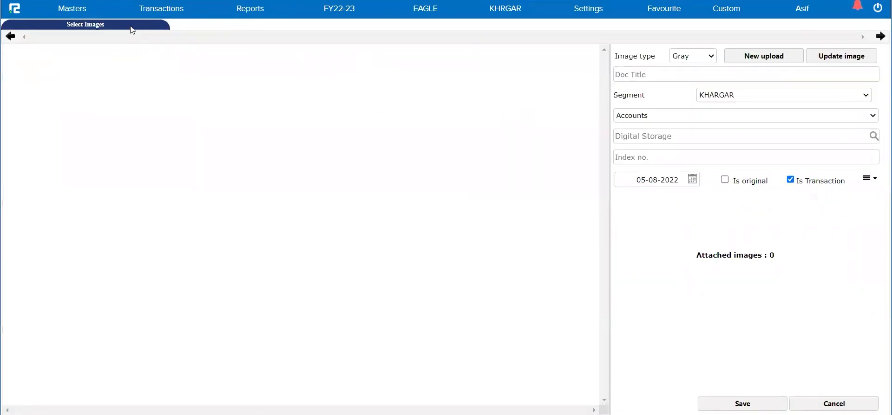
Search the undocumented images of 05-08-2022 again and open RBLogo for the new document.
left_click(131, 27)
left_click(841, 108)
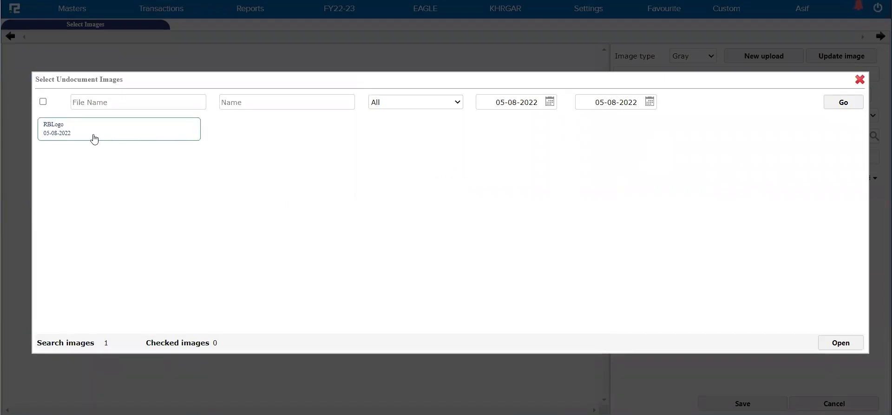
left_click(76, 134)
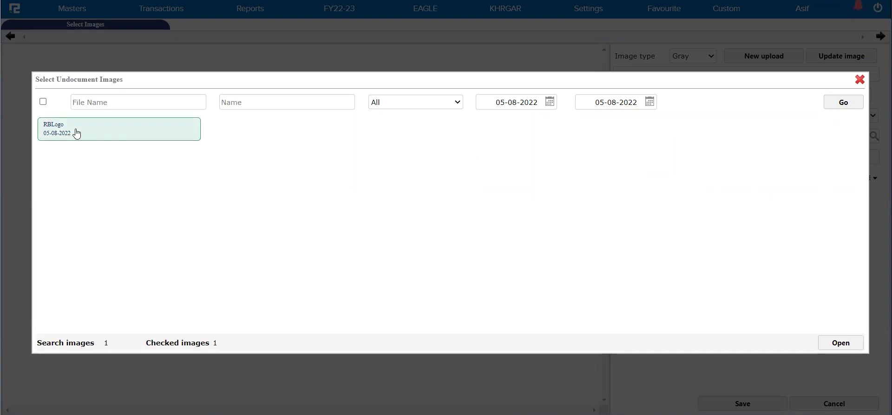
left_click(120, 135)
left_click(121, 135)
left_click(842, 344)
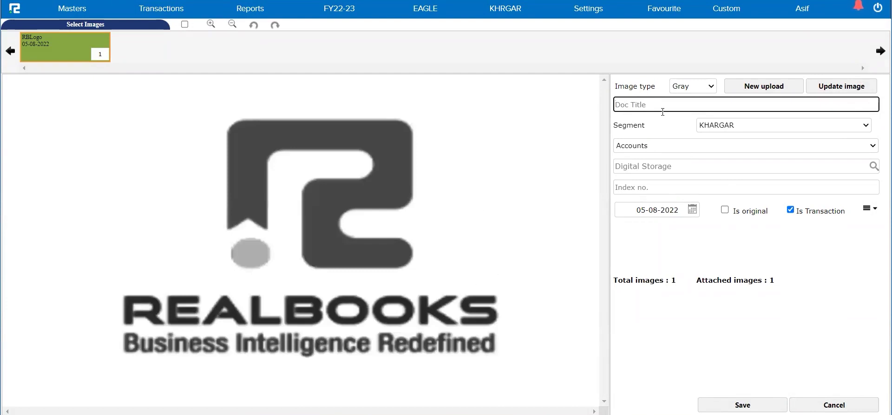
Title the document RealBooks Logo, store it in Default - 1 with index number 003, and save it.
type("RealBooks Logo")
key("Tab")
key("Tab")
key("Tab")
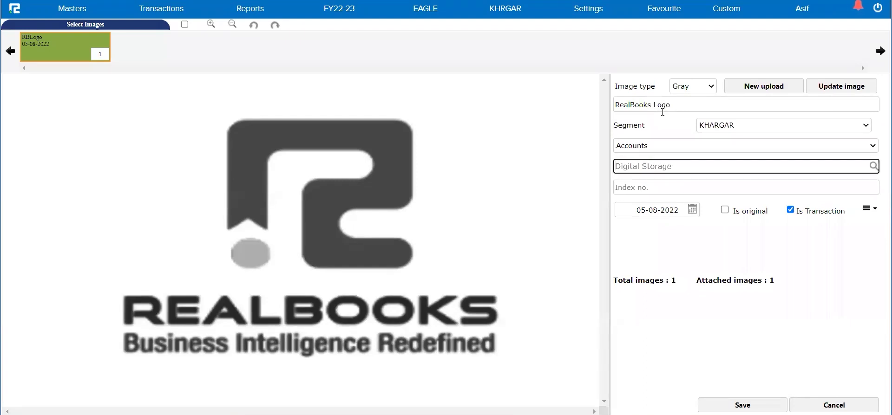
type("defa")
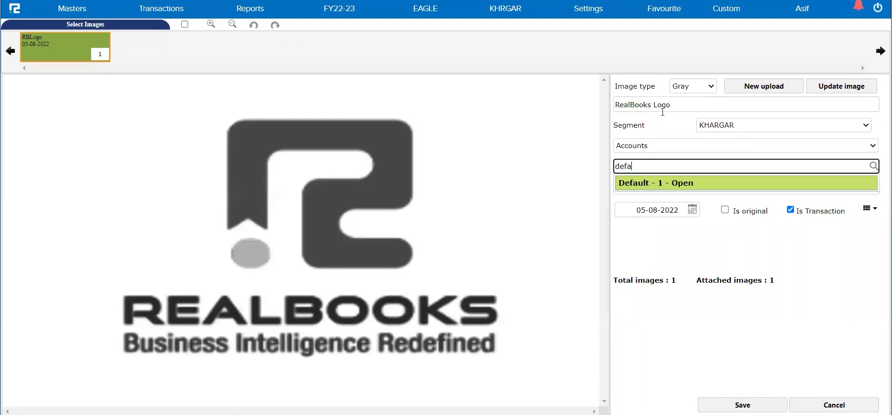
left_click(710, 181)
left_click(667, 183)
type("003")
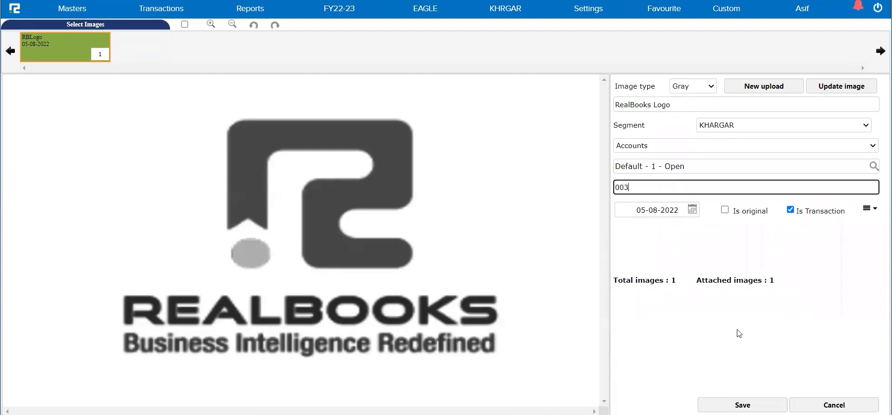
left_click(741, 405)
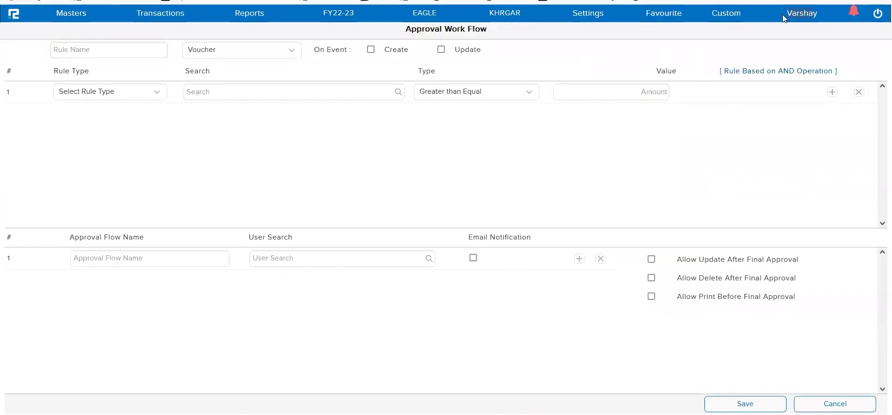
Switch to the approver's session, open the pending Doc Approval task, and examine the document's details and available options.
left_click(9, 19)
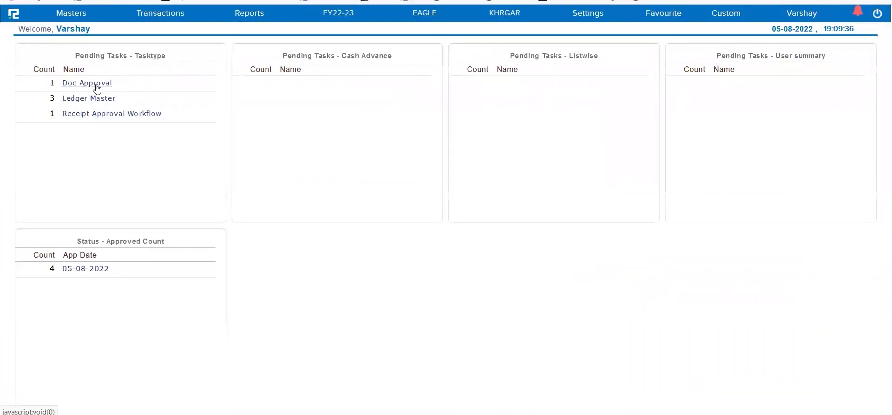
left_click(97, 84)
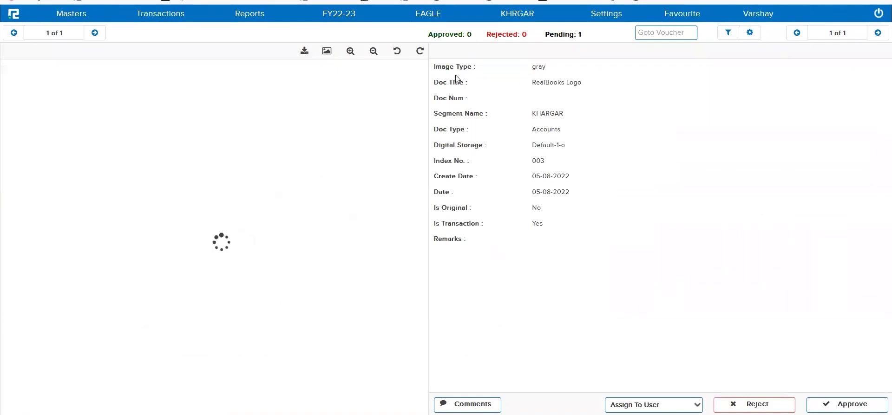
left_click_drag(440, 88, 554, 238)
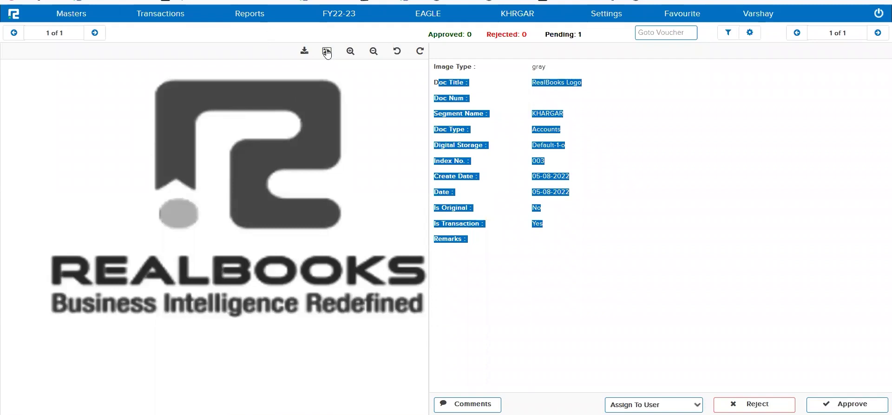
left_click(753, 35)
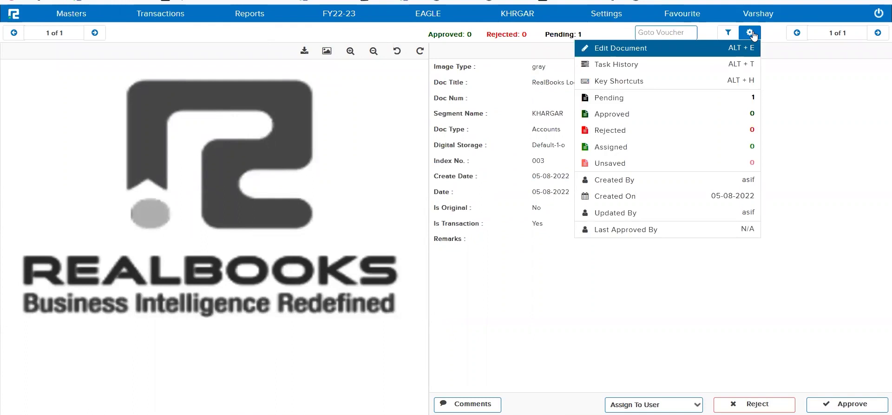
Reject the RealBooks Logo document in the Doc Approval task with the comment "Wrong Digital File name".
left_click(543, 170)
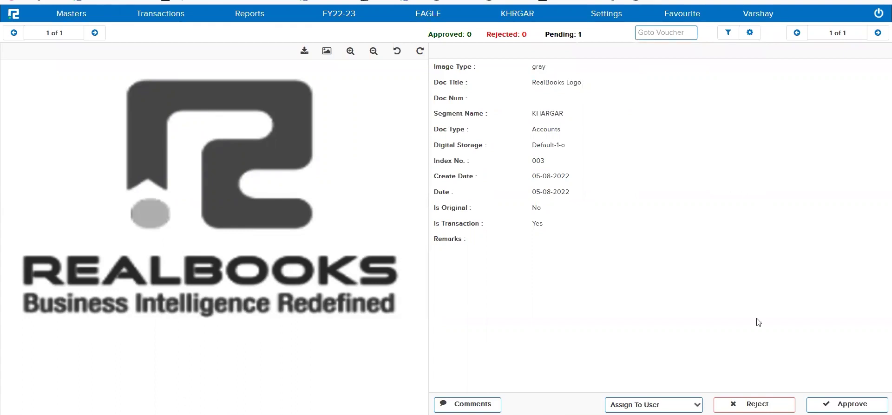
left_click(757, 405)
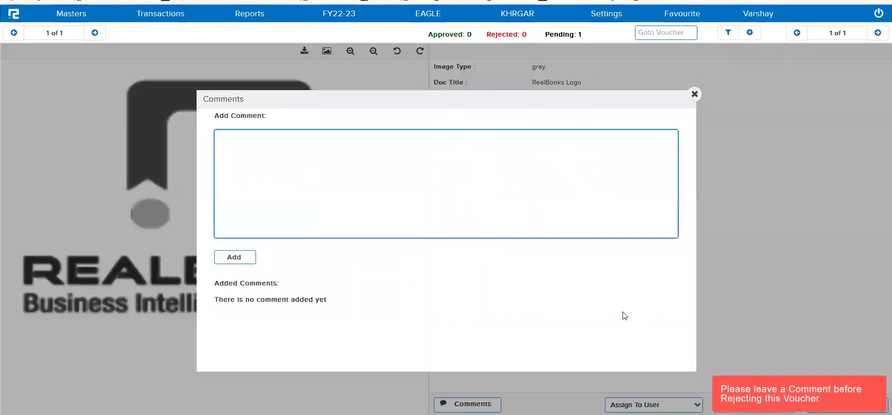
type("Wrong ")
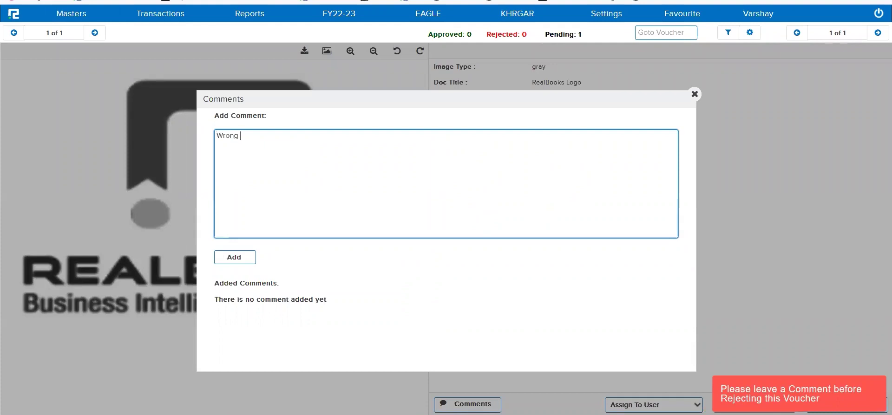
type("Digita")
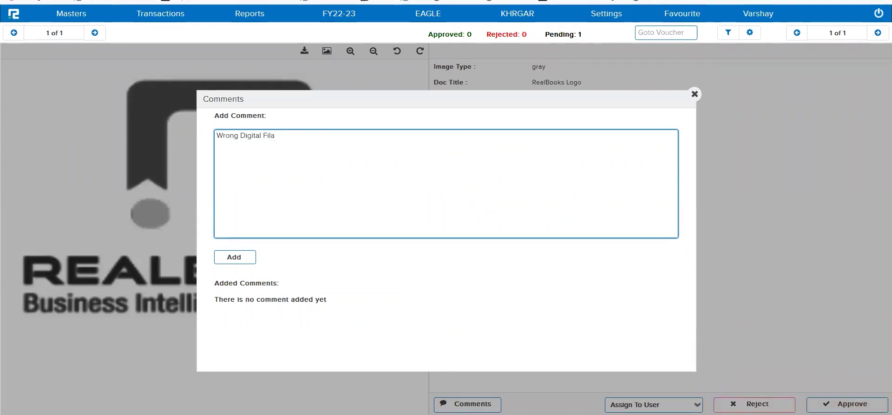
type("l File name")
left_click(245, 261)
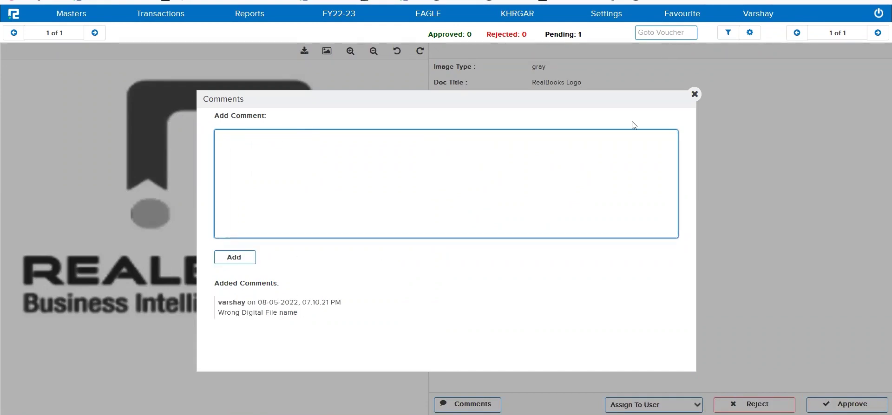
left_click(695, 94)
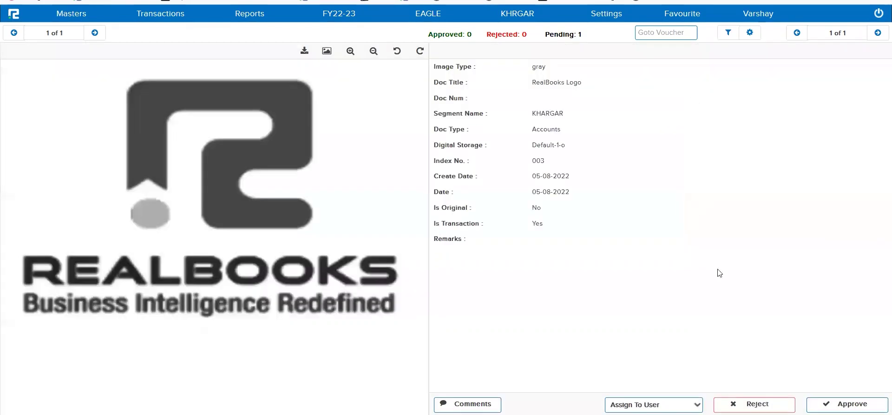
left_click(760, 401)
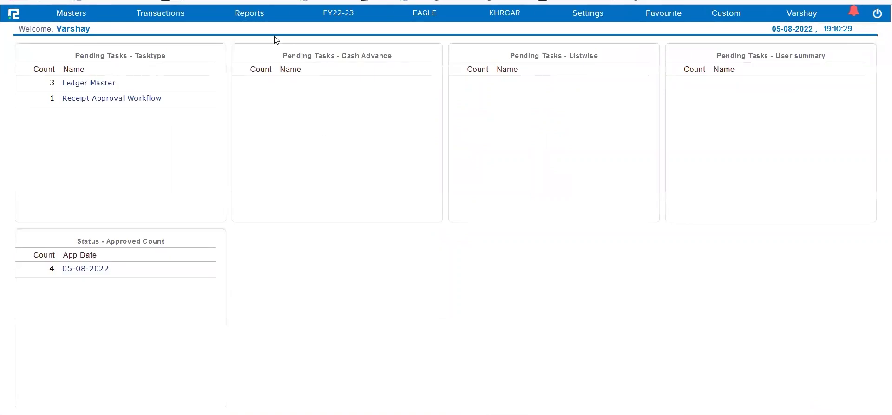
Open the Documents report and list the documents dated 01-08-2022 to 05-08-2022.
left_click(253, 14)
left_click(257, 33)
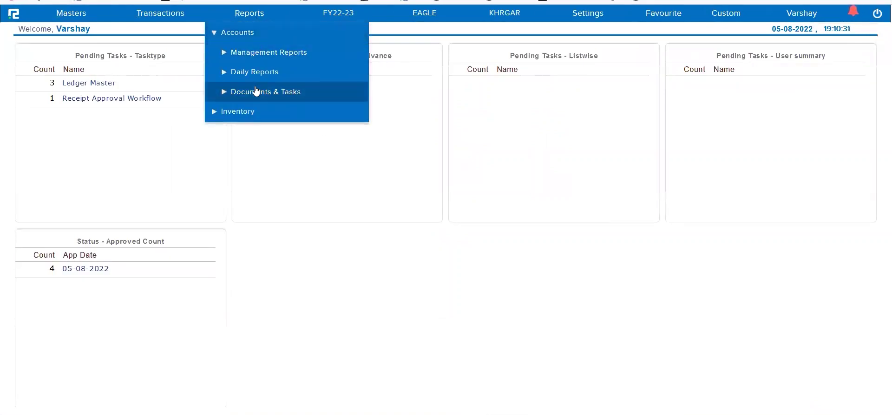
left_click(255, 95)
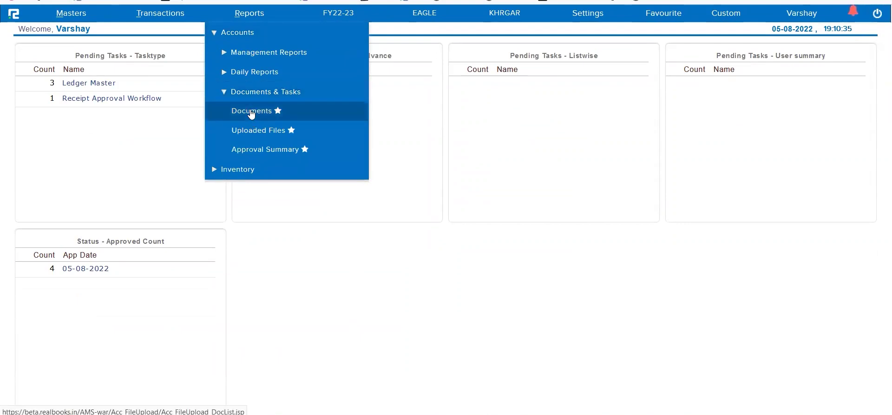
left_click(251, 113)
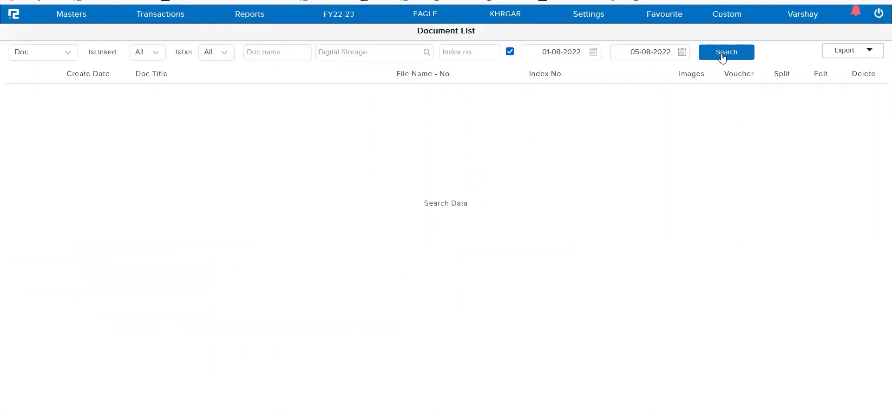
left_click(721, 57)
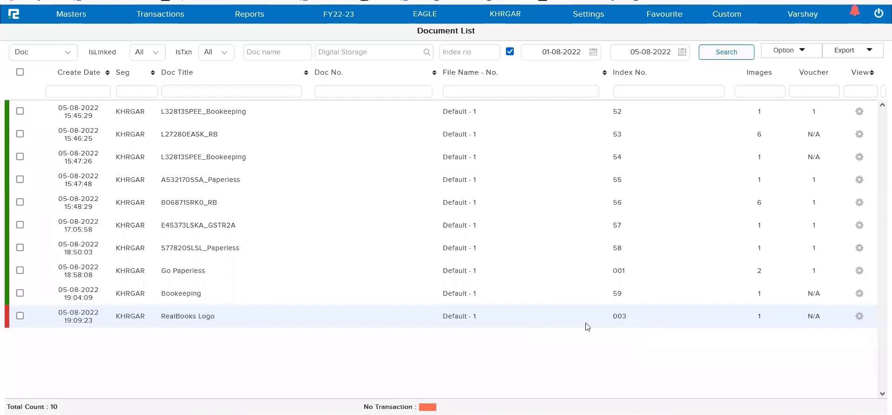
Review the approval history of the RealBooks Logo document, including the comments on its Doc Approval task.
left_click(859, 317)
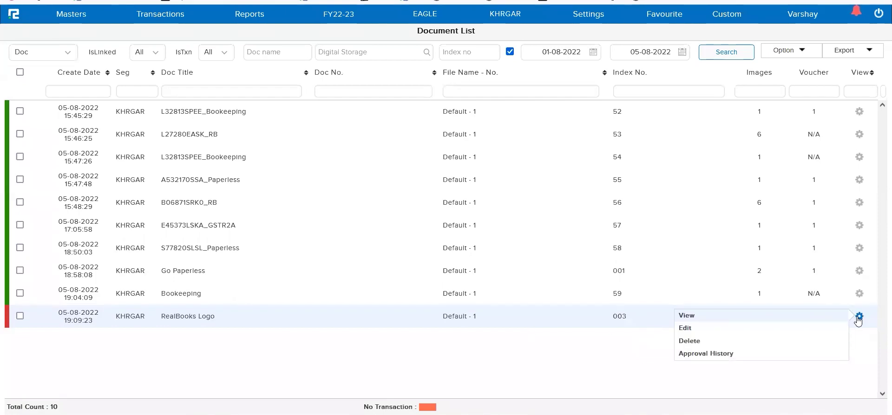
left_click(757, 354)
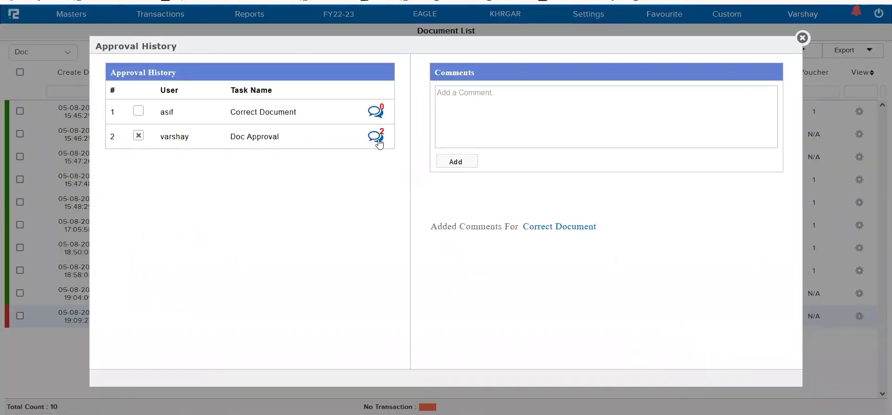
left_click(377, 138)
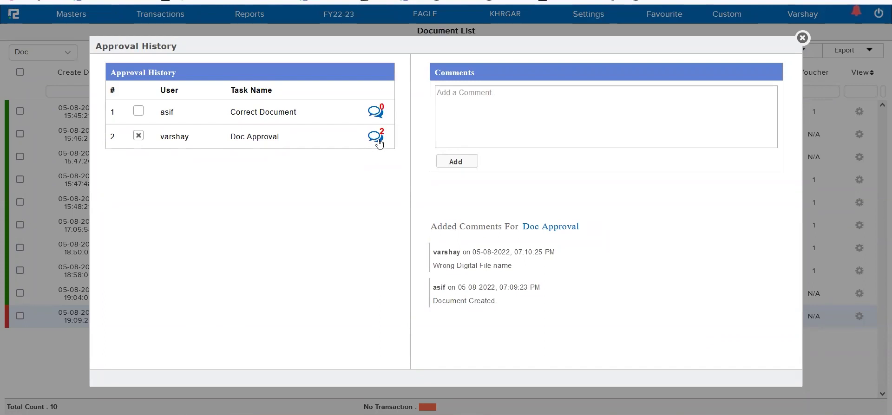
key("Escape")
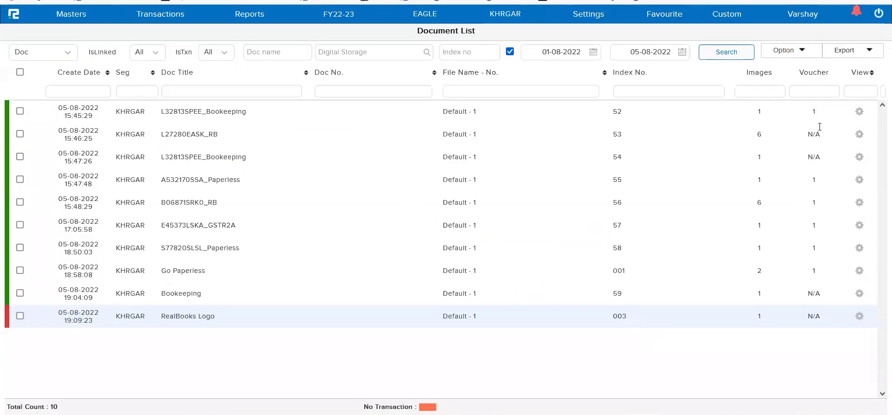
Show User Information in the document list and examine the update date and updating user of RealBooks Logo.
left_click(788, 51)
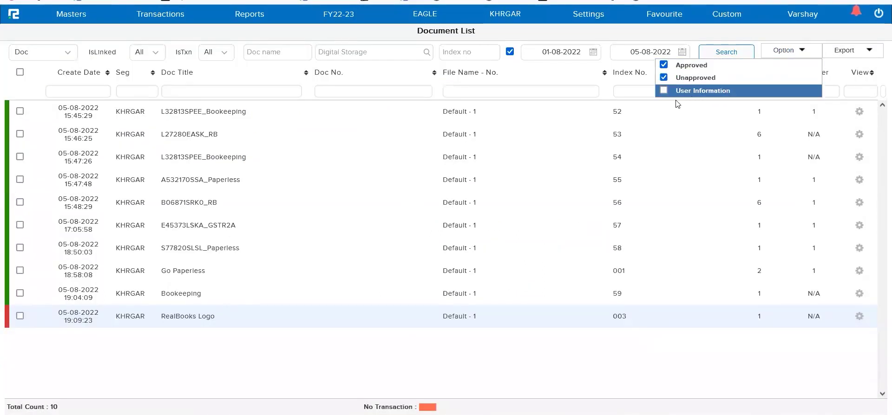
left_click(662, 91)
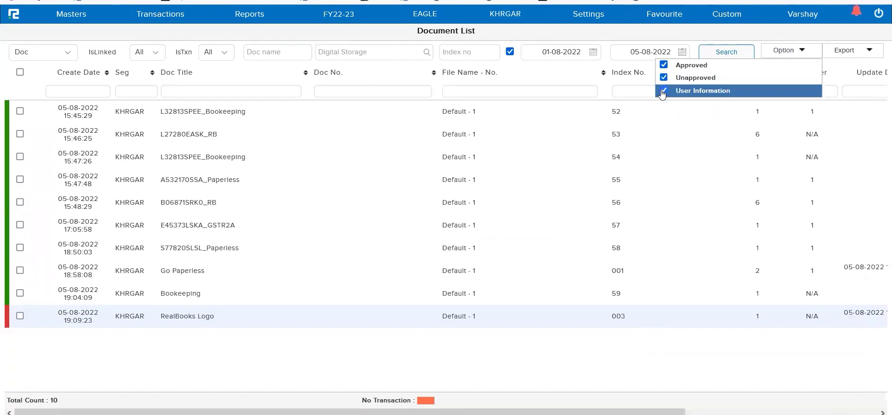
left_click(724, 355)
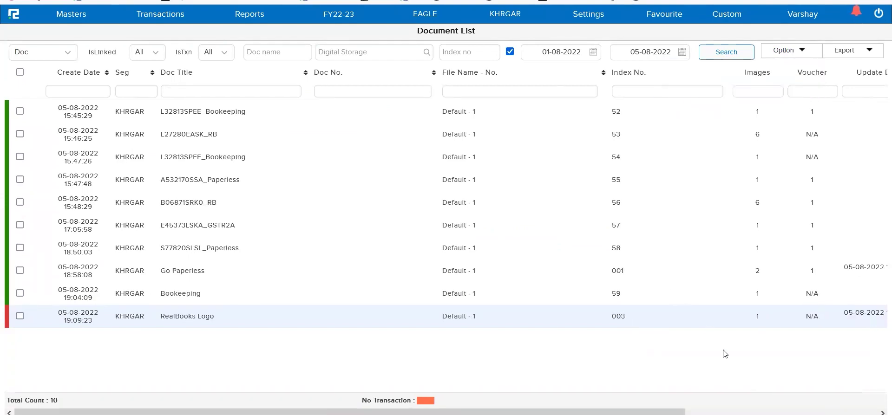
scroll(725, 354, "right", 5)
double_click(739, 320)
triple_click(686, 320)
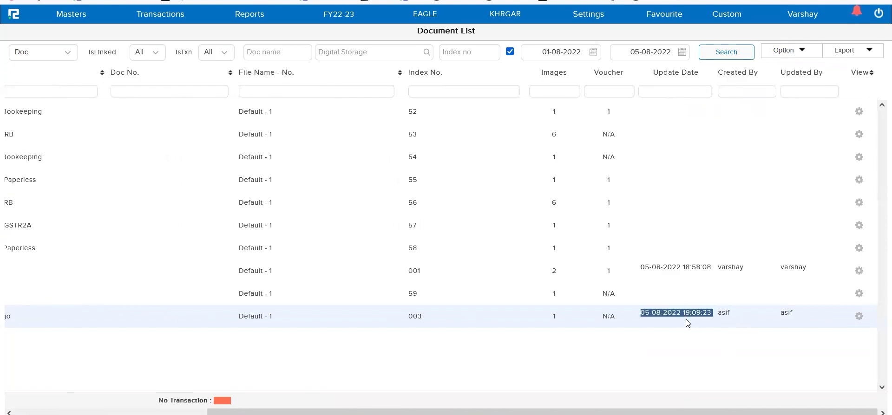
double_click(793, 319)
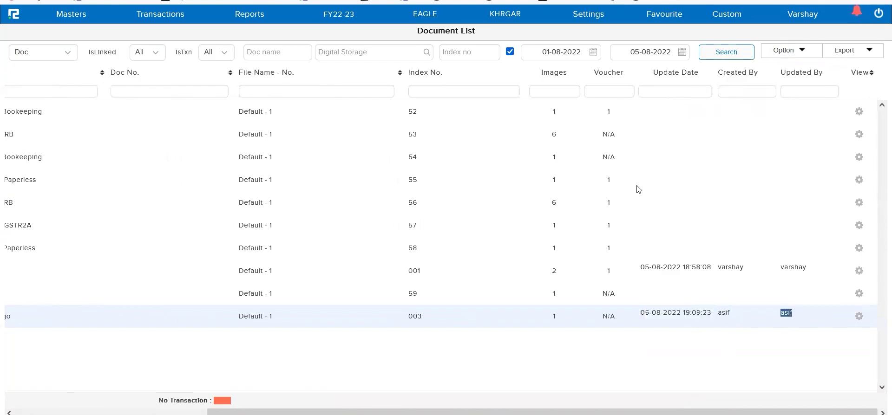
scroll(604, 330, "left", 5)
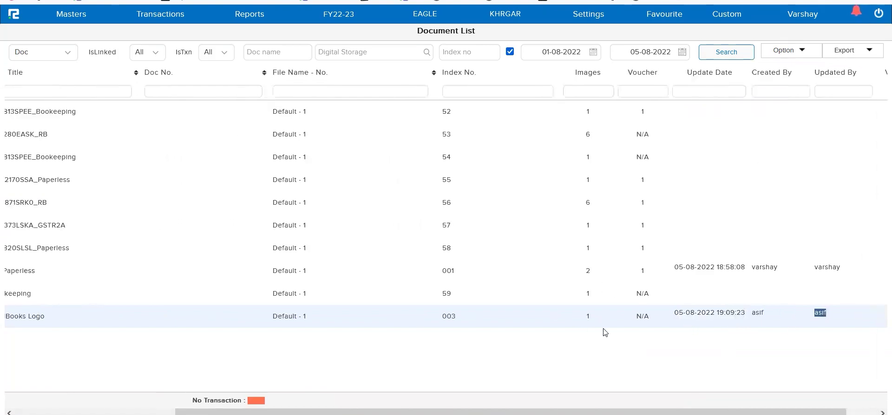
Filter the document list to approved documents only, and switch the filter to unapproved documents only.
left_click(789, 51)
left_click(668, 79)
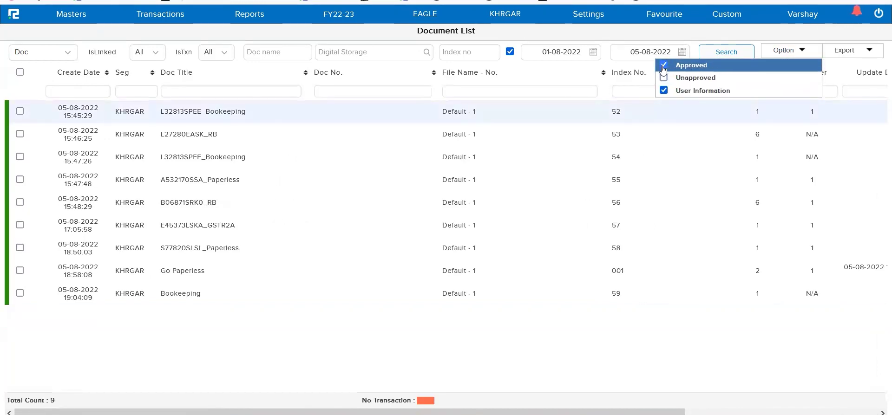
left_click(664, 78)
left_click(664, 66)
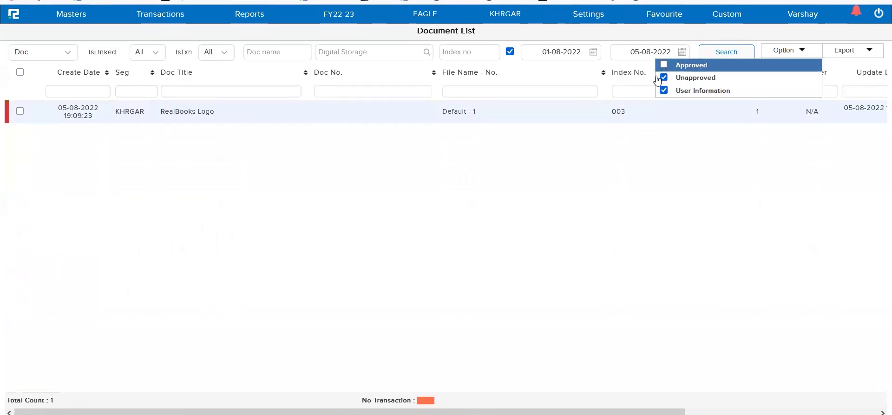
left_click(617, 253)
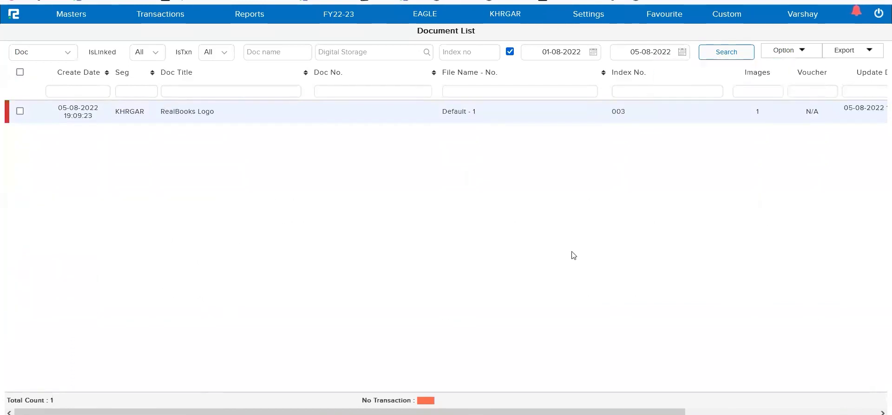
scroll(572, 256, "right", 4)
scroll(396, 251, "left", 4)
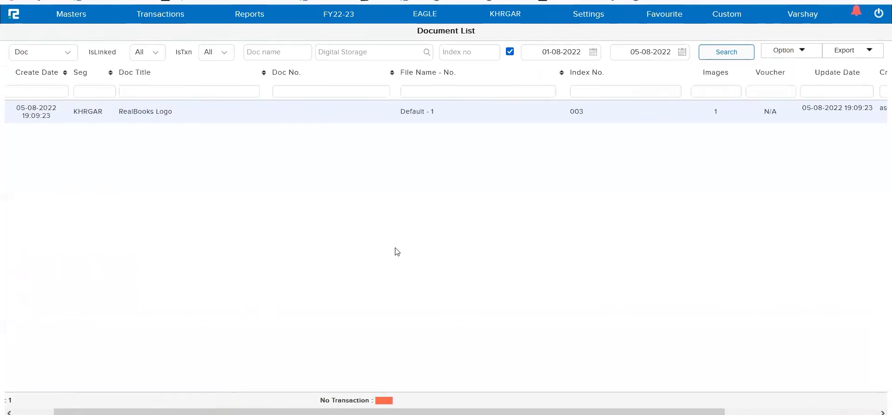
scroll(396, 251, "left", 1)
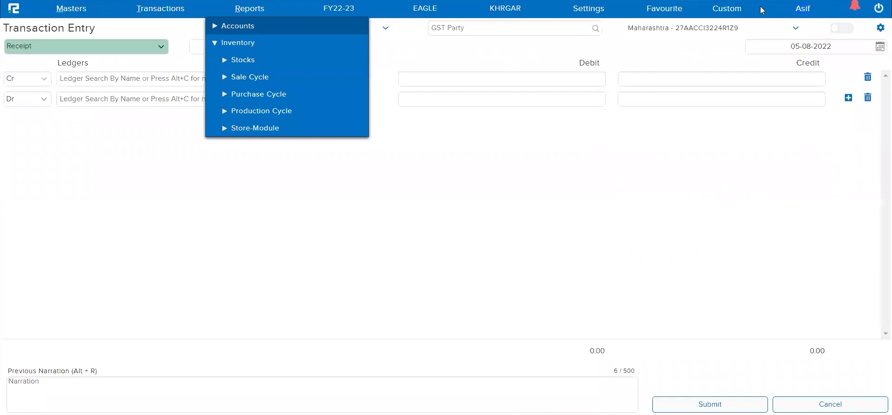
In the document creator's session, open the Day Book report and list the Receipt vouchers dated 05-08-2022.
left_click(493, 102)
left_click(250, 9)
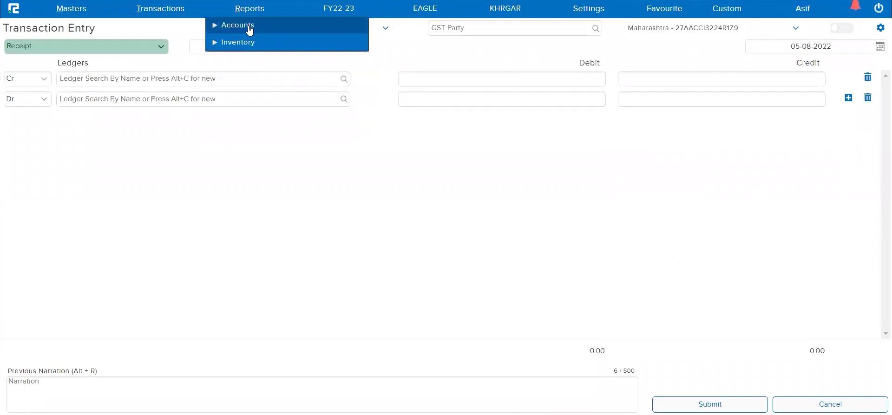
left_click(250, 27)
left_click(249, 62)
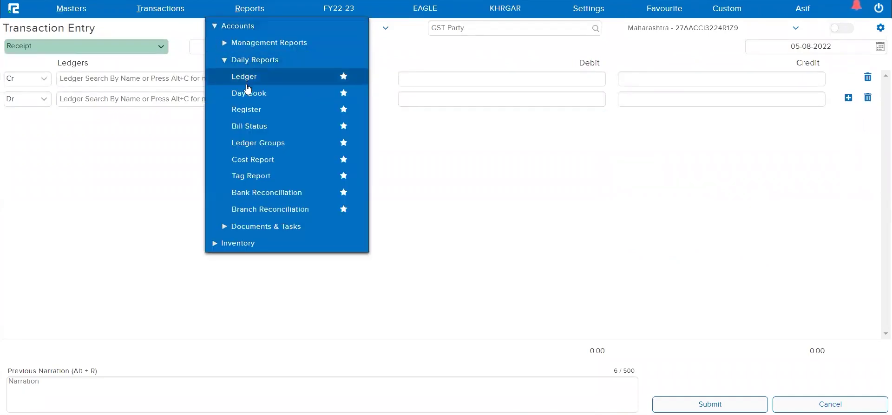
left_click(247, 94)
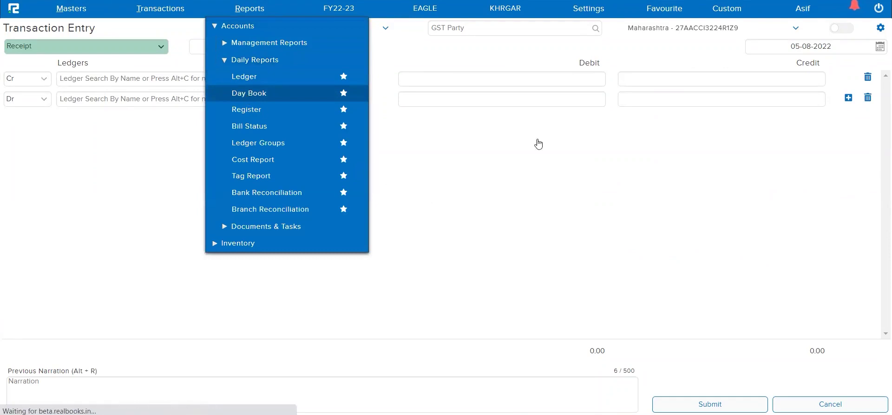
left_click(601, 49)
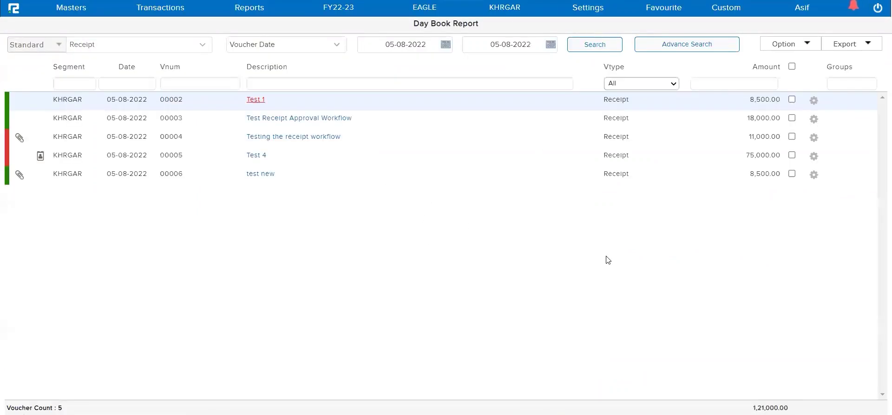
Open receipt voucher 00002 (Test 1) for editing and attach the BRS image from the Attachments folder.
double_click(666, 101)
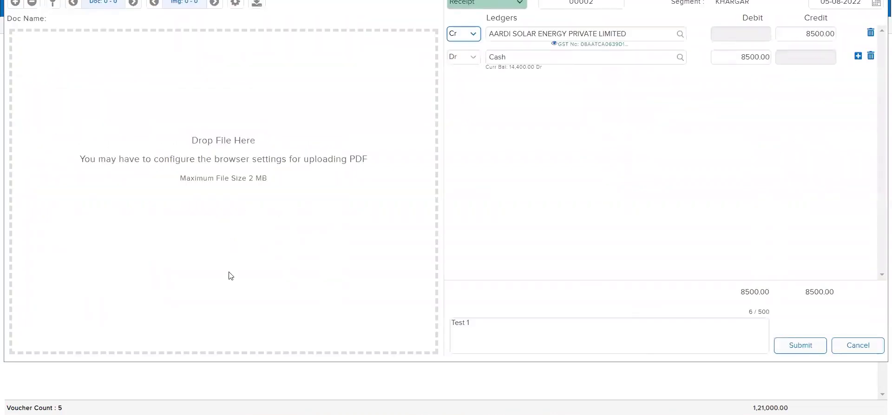
left_click(333, 414)
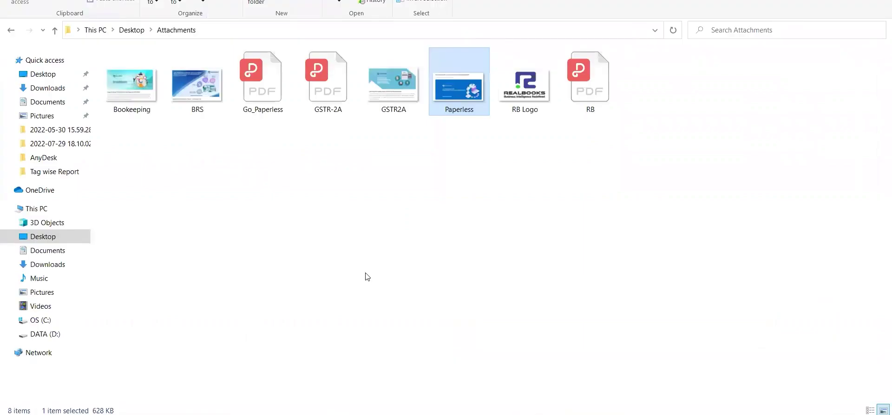
key("alt+Tab")
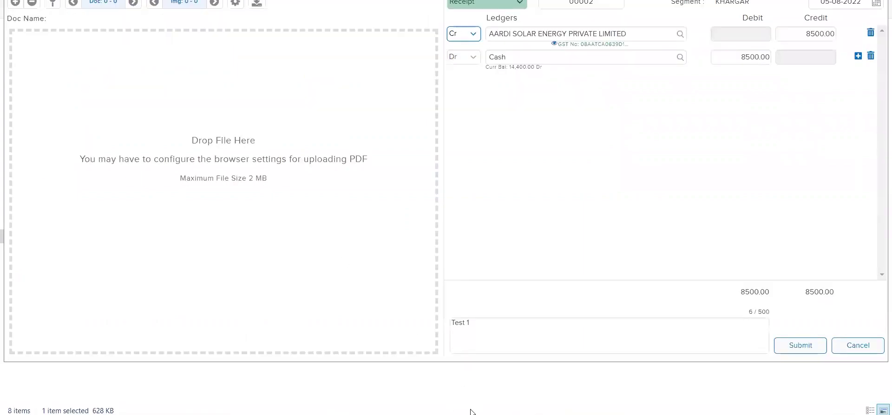
left_click(332, 414)
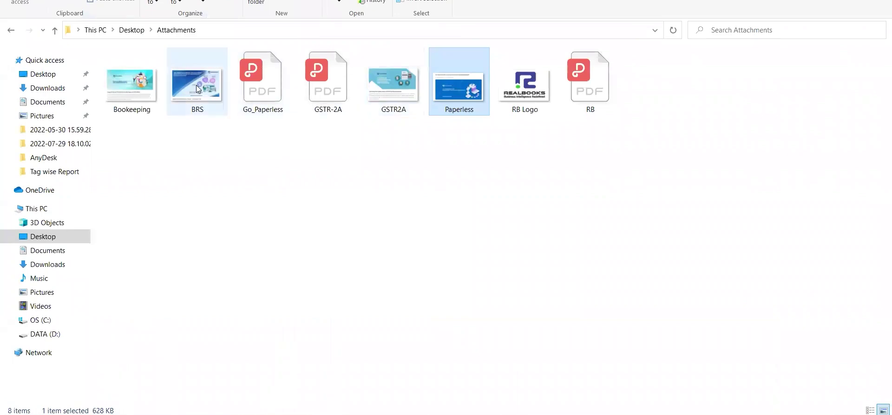
left_click_drag(200, 91, 321, 227)
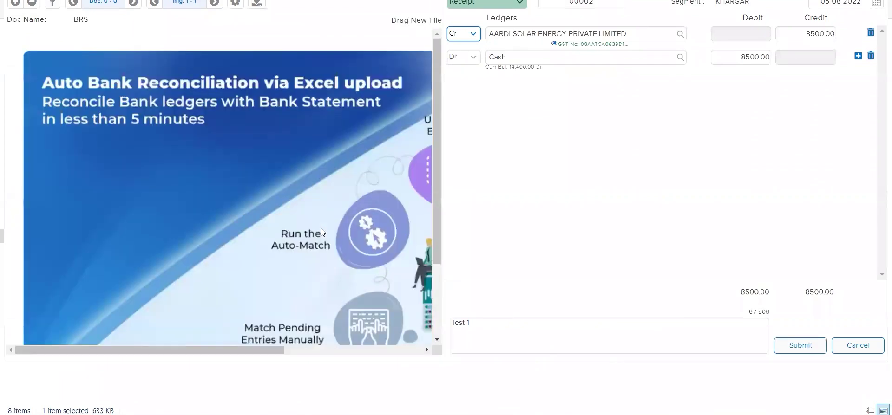
Submit the updated receipt voucher 00002 with the BRS image attached and dismiss the confirmation message.
left_click(797, 345)
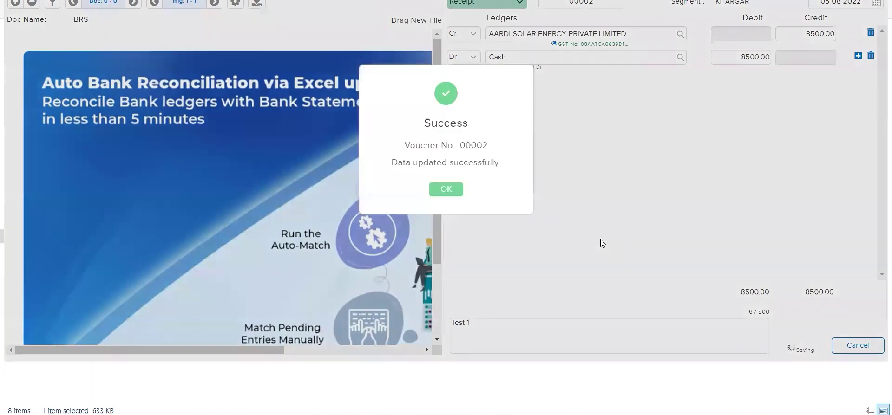
left_click(446, 189)
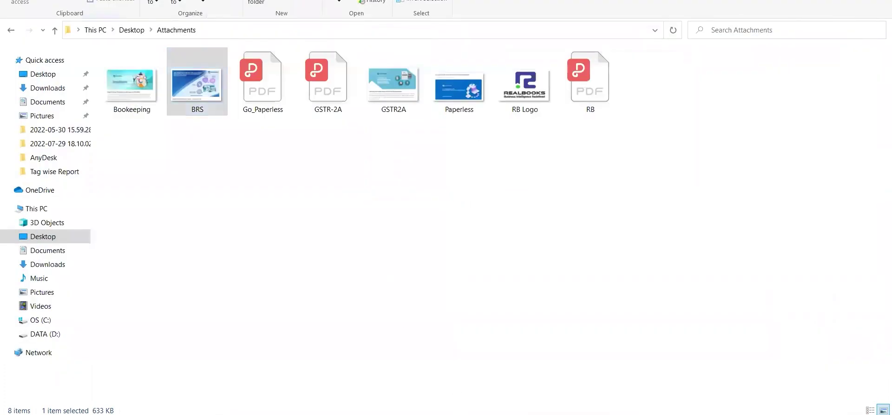
Switch to the approver's RealBooks session, return to the home dashboard and change the segment from KHARGAR to All.
left_click(478, 414)
left_click_drag(819, 14, 778, 15)
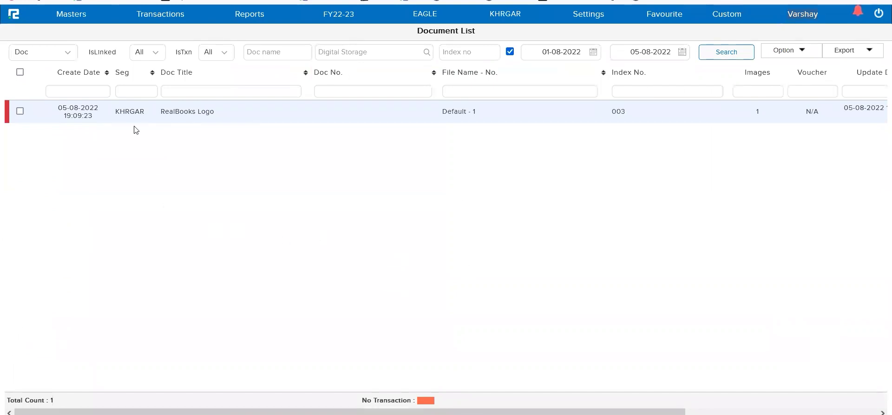
left_click(13, 20)
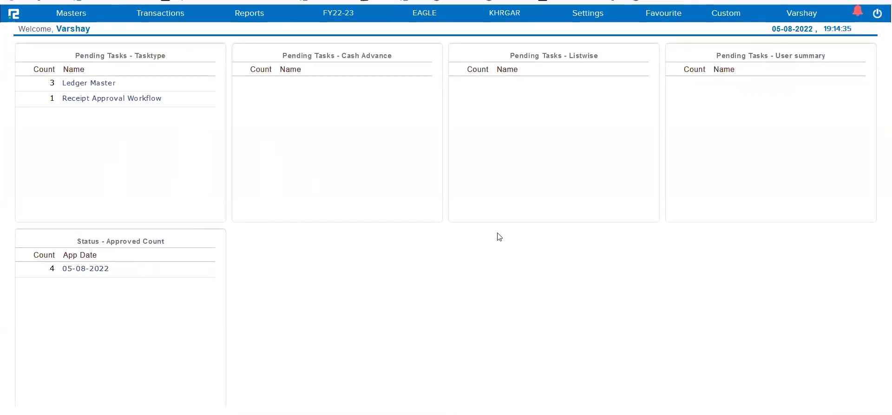
left_click(506, 14)
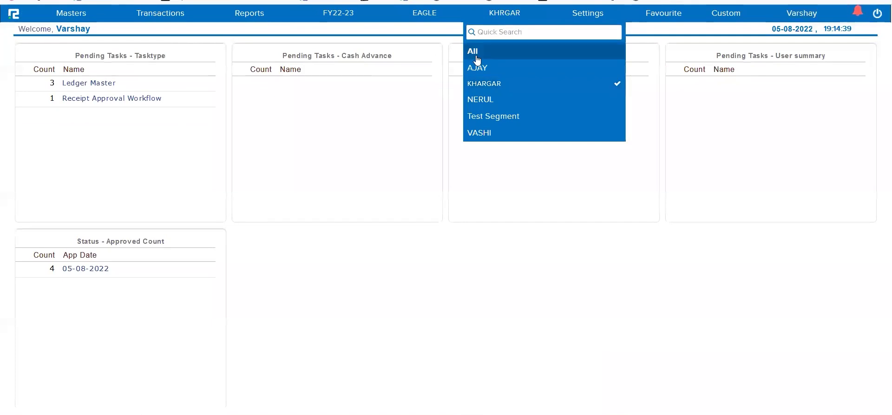
left_click(476, 52)
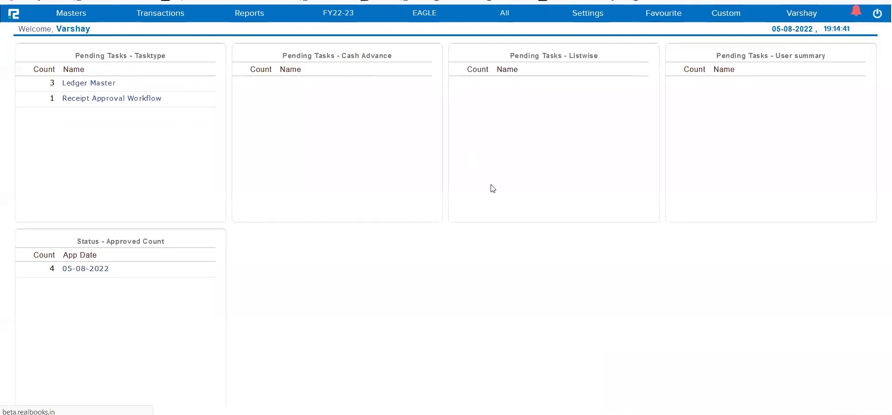